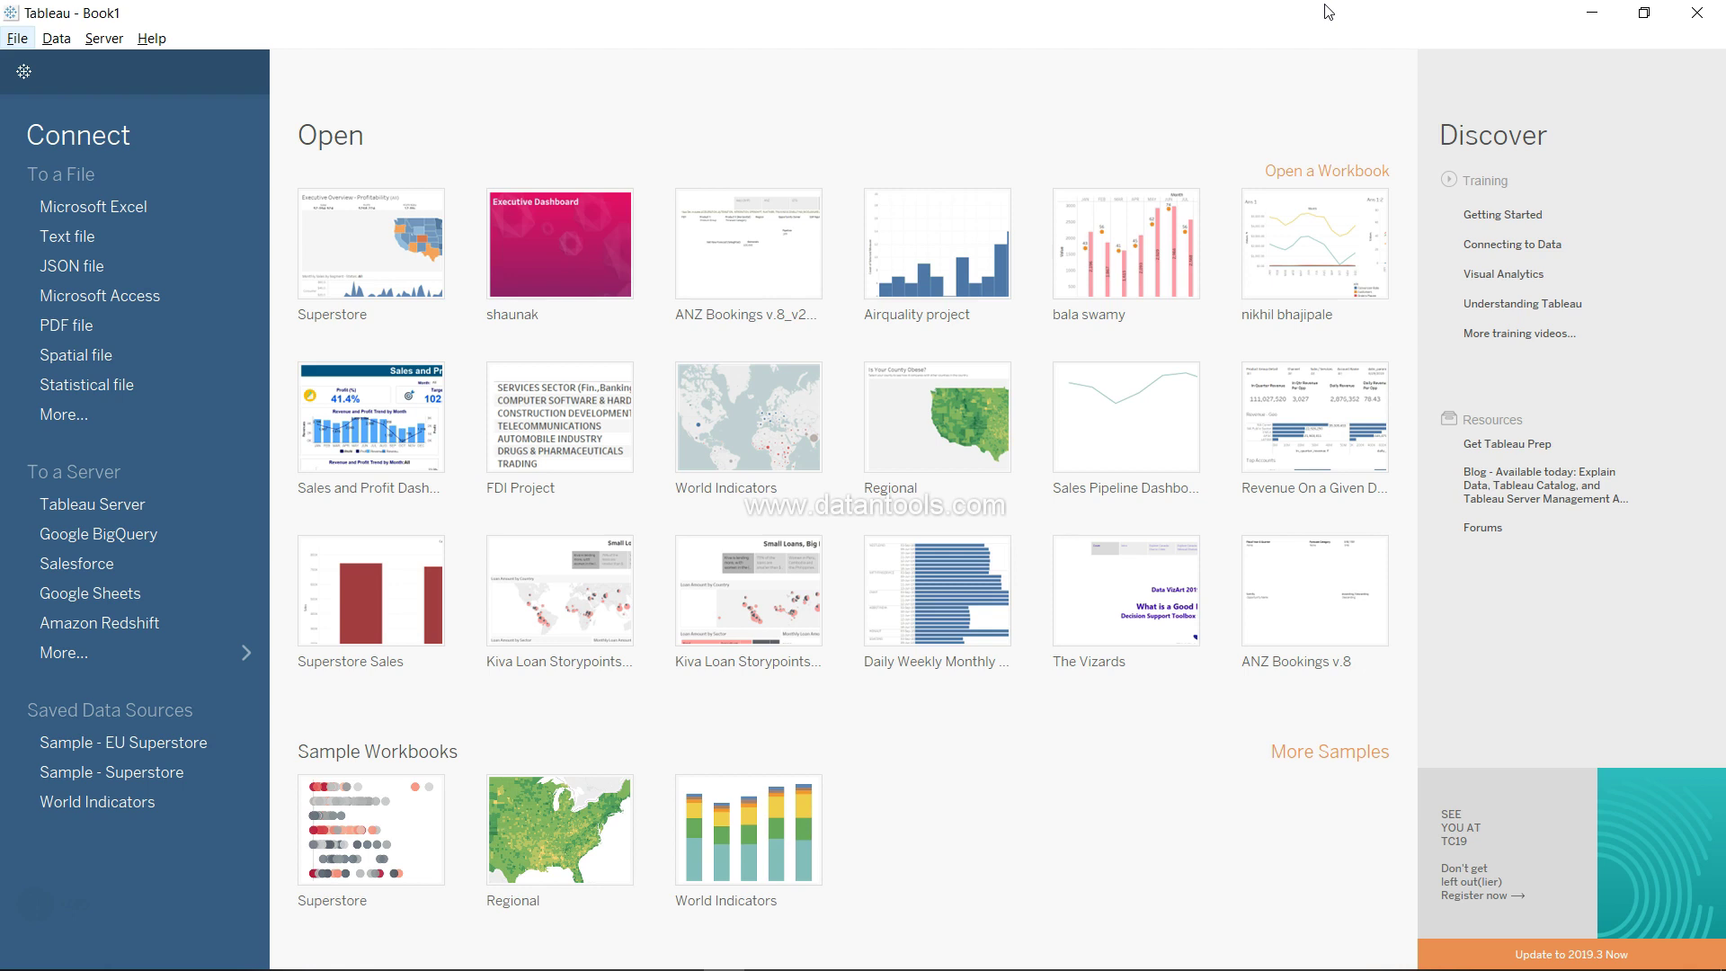
Open the Superstore sample workbook and switch its Overview dashboard into and out of presentation mode twice
{"action": "left_click", "coordinate": [367, 848]}
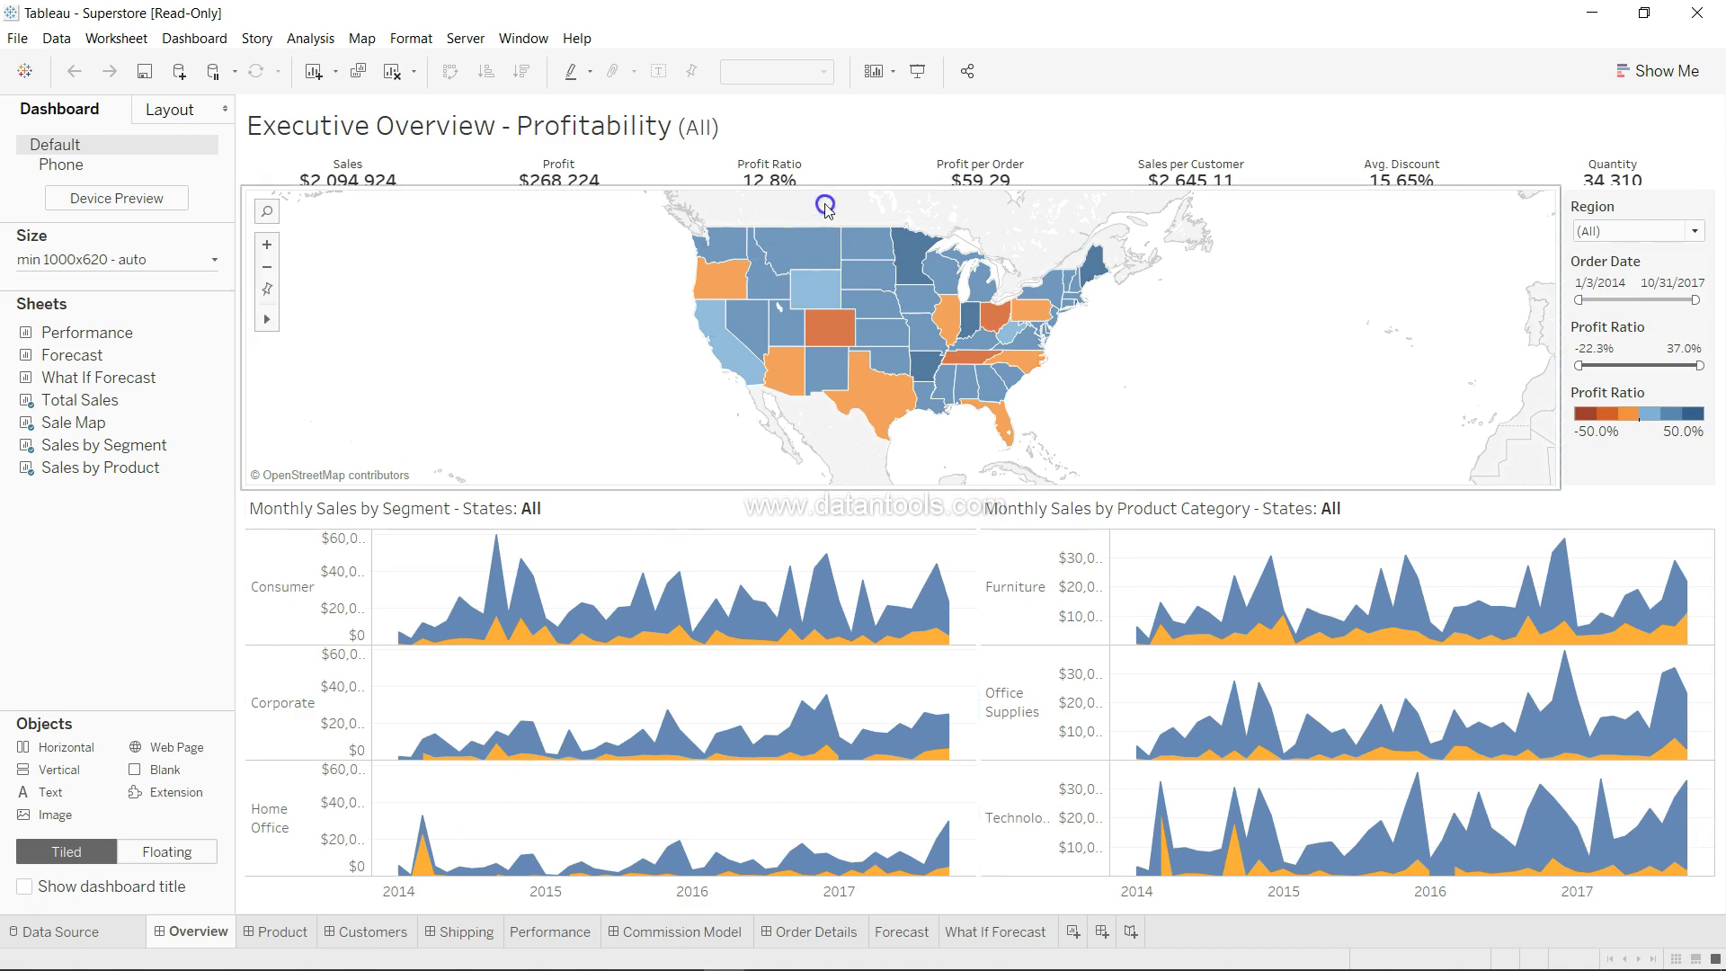
{"action": "left_click", "coordinate": [921, 76]}
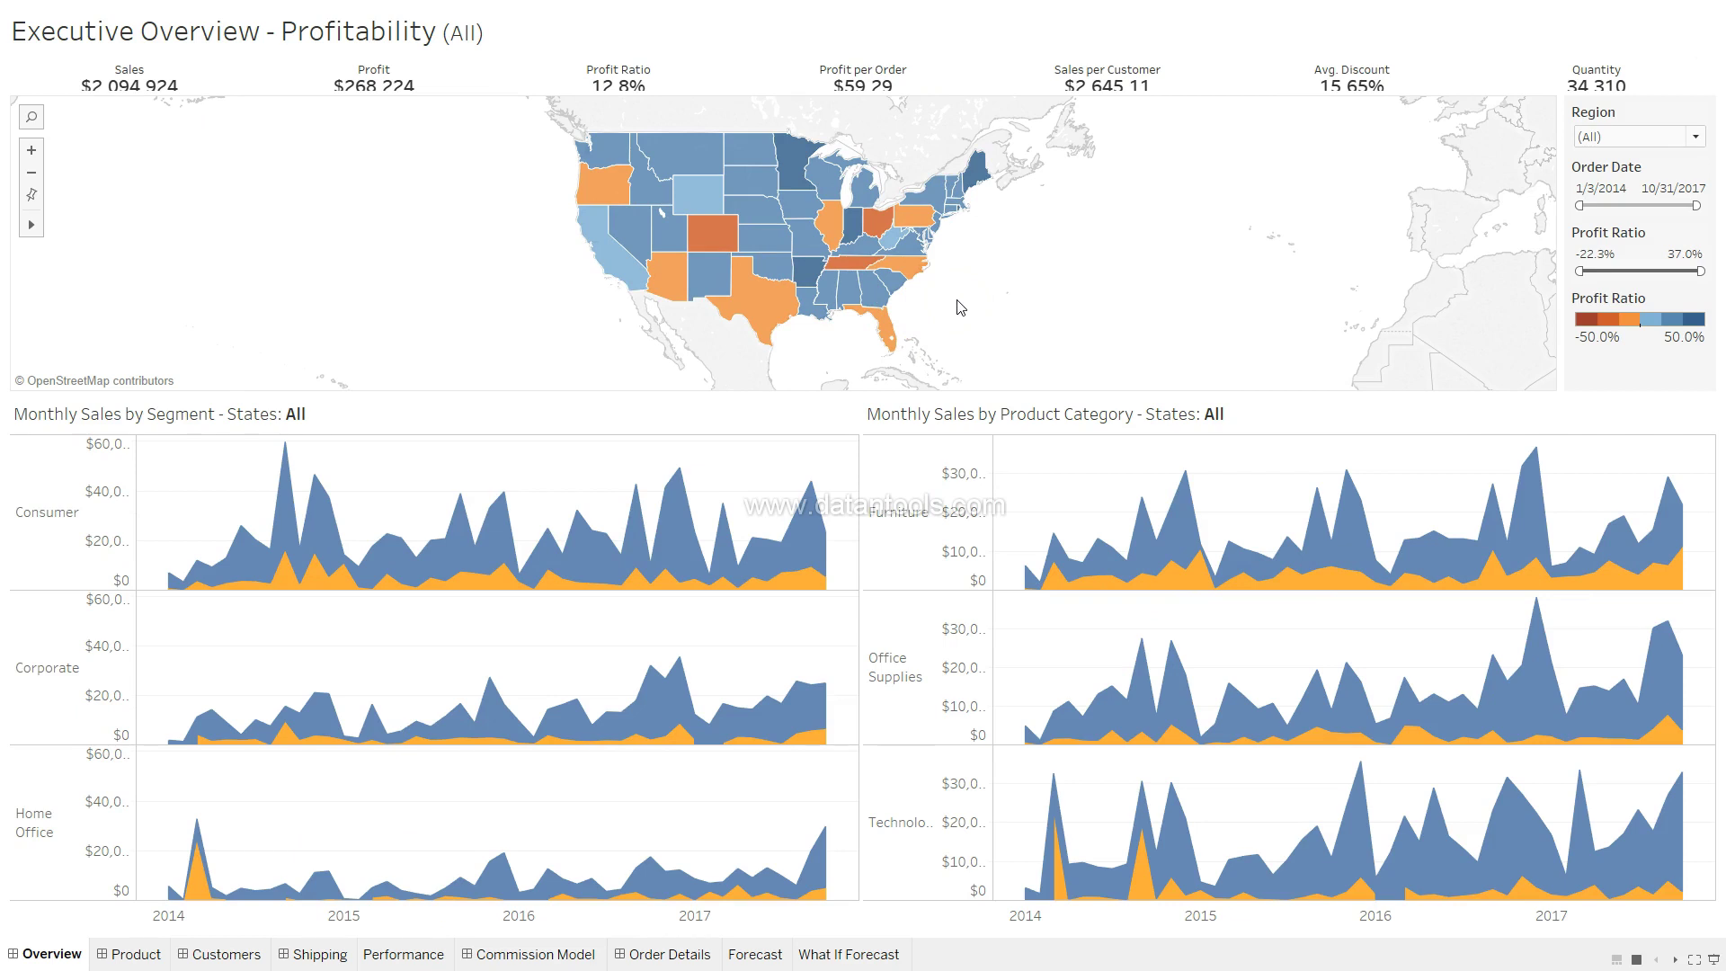
{"action": "key", "text": "Escape"}
{"action": "left_click", "coordinate": [956, 324]}
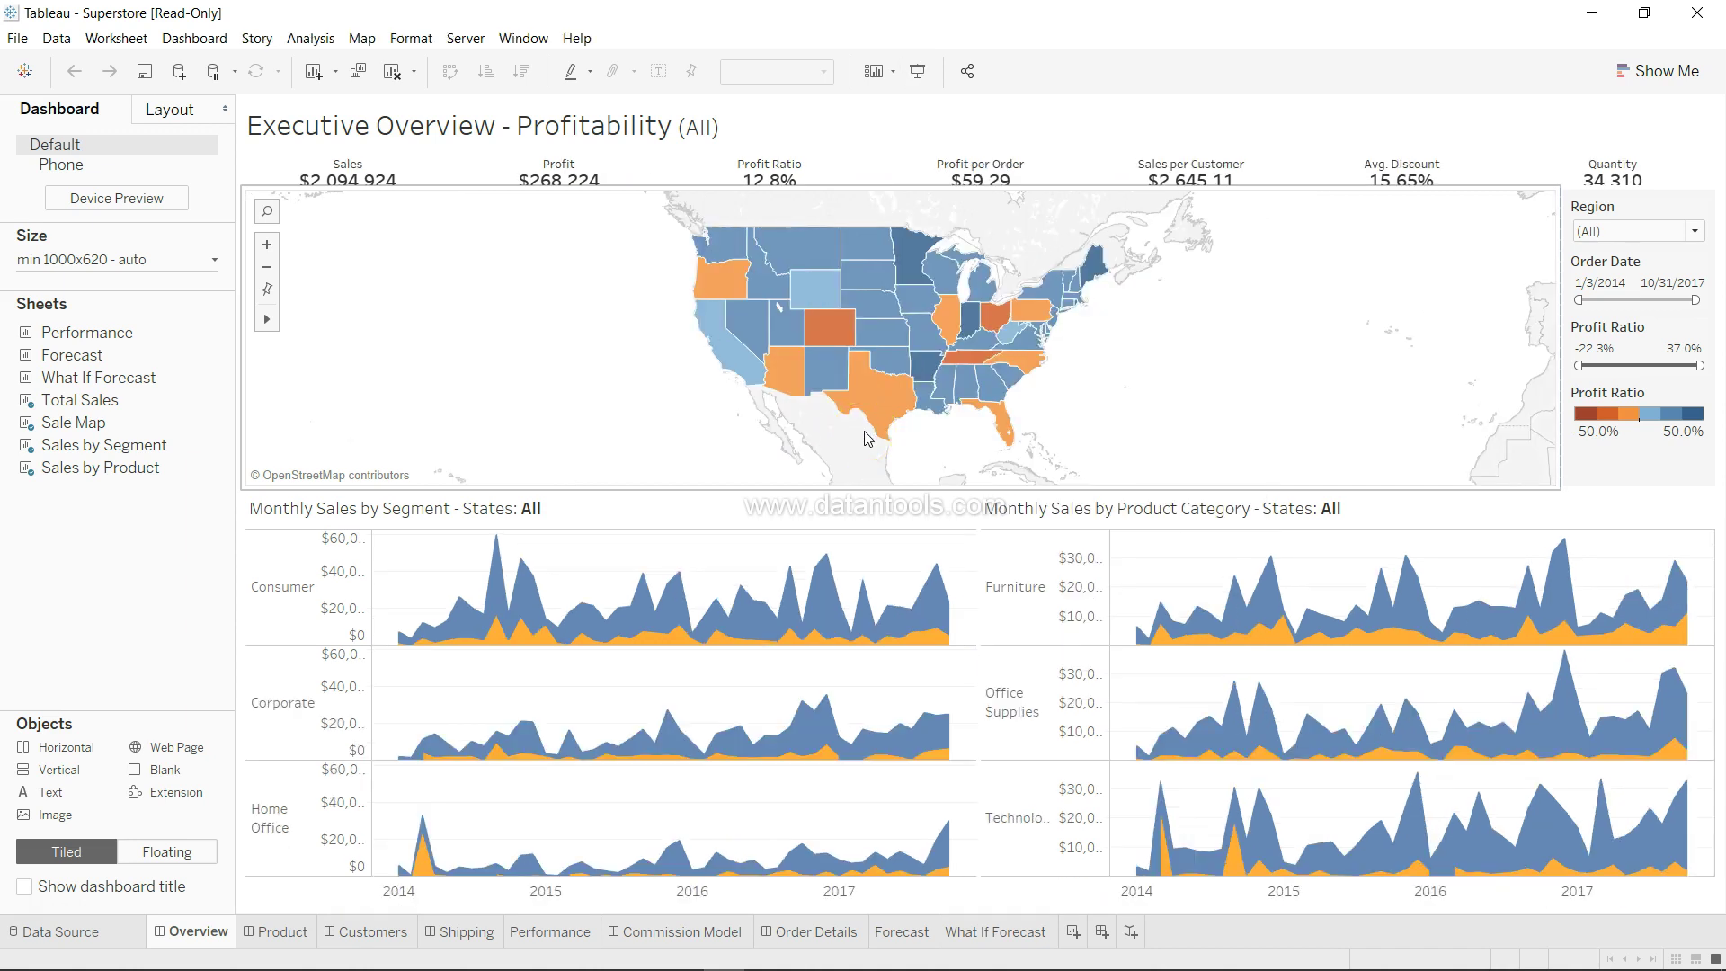
{"action": "key", "text": "F7"}
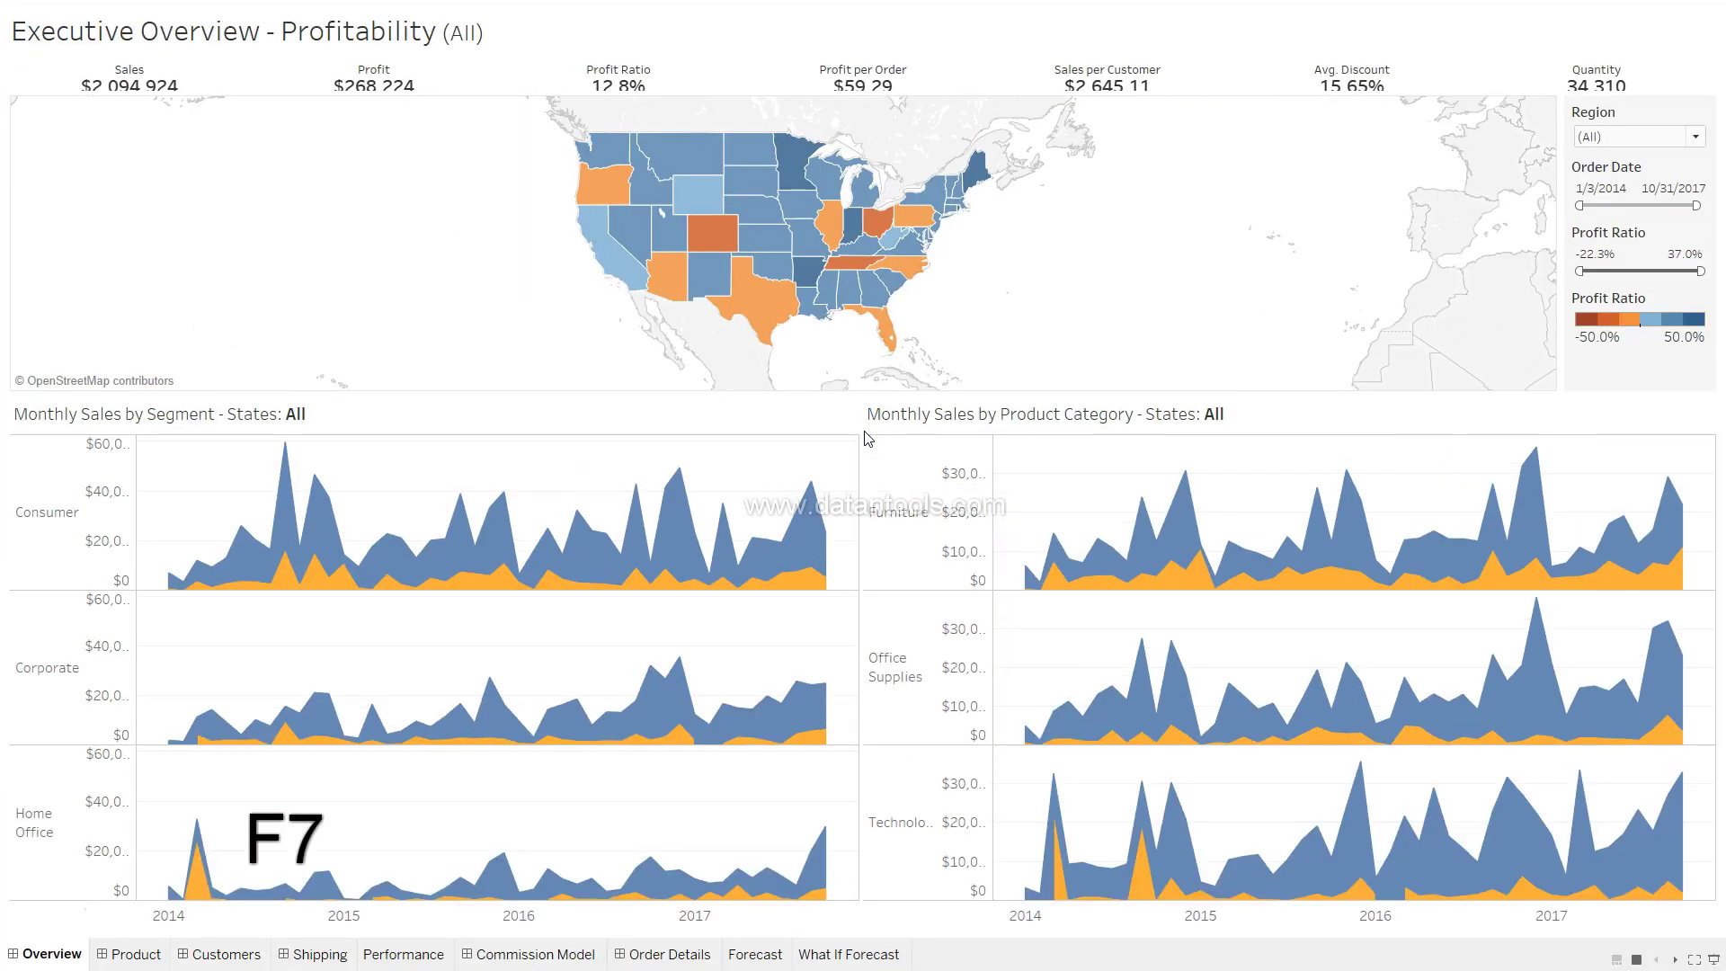
{"action": "key", "text": "F7"}
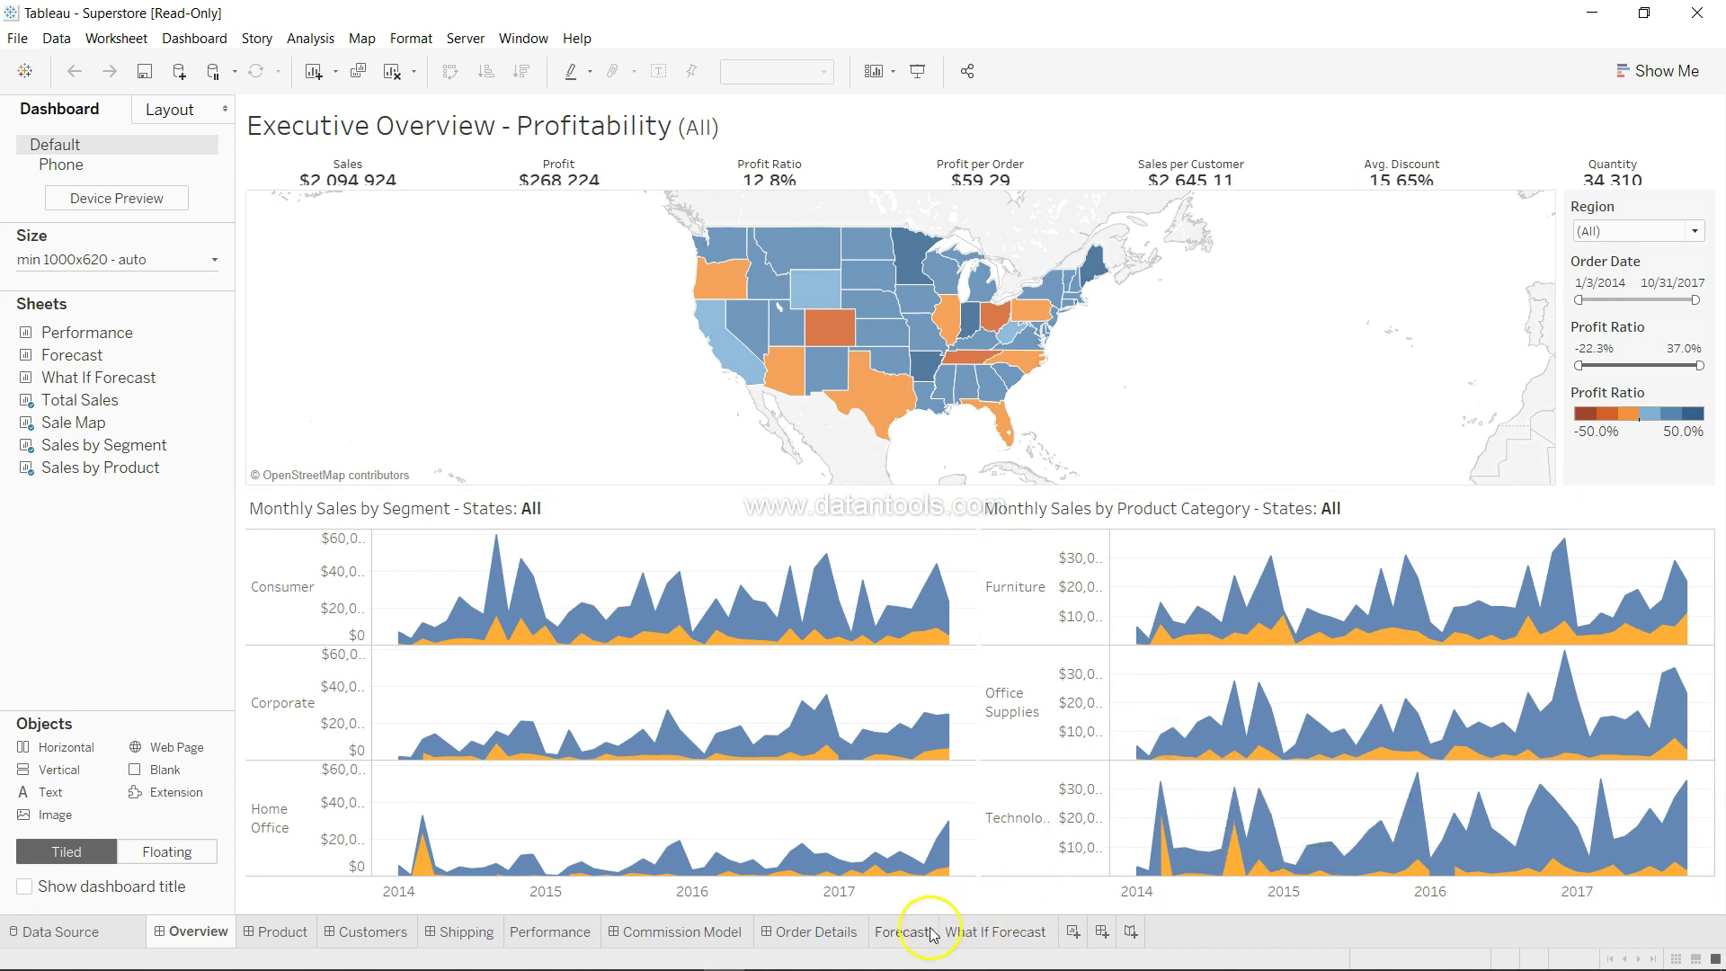
Add four blank worksheets directly after the Forecast sheet
{"action": "left_click", "coordinate": [904, 935]}
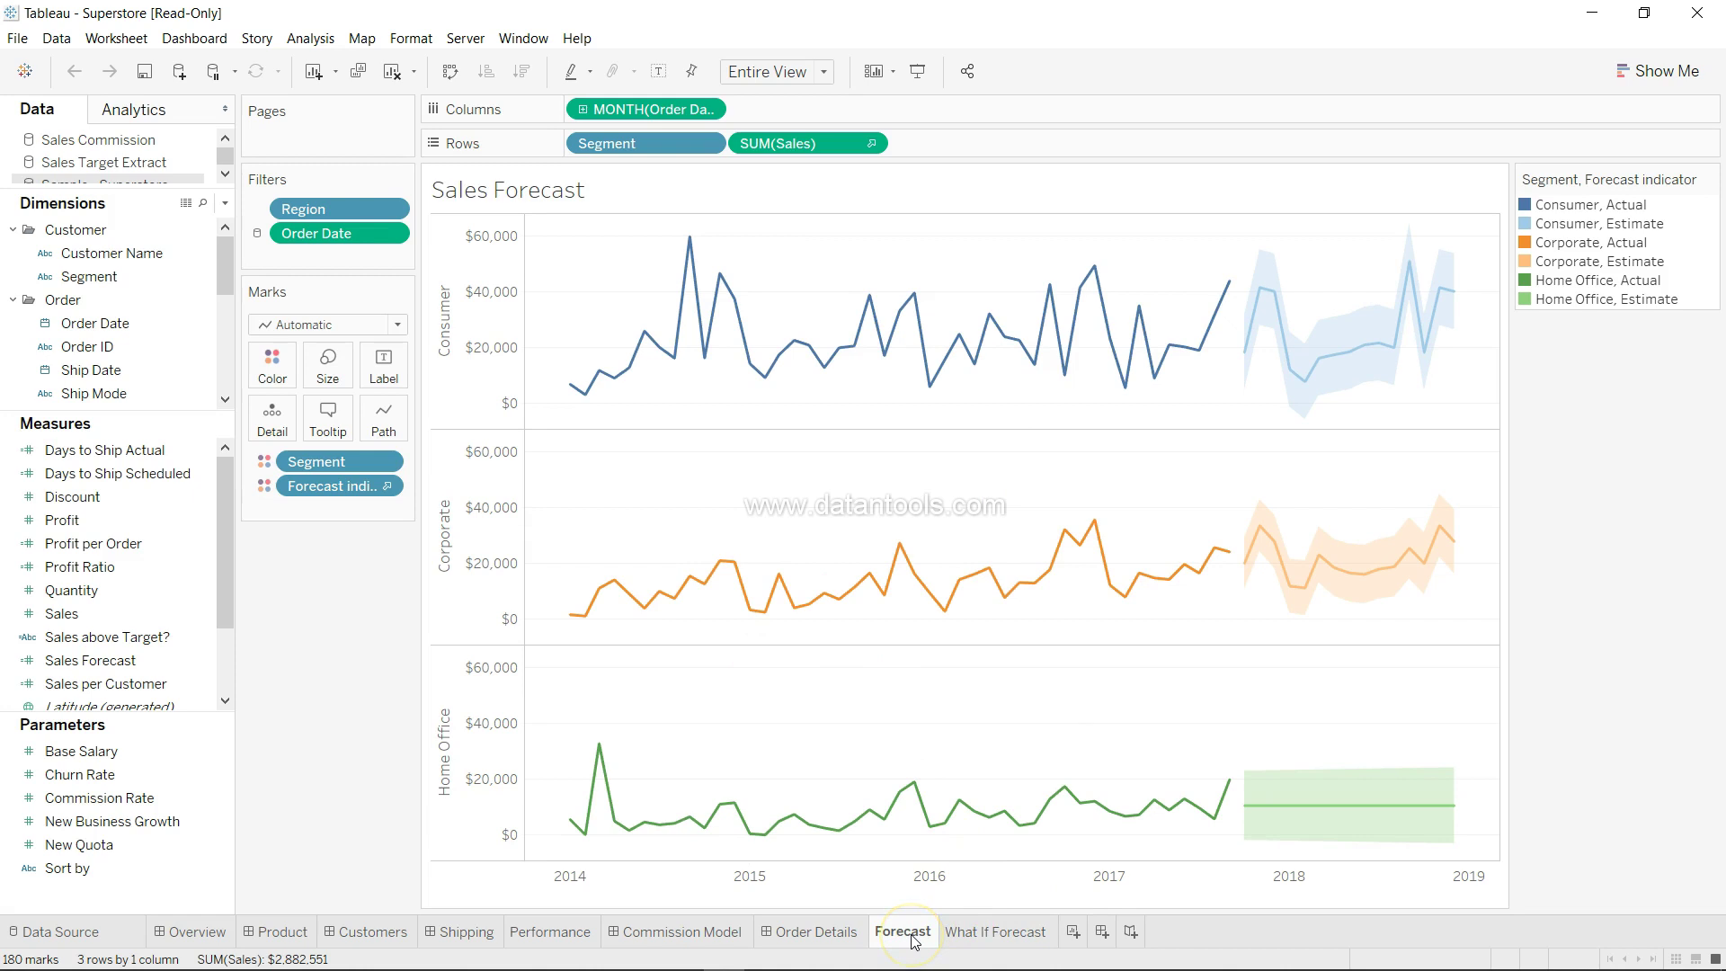
{"action": "mouse_move", "coordinate": [915, 941]}
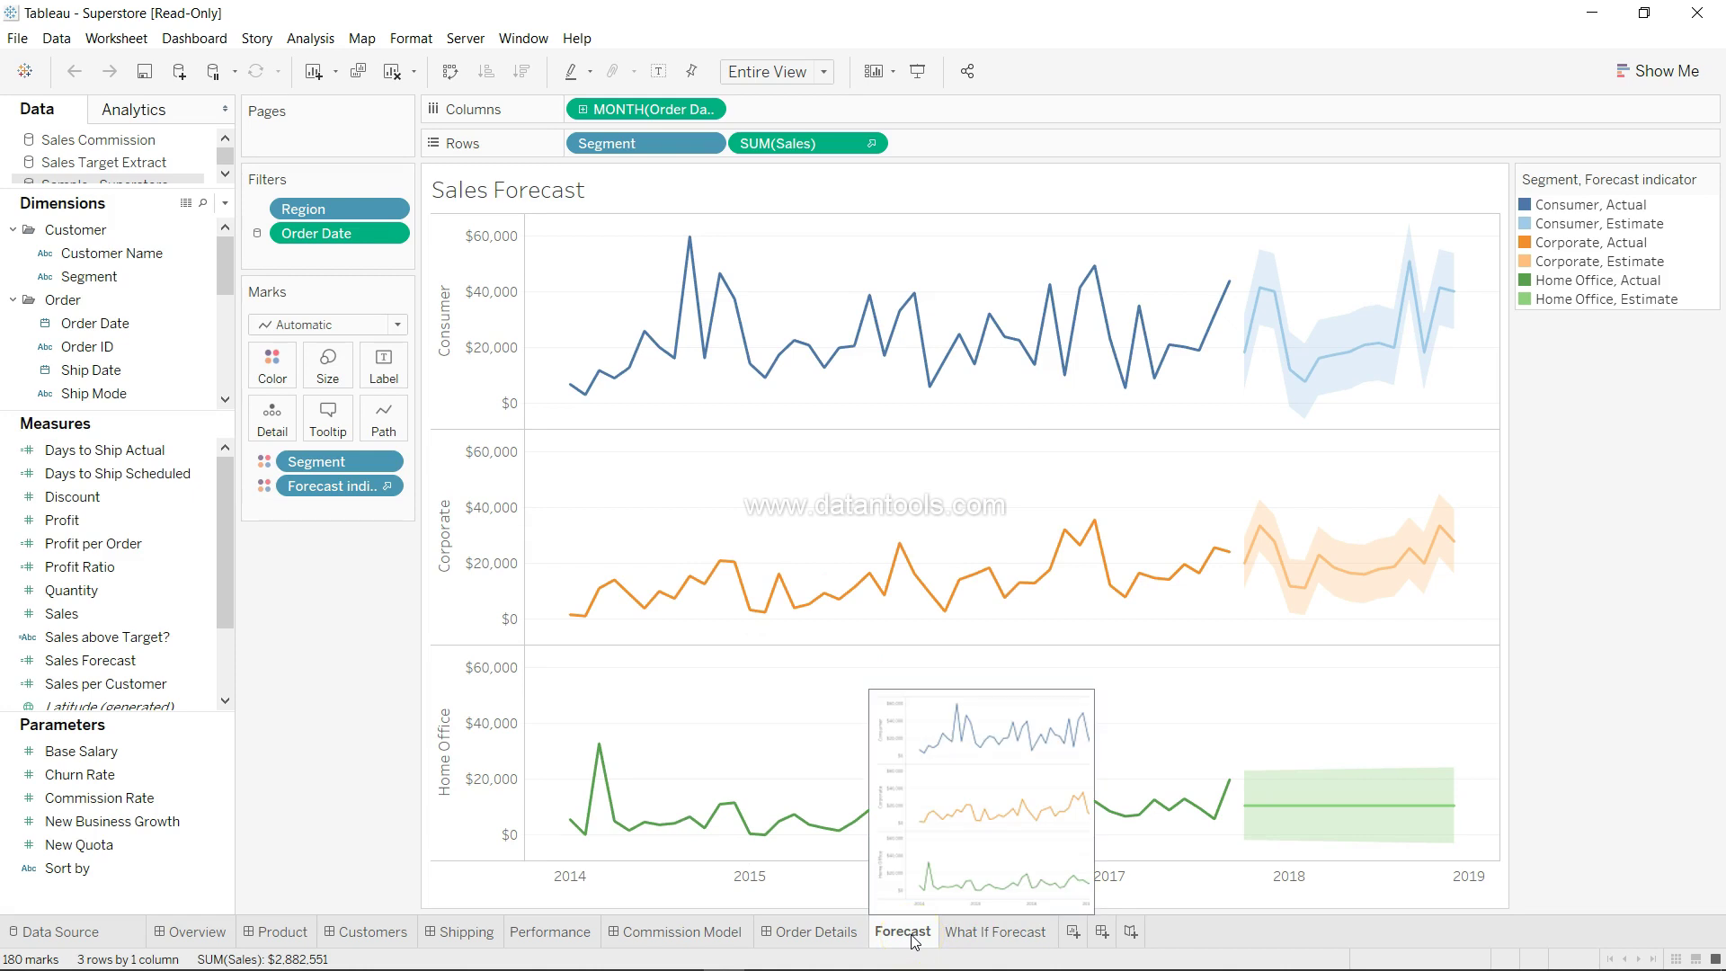
{"action": "key", "text": "ctrl+m"}
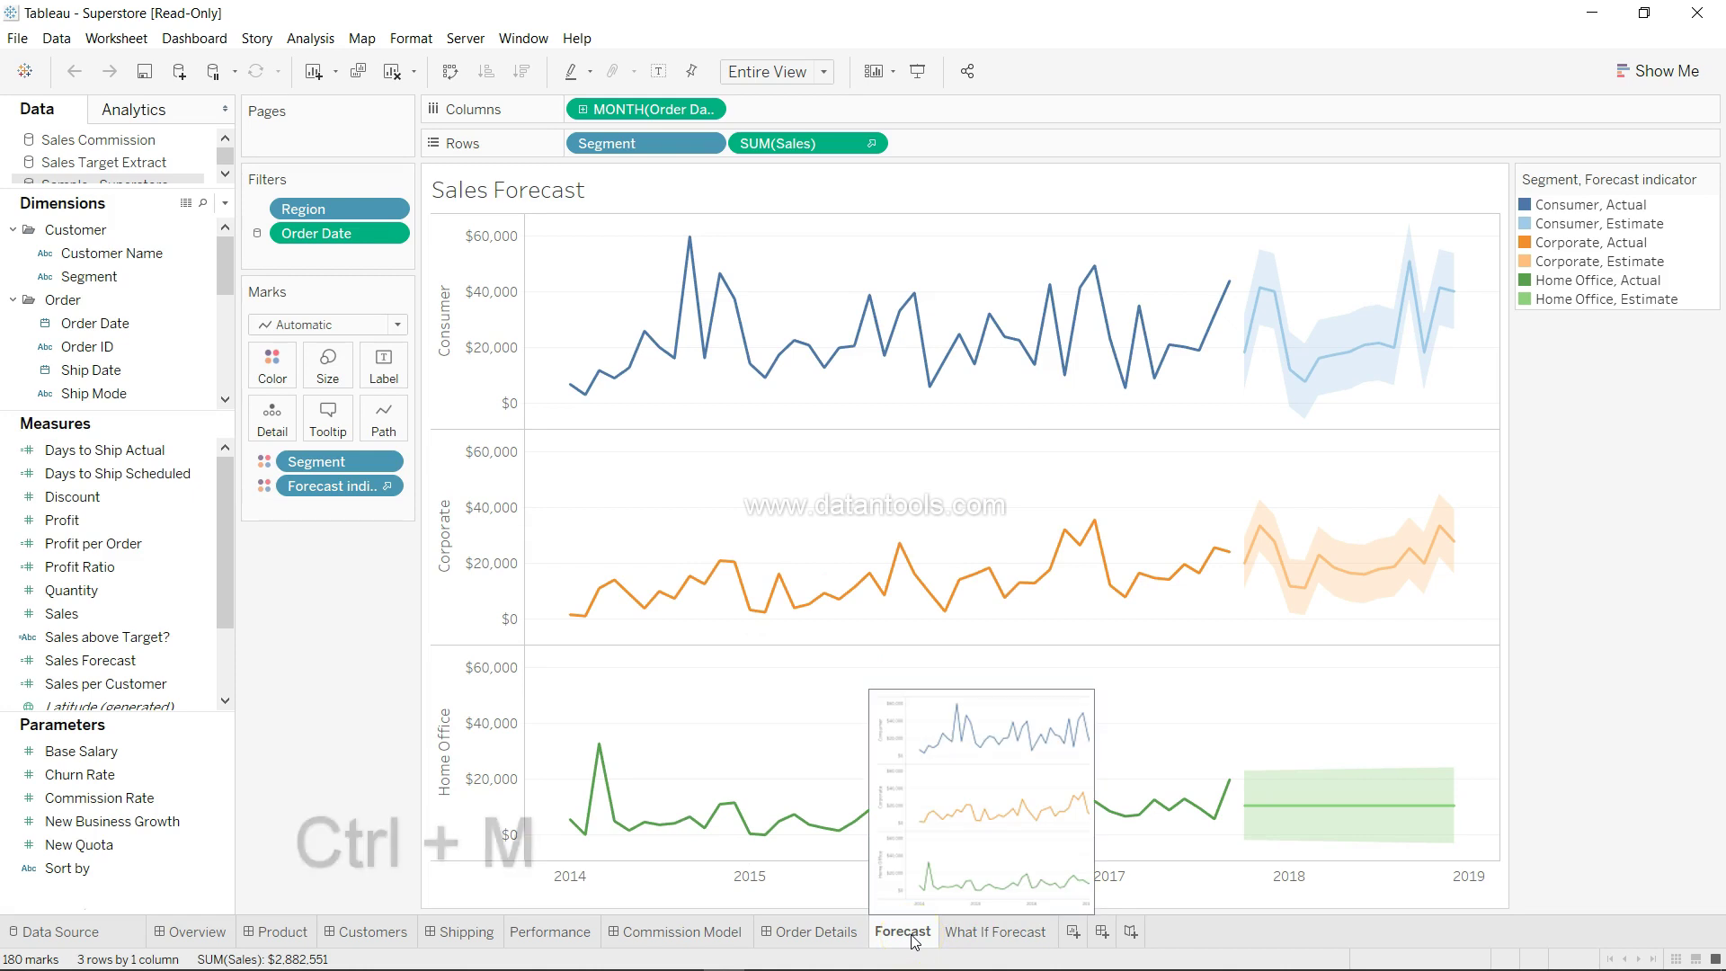
{"action": "mouse_move", "coordinate": [994, 942]}
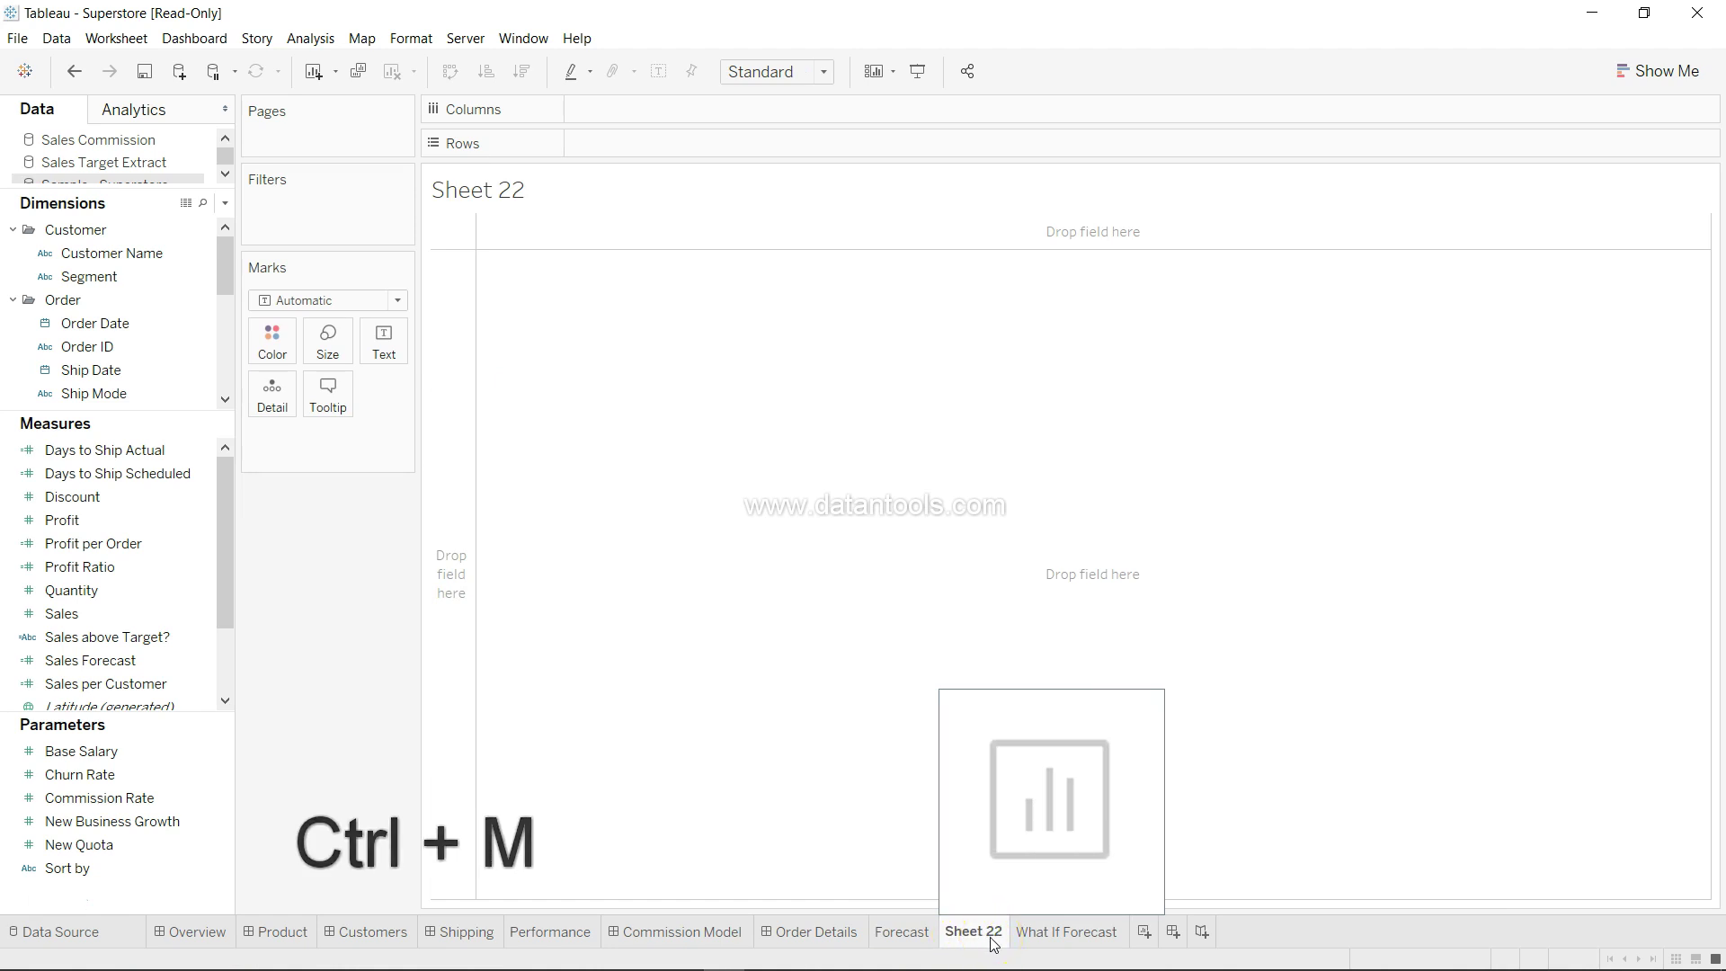
{"action": "left_click", "coordinate": [985, 941]}
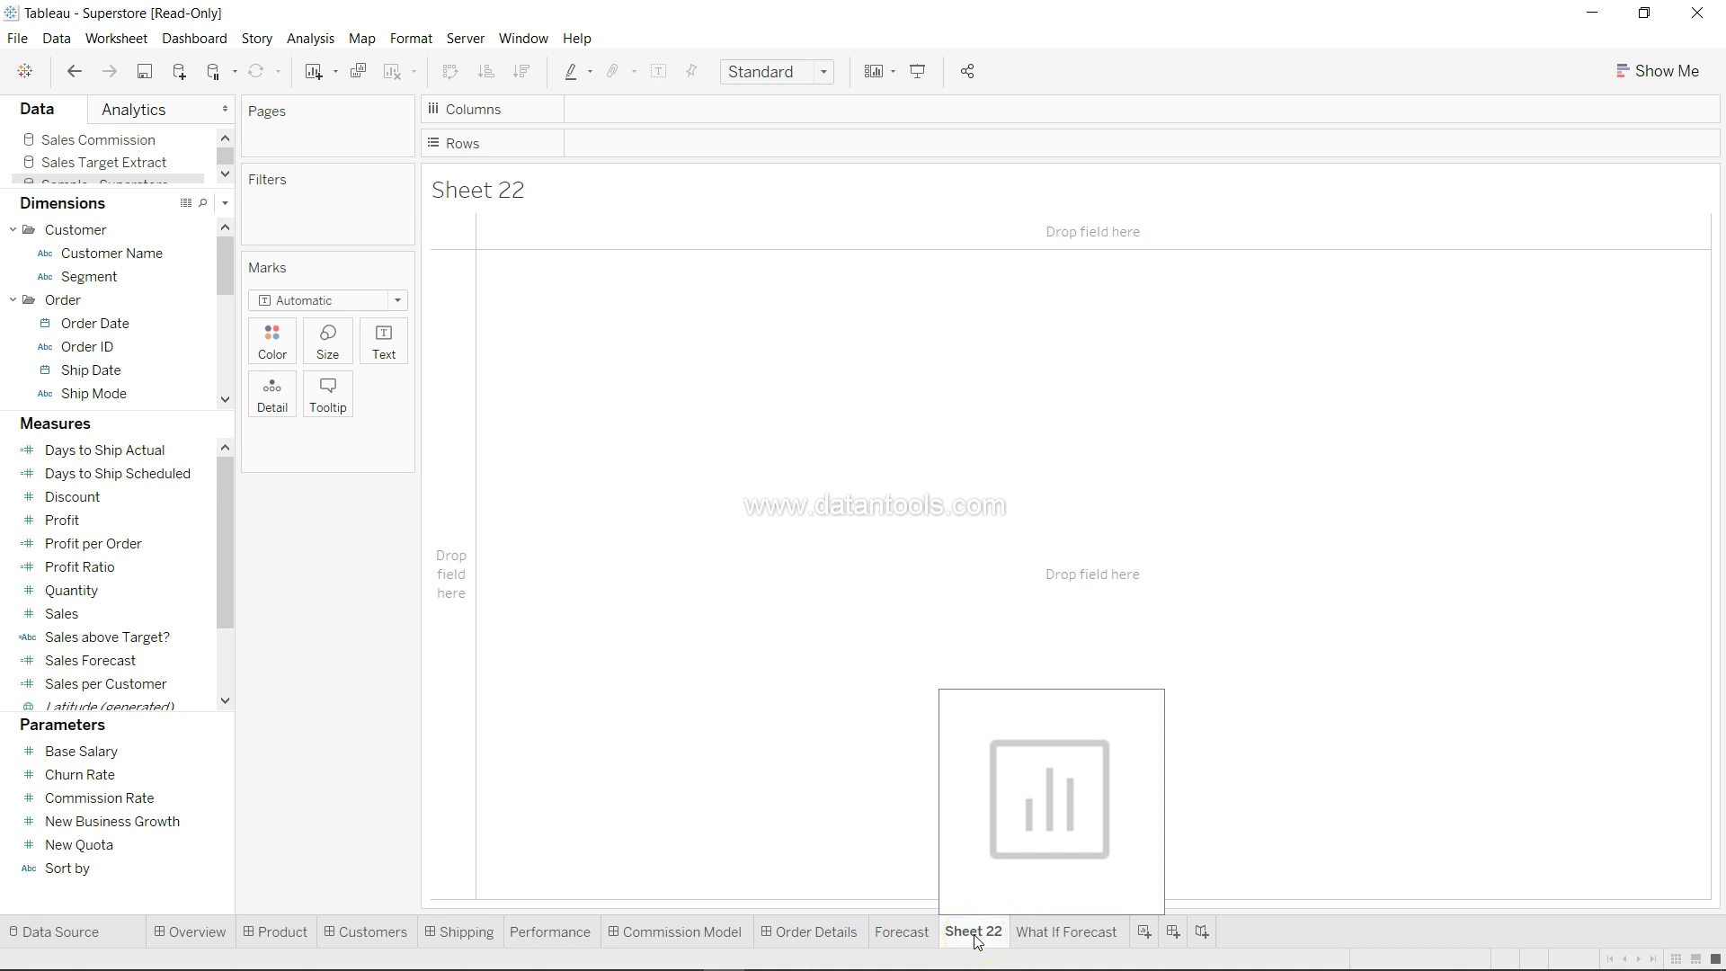
{"action": "key", "text": "ctrl+m"}
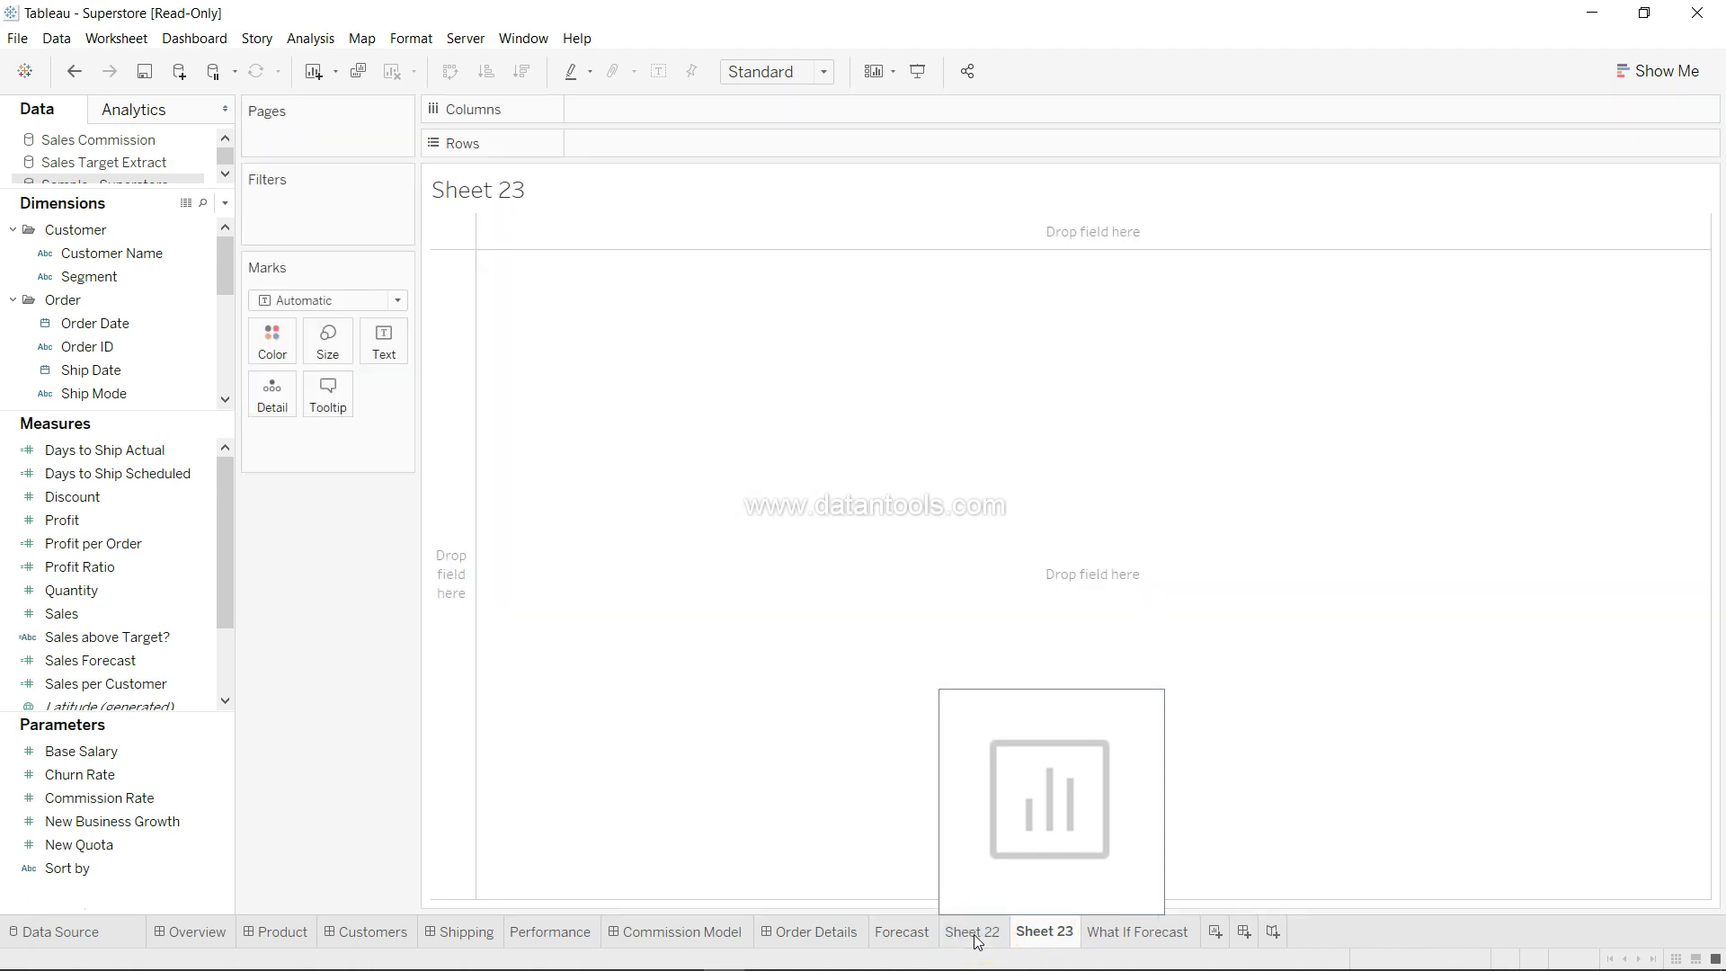
{"action": "key", "text": "ctrl+m"}
{"action": "key", "text": "ctrl+m"}
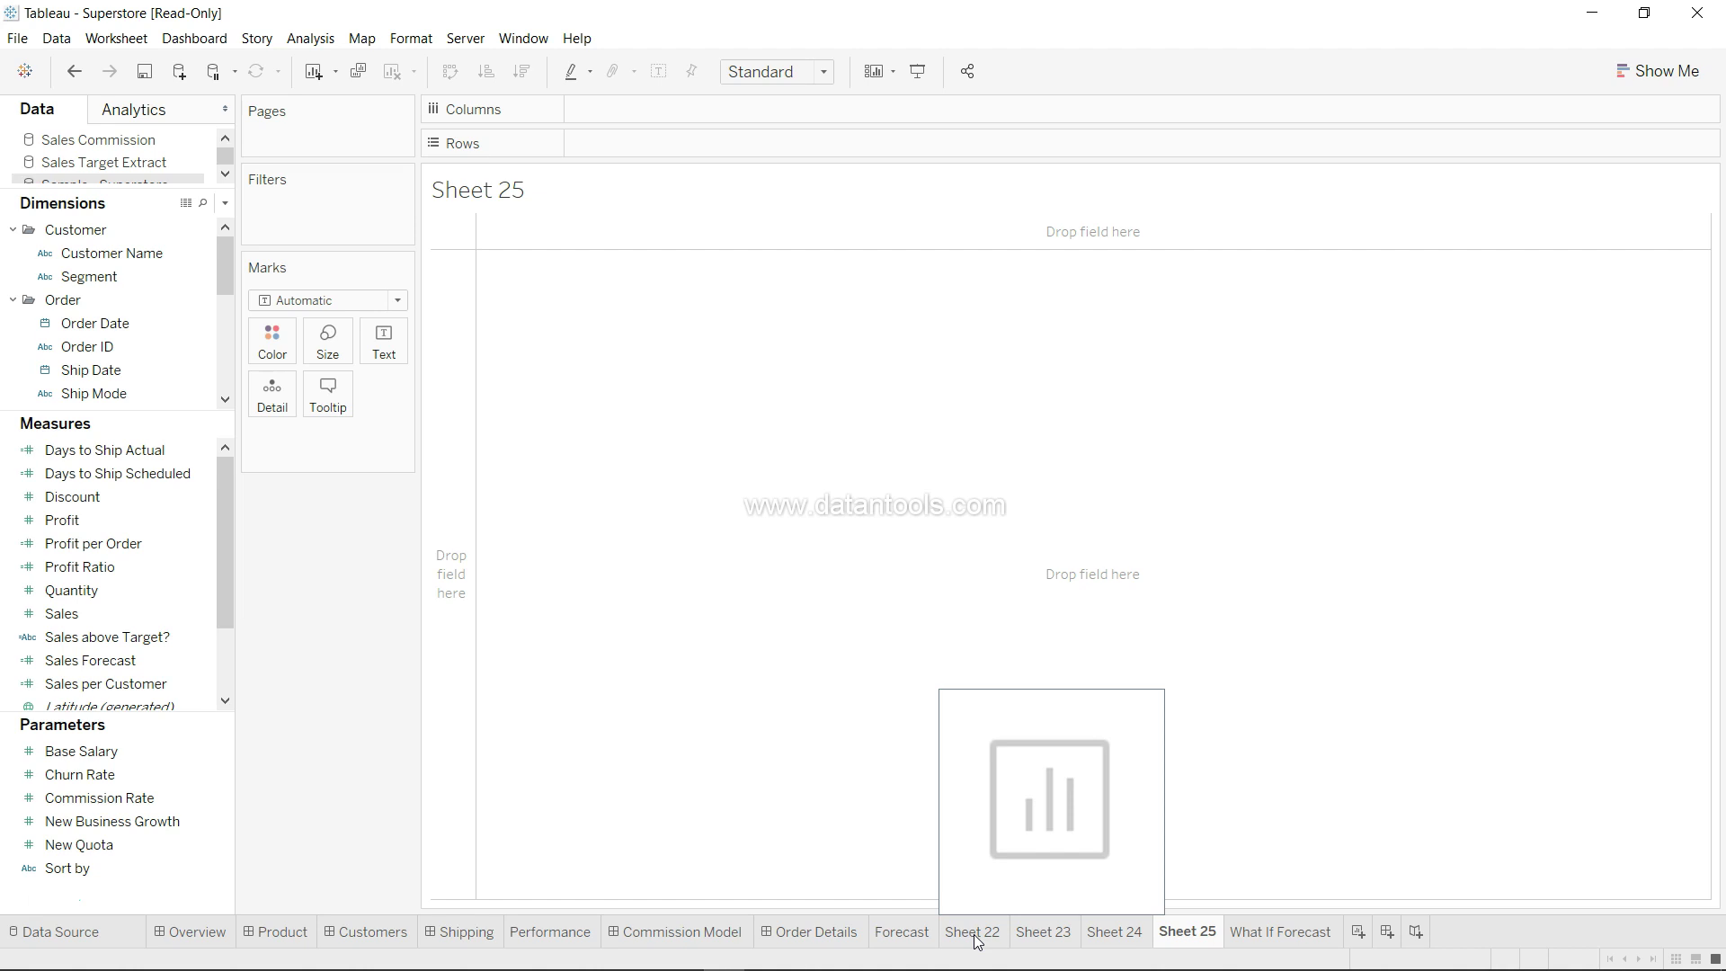
Go to the Commission Model dashboard and step forward sheet by sheet to What If Forecast
{"action": "left_click", "coordinate": [1003, 821]}
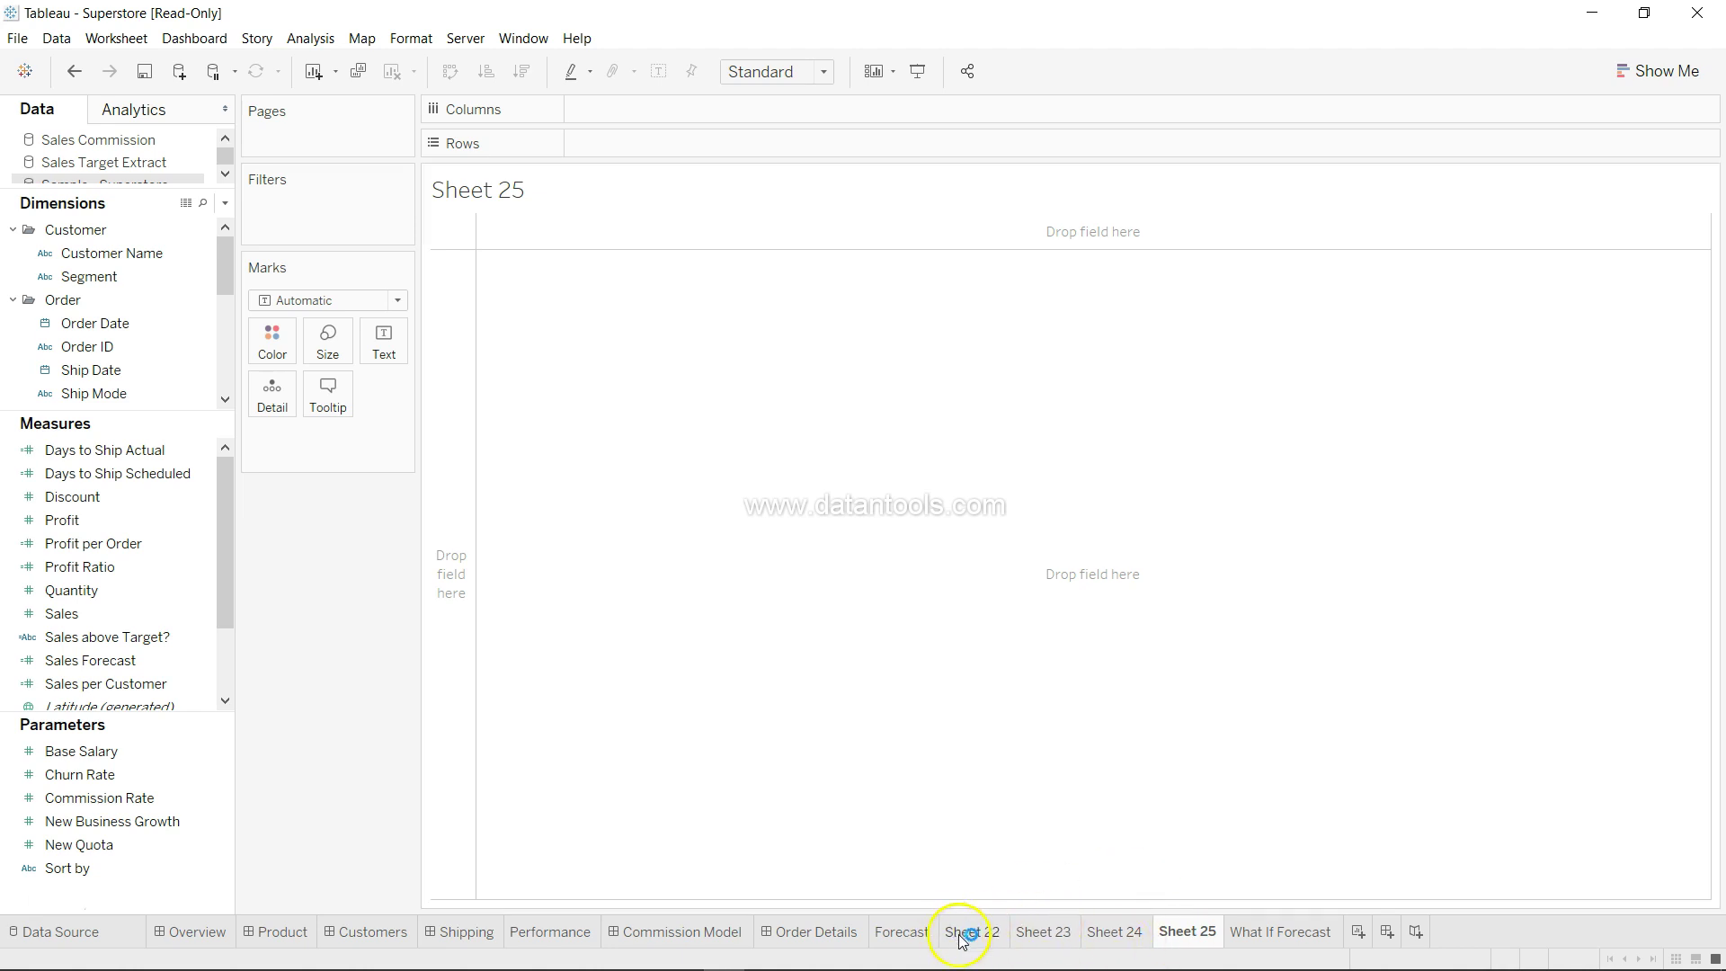
{"action": "left_click", "coordinate": [913, 935]}
{"action": "left_click", "coordinate": [651, 935]}
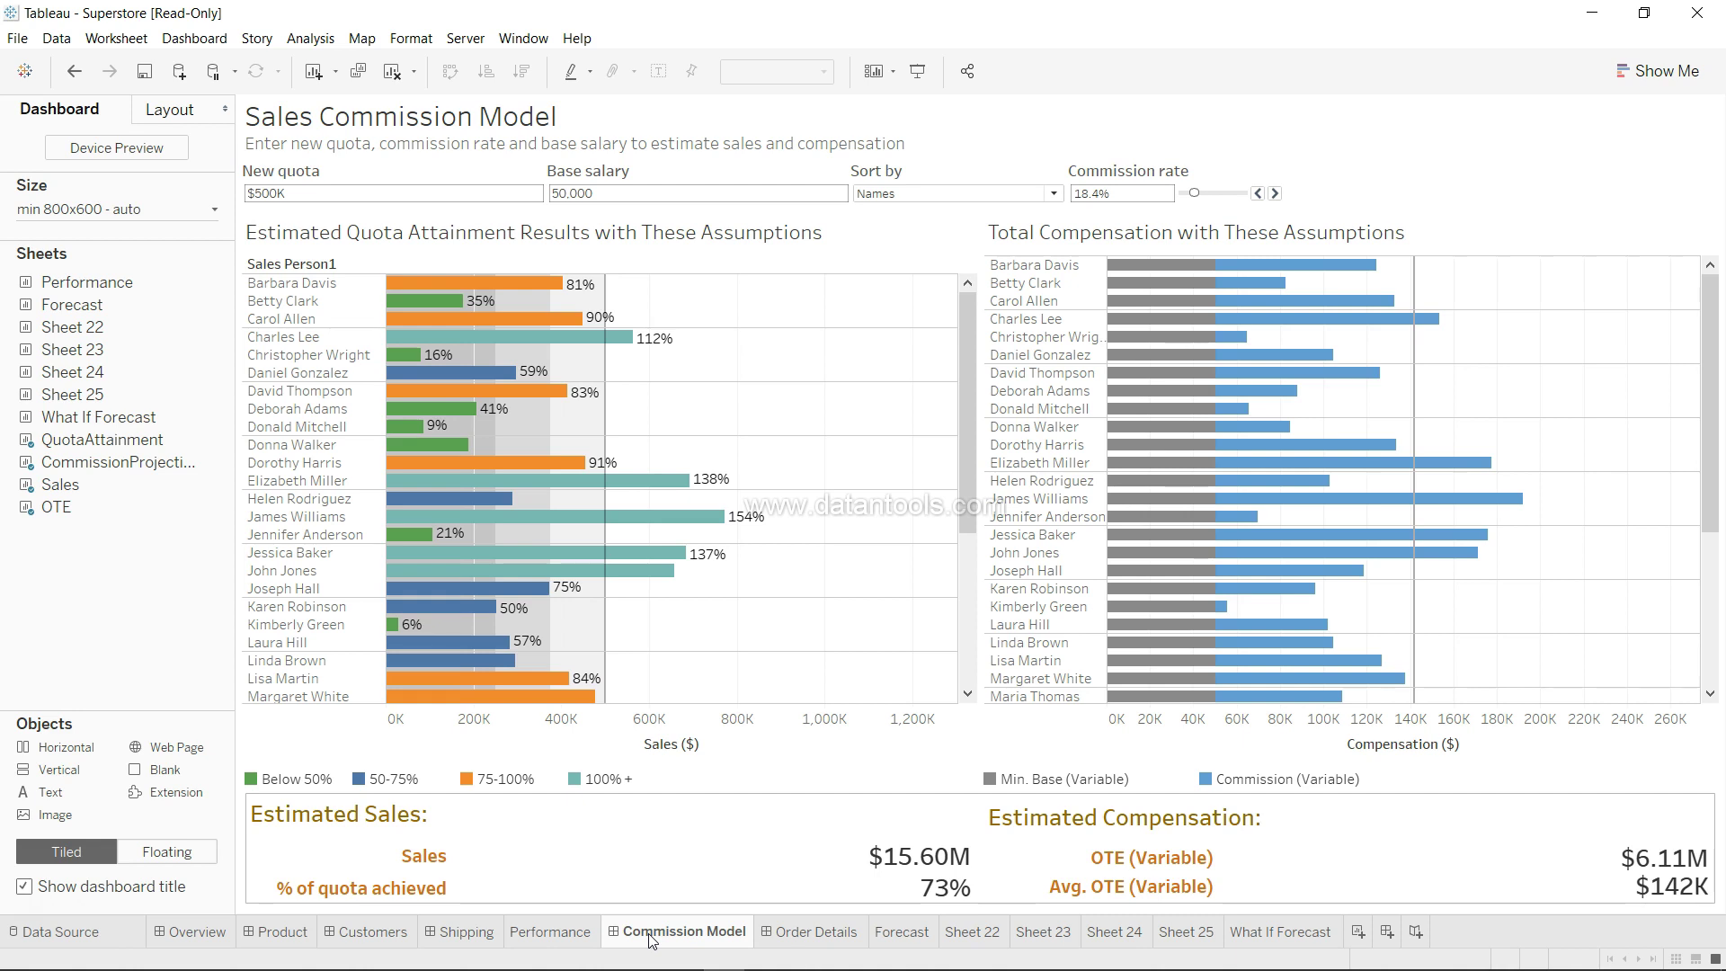
{"action": "key", "text": "ctrl+Tab"}
{"action": "key", "text": "ctrl+Tab"}
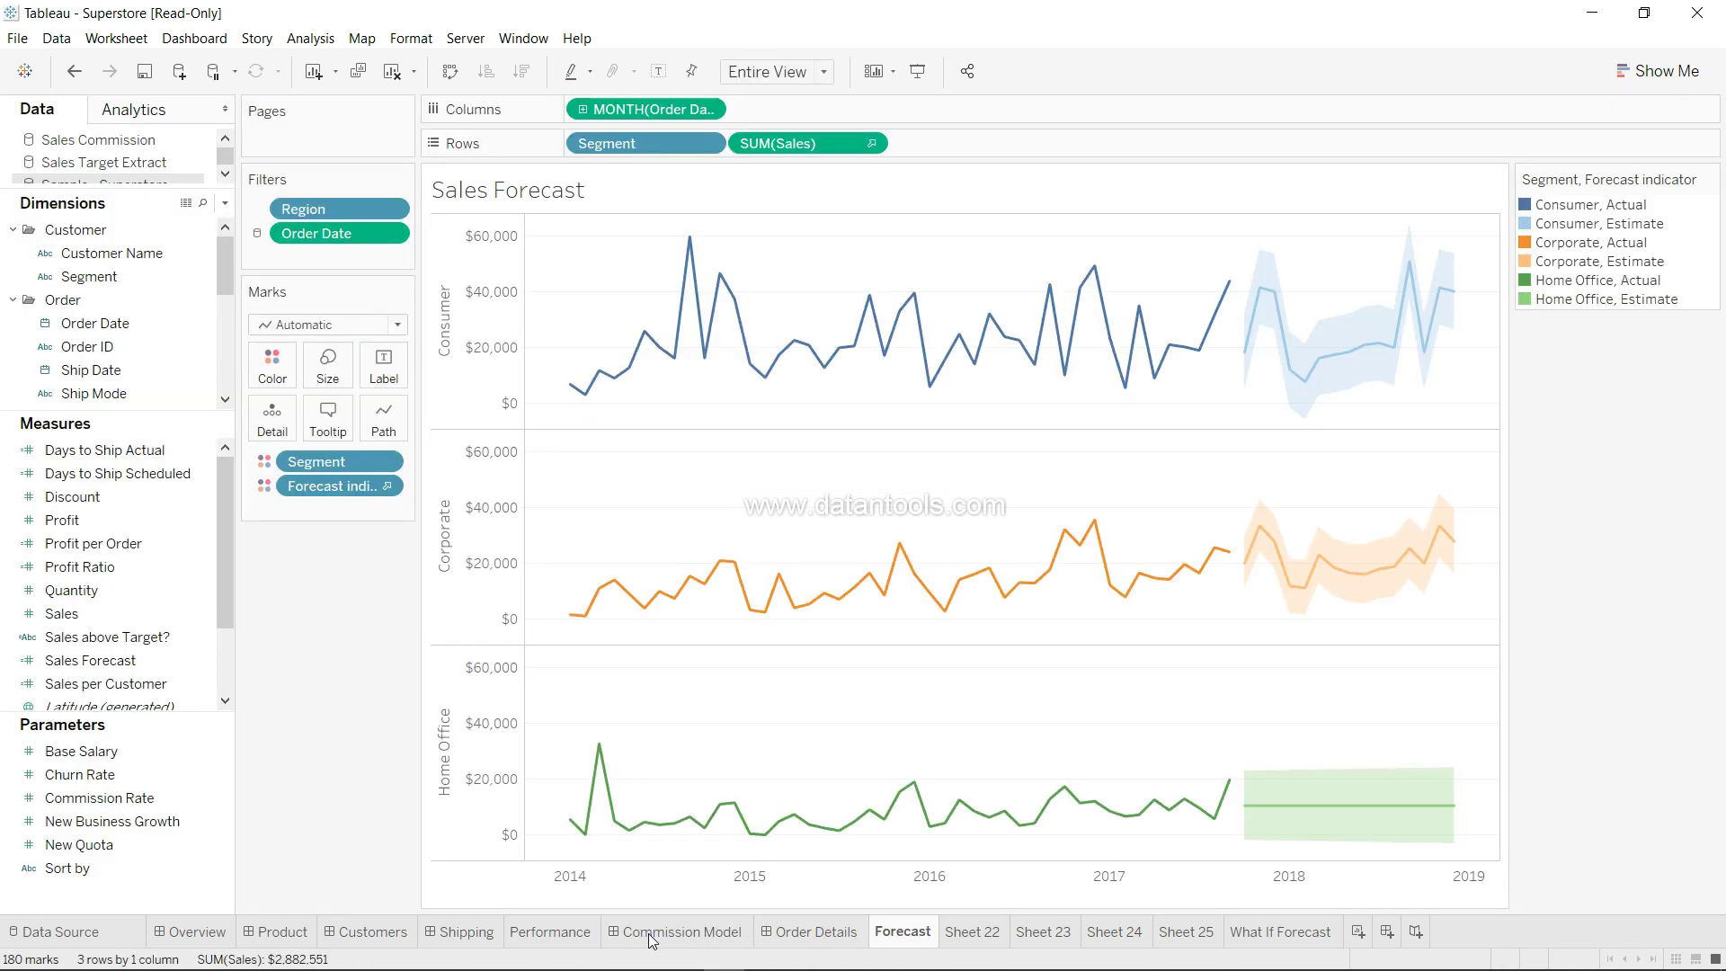
{"action": "key", "text": "ctrl+Tab"}
{"action": "key", "text": "ctrl+Tab"}
{"action": "key", "text": "ctrl+Tab"}
{"action": "key", "text": "ctrl+Tab"}
{"action": "key", "text": "ctrl+Tab"}
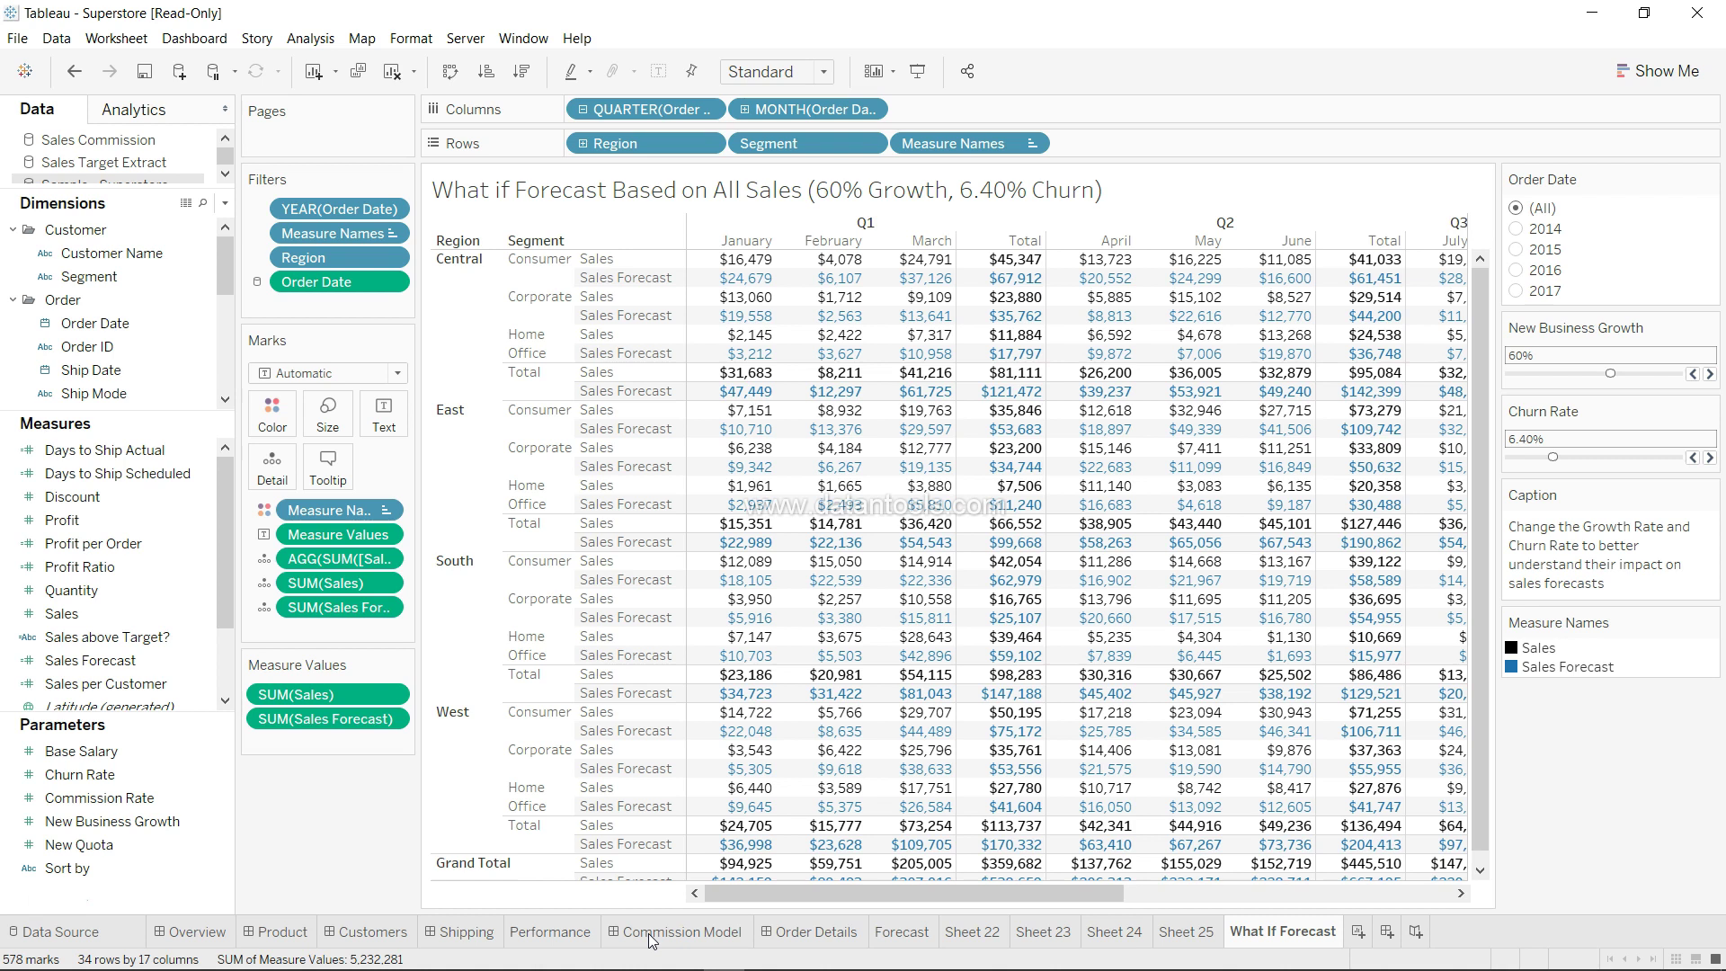
{"action": "key", "text": "ctrl+Page_Down"}
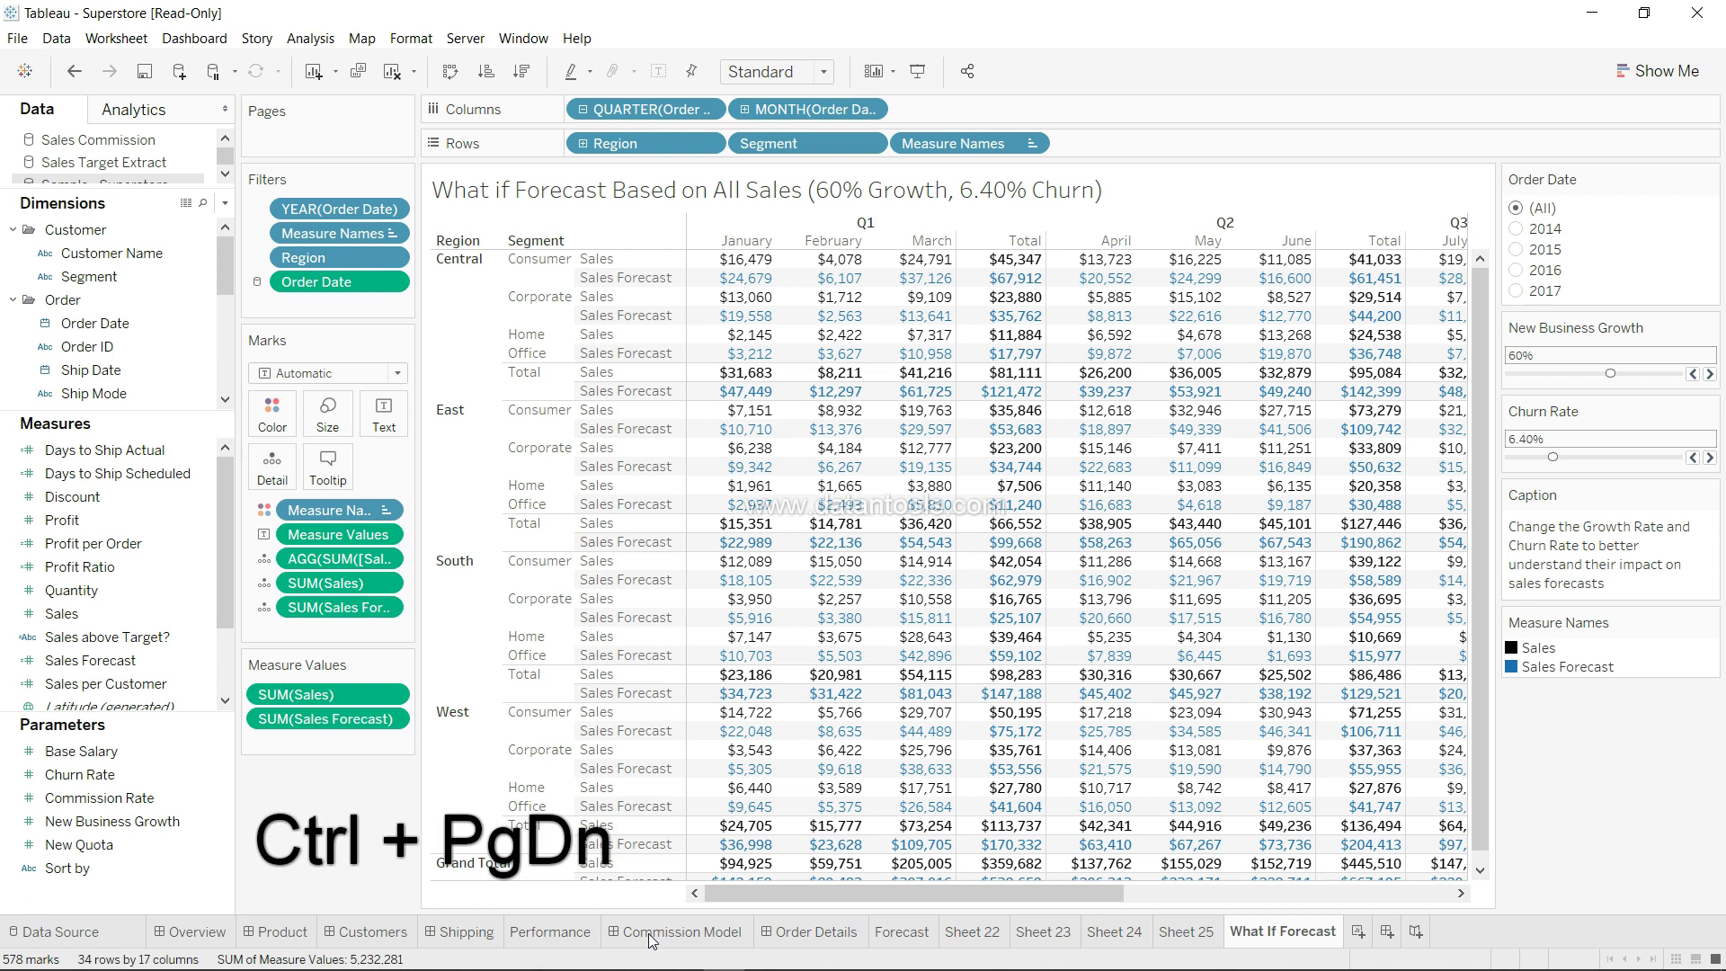
Step back through the sheets one at a time from What If Forecast to Performance
{"action": "key", "text": "ctrl+Page_Up"}
{"action": "key", "text": "ctrl+Page_Up"}
{"action": "key", "text": "ctrl+Page_Up"}
{"action": "key", "text": "ctrl+Page_Up"}
{"action": "key", "text": "ctrl+Page_Up"}
{"action": "key", "text": "ctrl+Page_Up"}
{"action": "key", "text": "ctrl+Page_Up"}
{"action": "key", "text": "ctrl+Page_Up"}
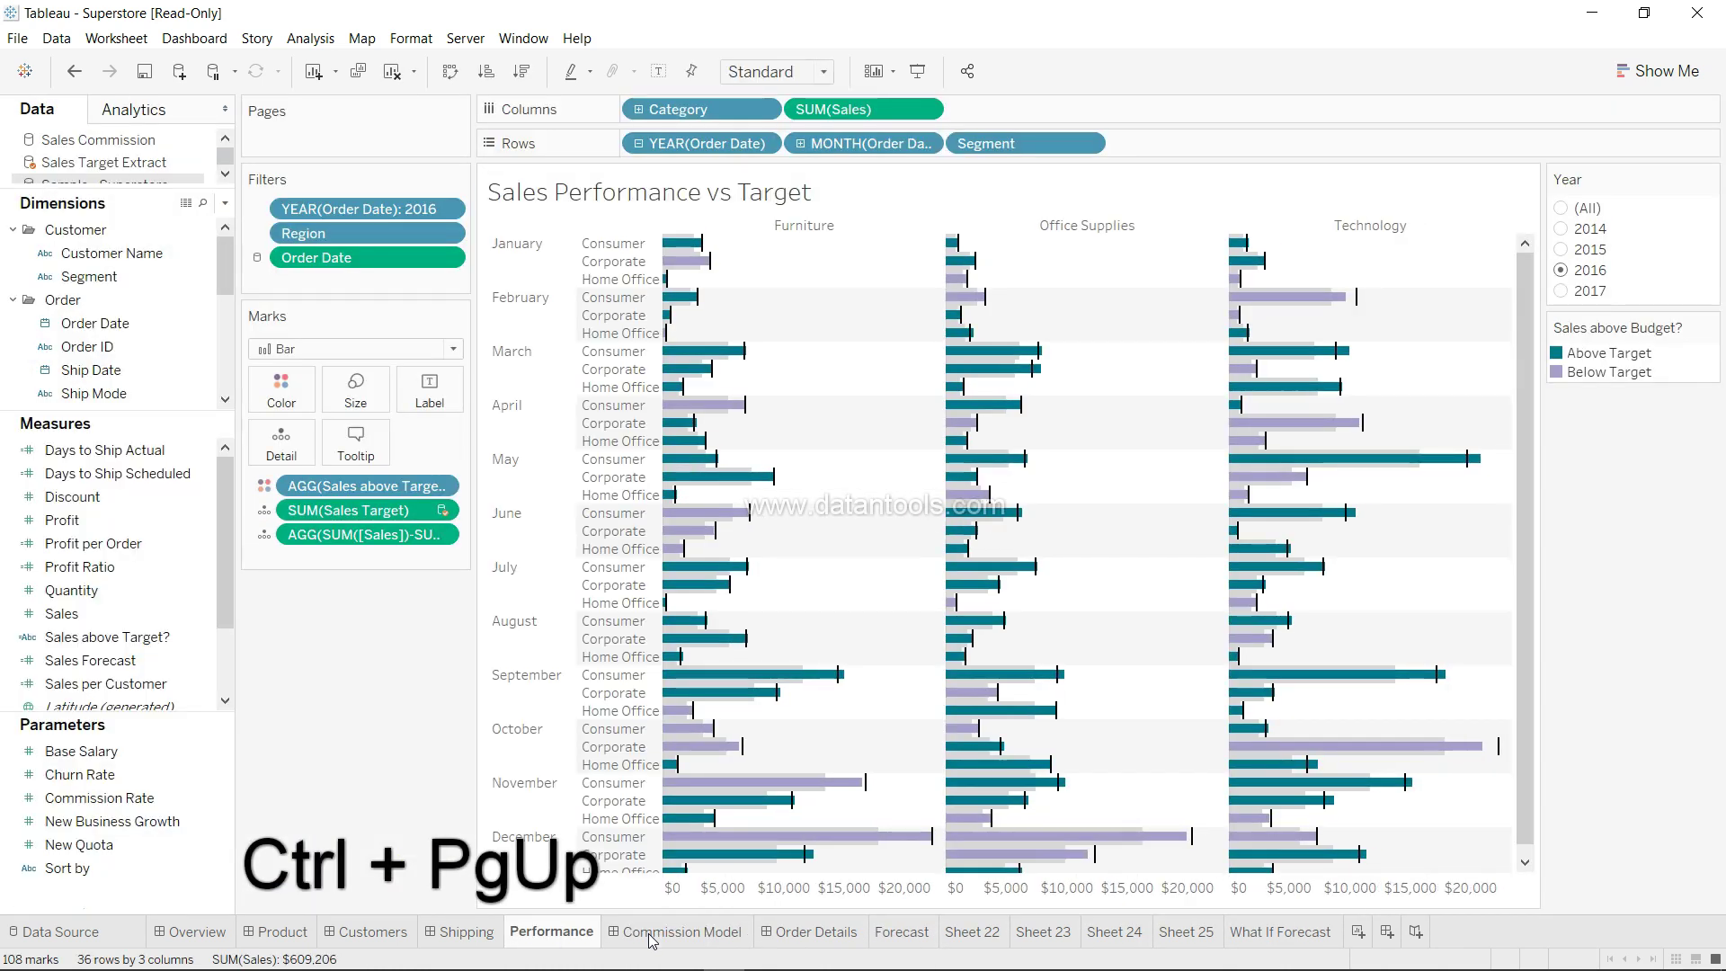
From the Commission Model dashboard, step forward five sheets to Sheet 24 and back one at a time to Performance
{"action": "left_click", "coordinate": [651, 937]}
{"action": "key", "text": "ctrl+Page_Down"}
{"action": "key", "text": "ctrl+Page_Down"}
{"action": "key", "text": "ctrl+Page_Down"}
{"action": "key", "text": "ctrl+Page_Down"}
{"action": "key", "text": "ctrl+Page_Down"}
{"action": "key", "text": "ctrl+Page_Up"}
{"action": "key", "text": "ctrl+Page_Up"}
{"action": "key", "text": "ctrl+Page_Up"}
{"action": "key", "text": "ctrl+Page_Up"}
{"action": "key", "text": "ctrl+Page_Up"}
{"action": "key", "text": "ctrl+Page_Up"}
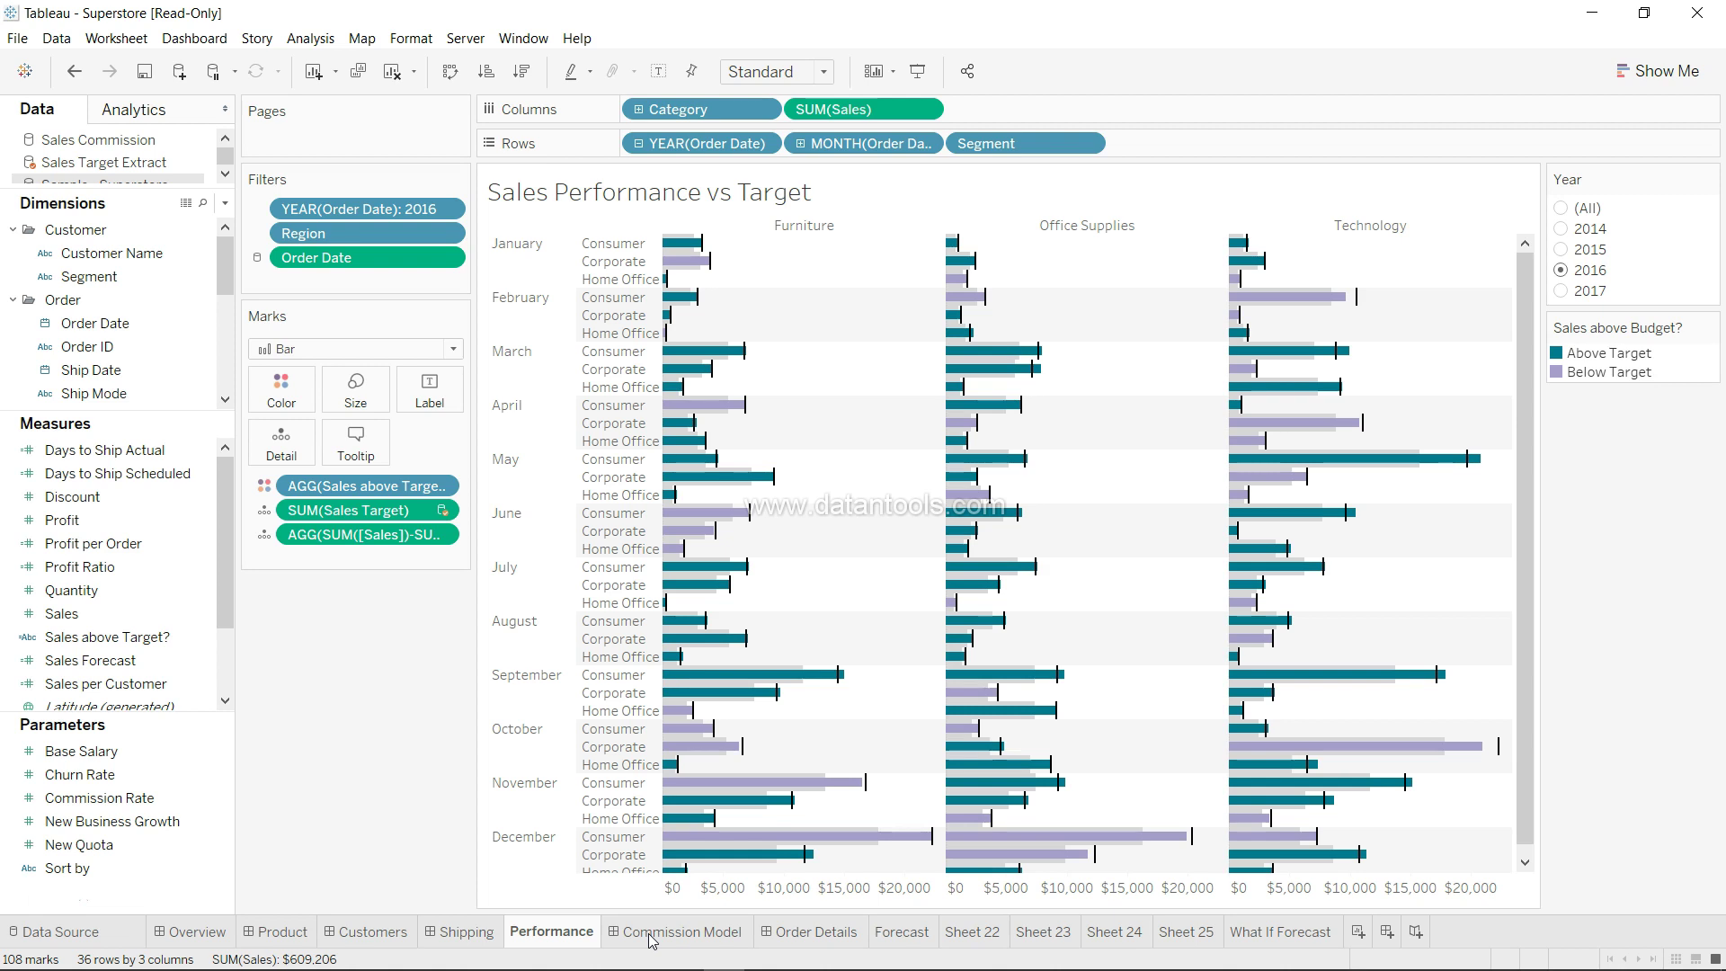
Open the Forecast sheet and swap its rows and columns four times, ending with the order date months on columns
{"action": "key", "text": "alt"}
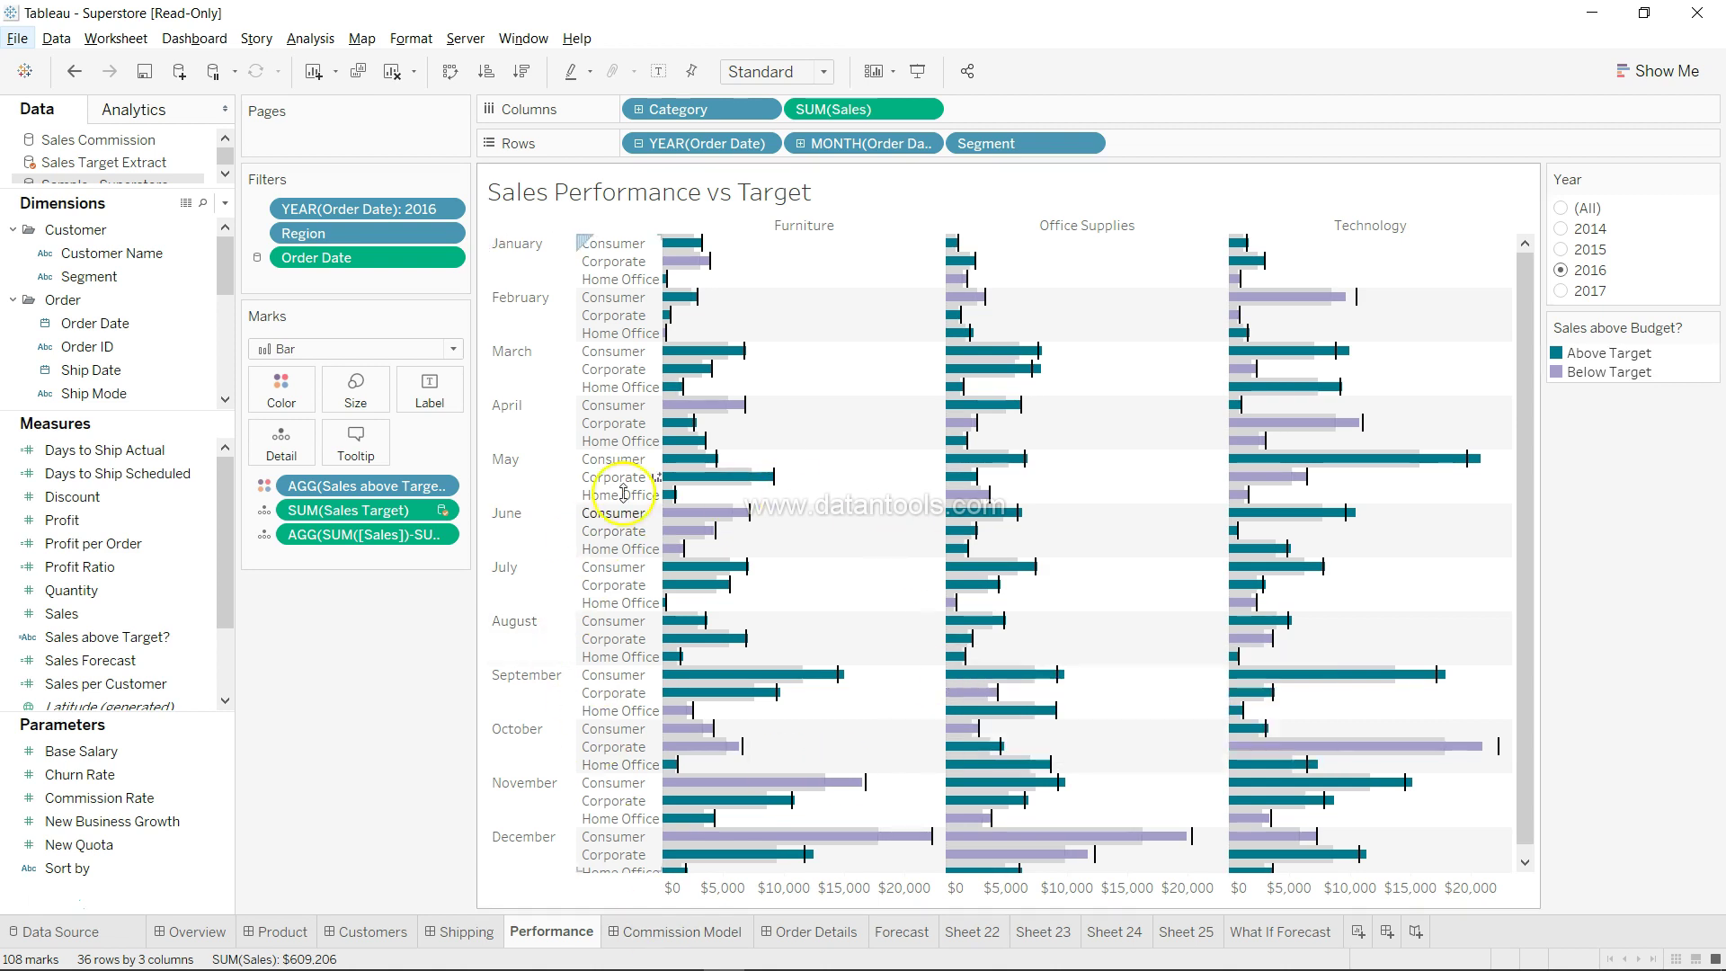
{"action": "left_click", "coordinate": [900, 933]}
{"action": "mouse_move", "coordinate": [725, 580]}
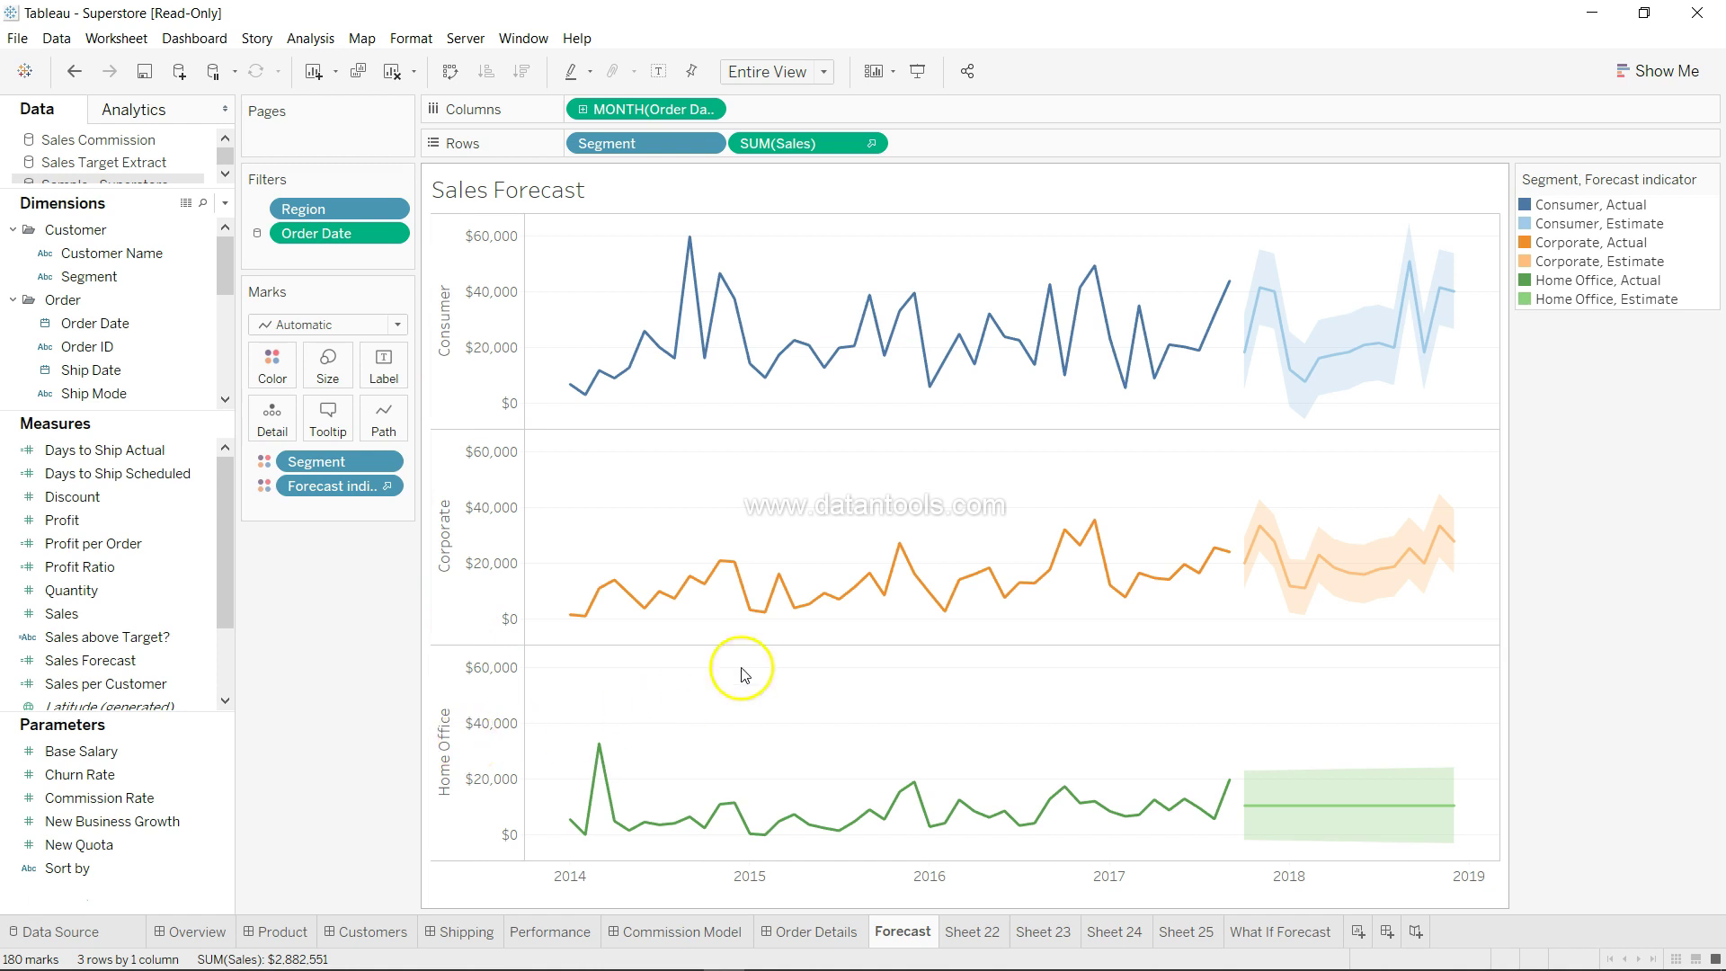
{"action": "mouse_move", "coordinate": [760, 385]}
{"action": "left_click", "coordinate": [874, 459]}
{"action": "left_click", "coordinate": [449, 76]}
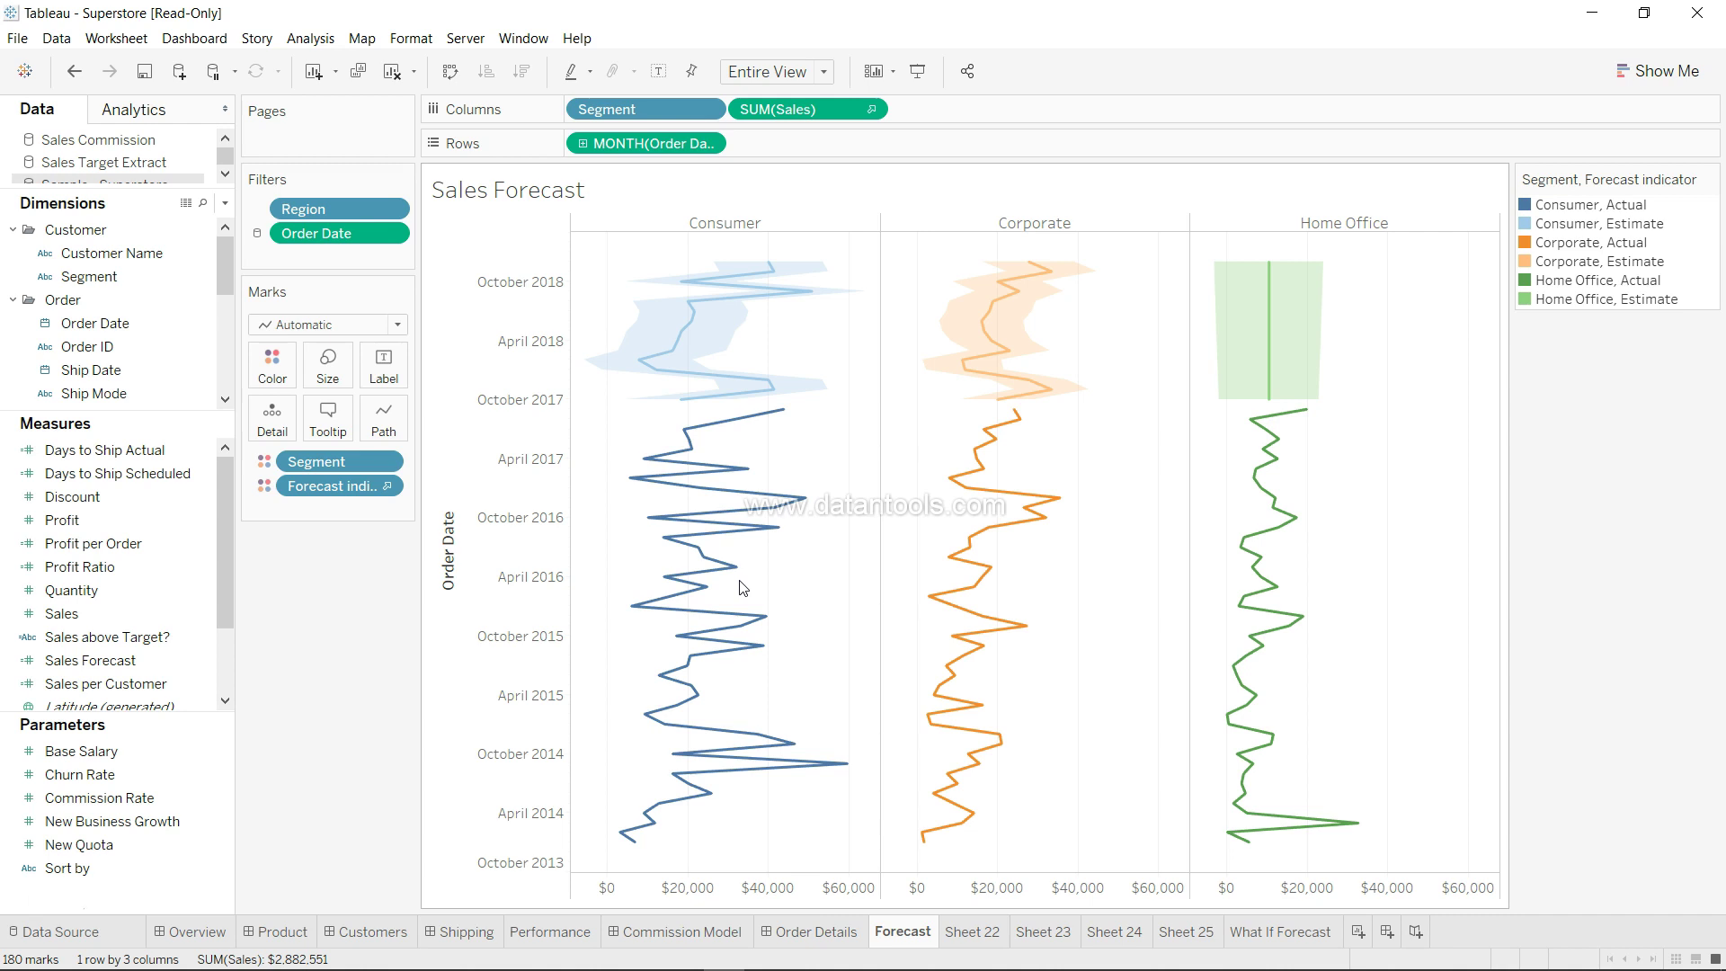
{"action": "key", "text": "ctrl+w"}
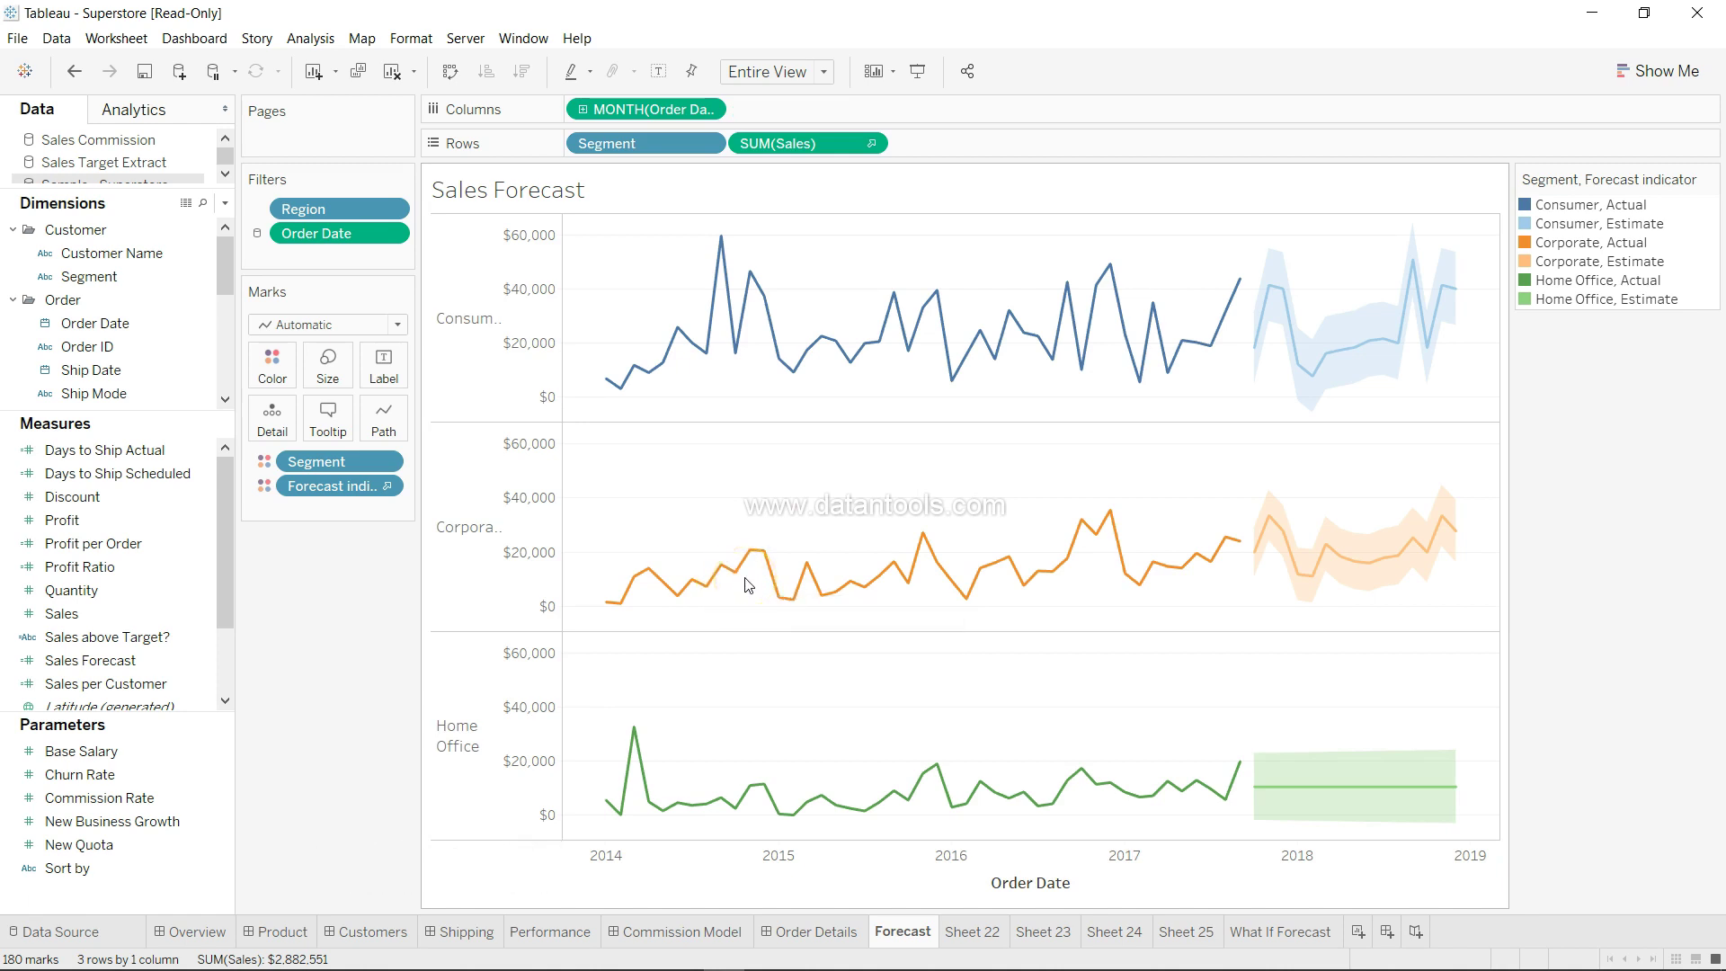
{"action": "key", "text": "ctrl+w"}
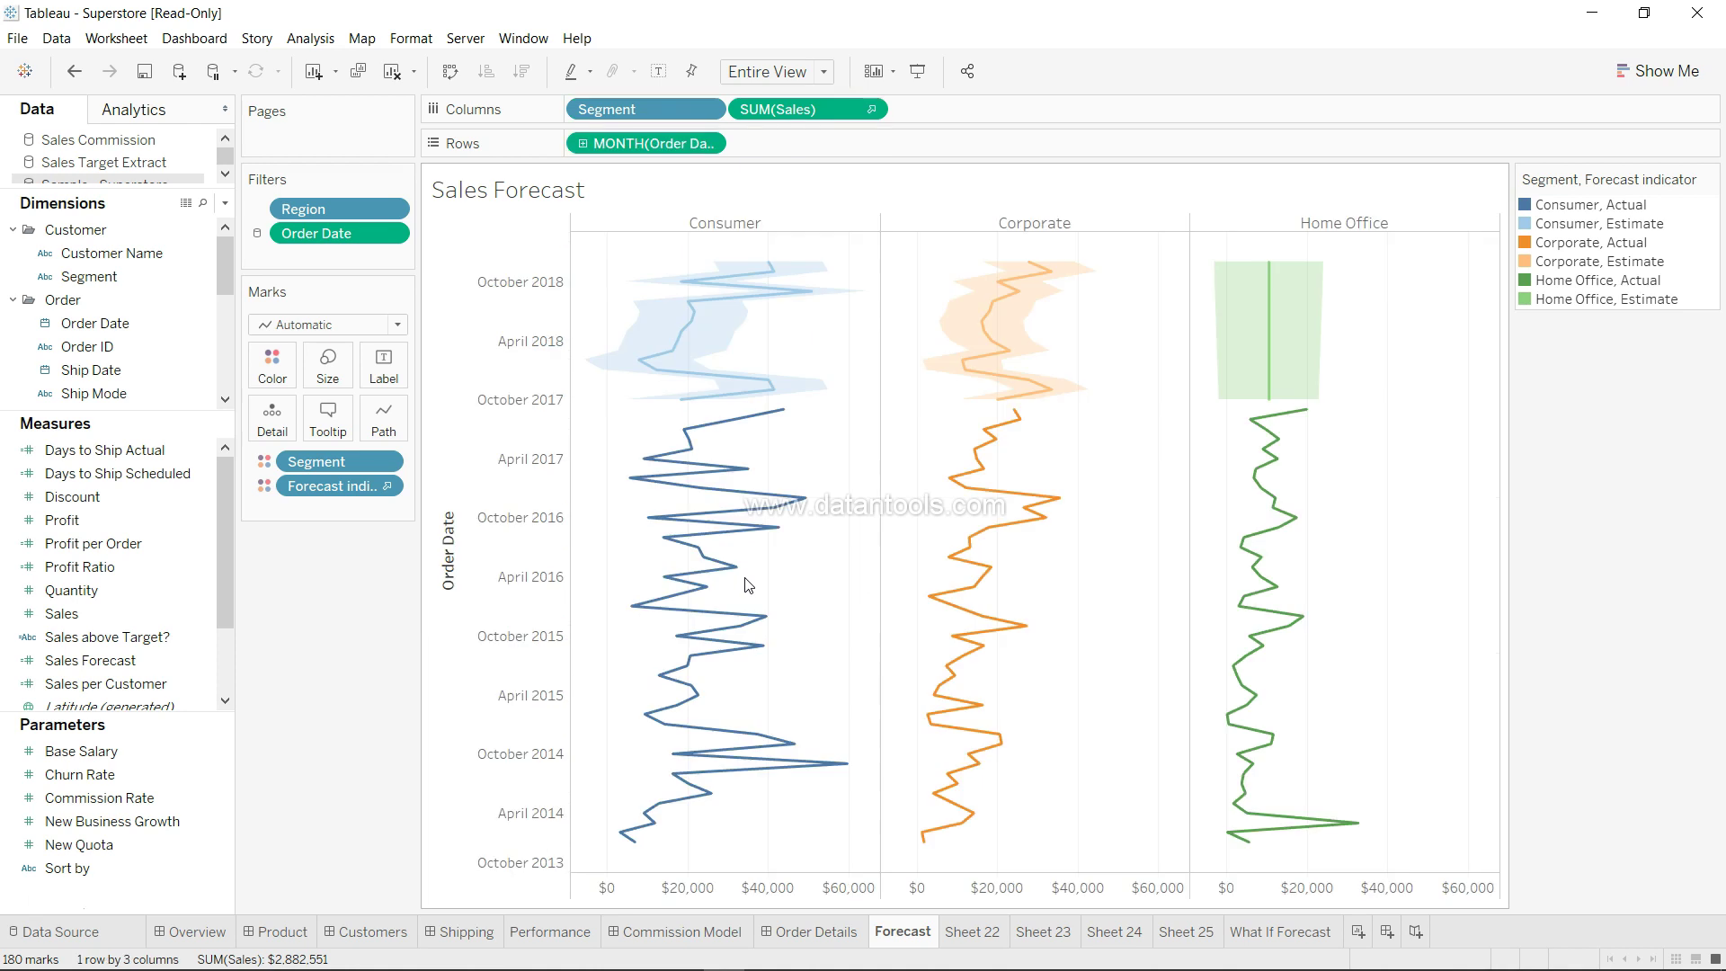
{"action": "key", "text": "ctrl+w"}
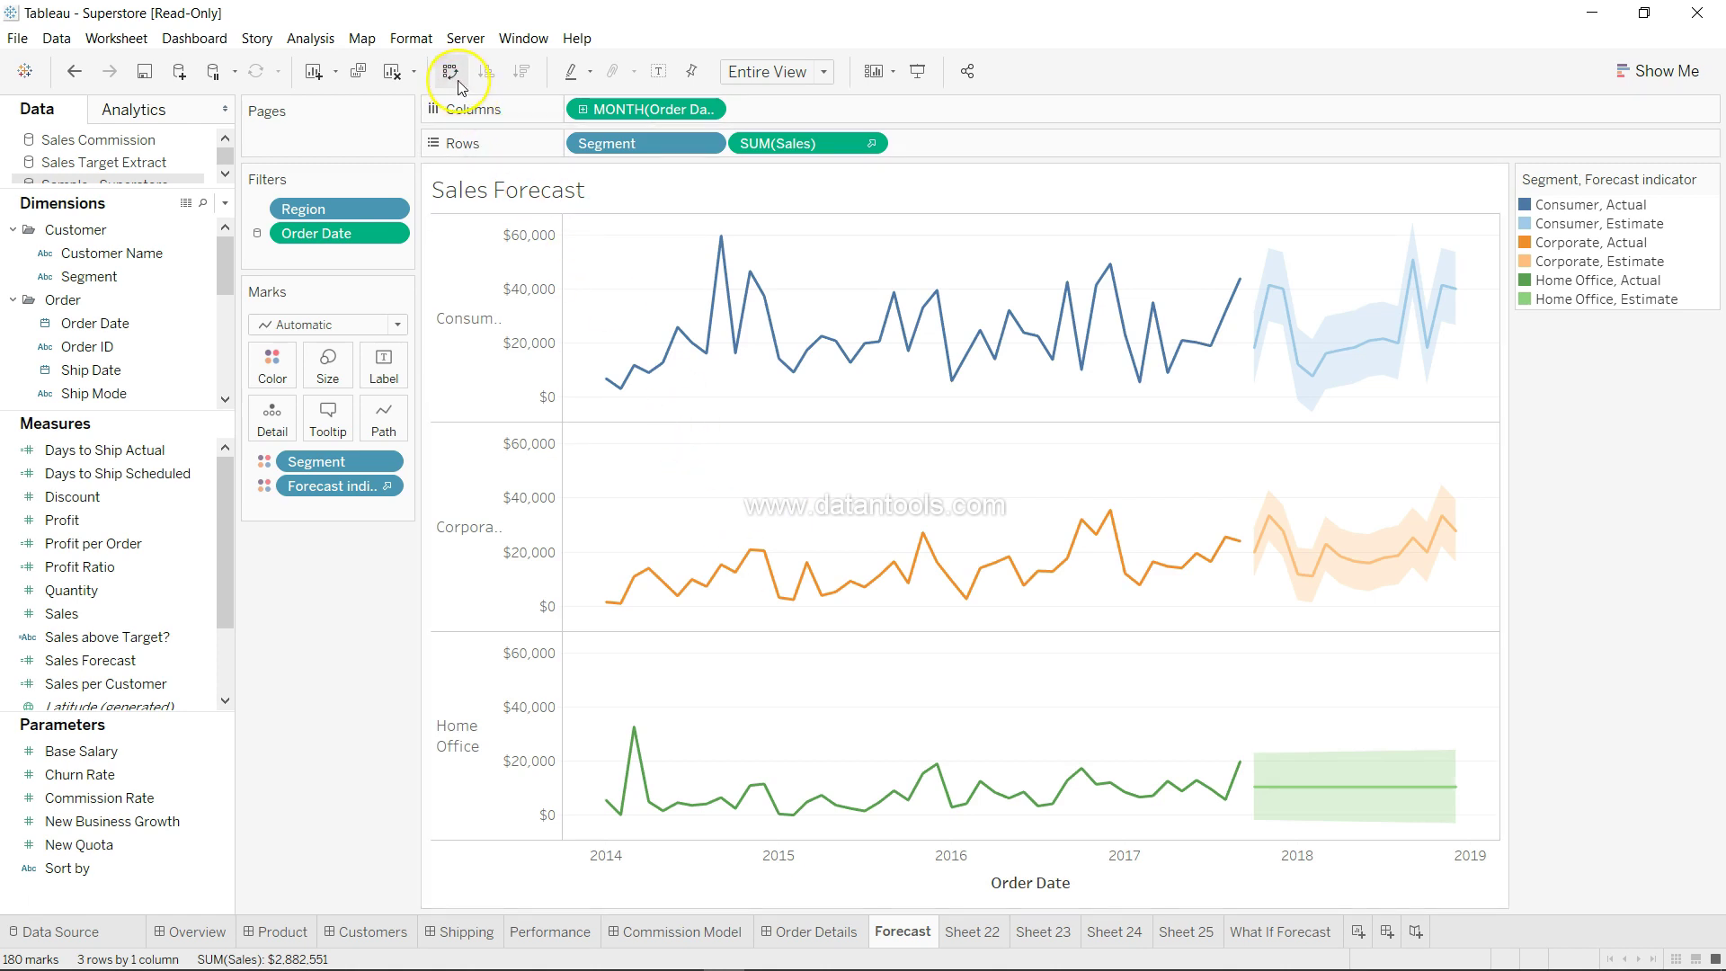
Search the data fields for "ra" and for "ro", and clear the search text
{"action": "mouse_move", "coordinate": [712, 363]}
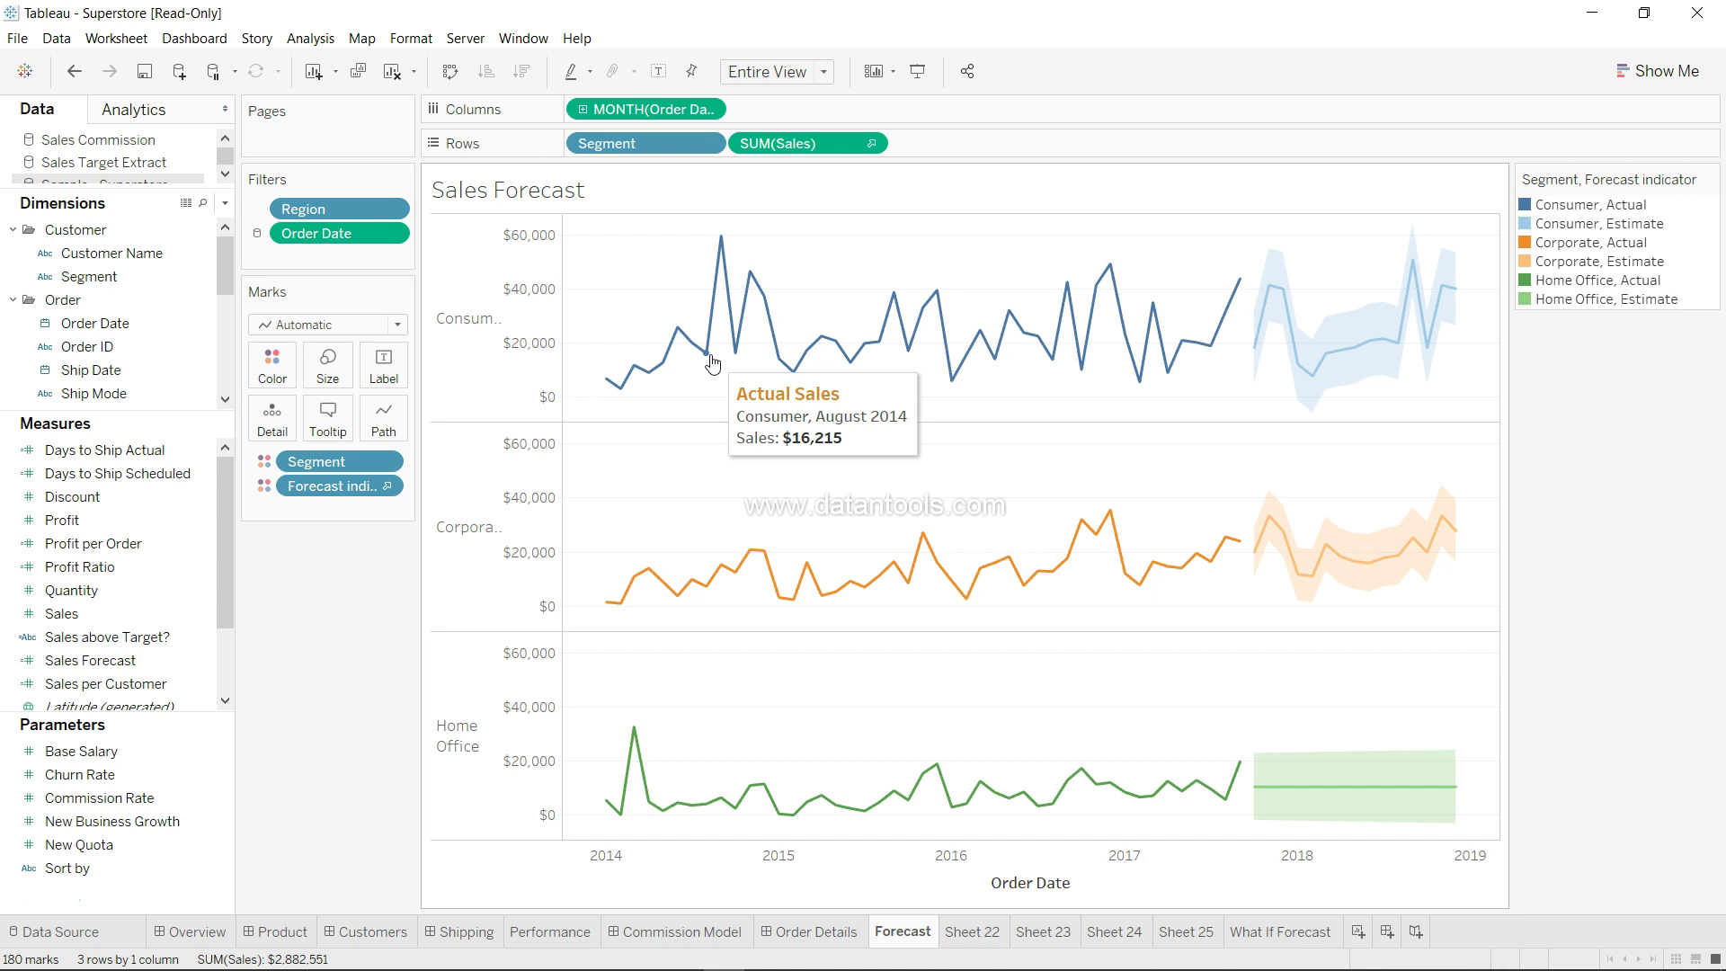
{"action": "key", "text": "alt"}
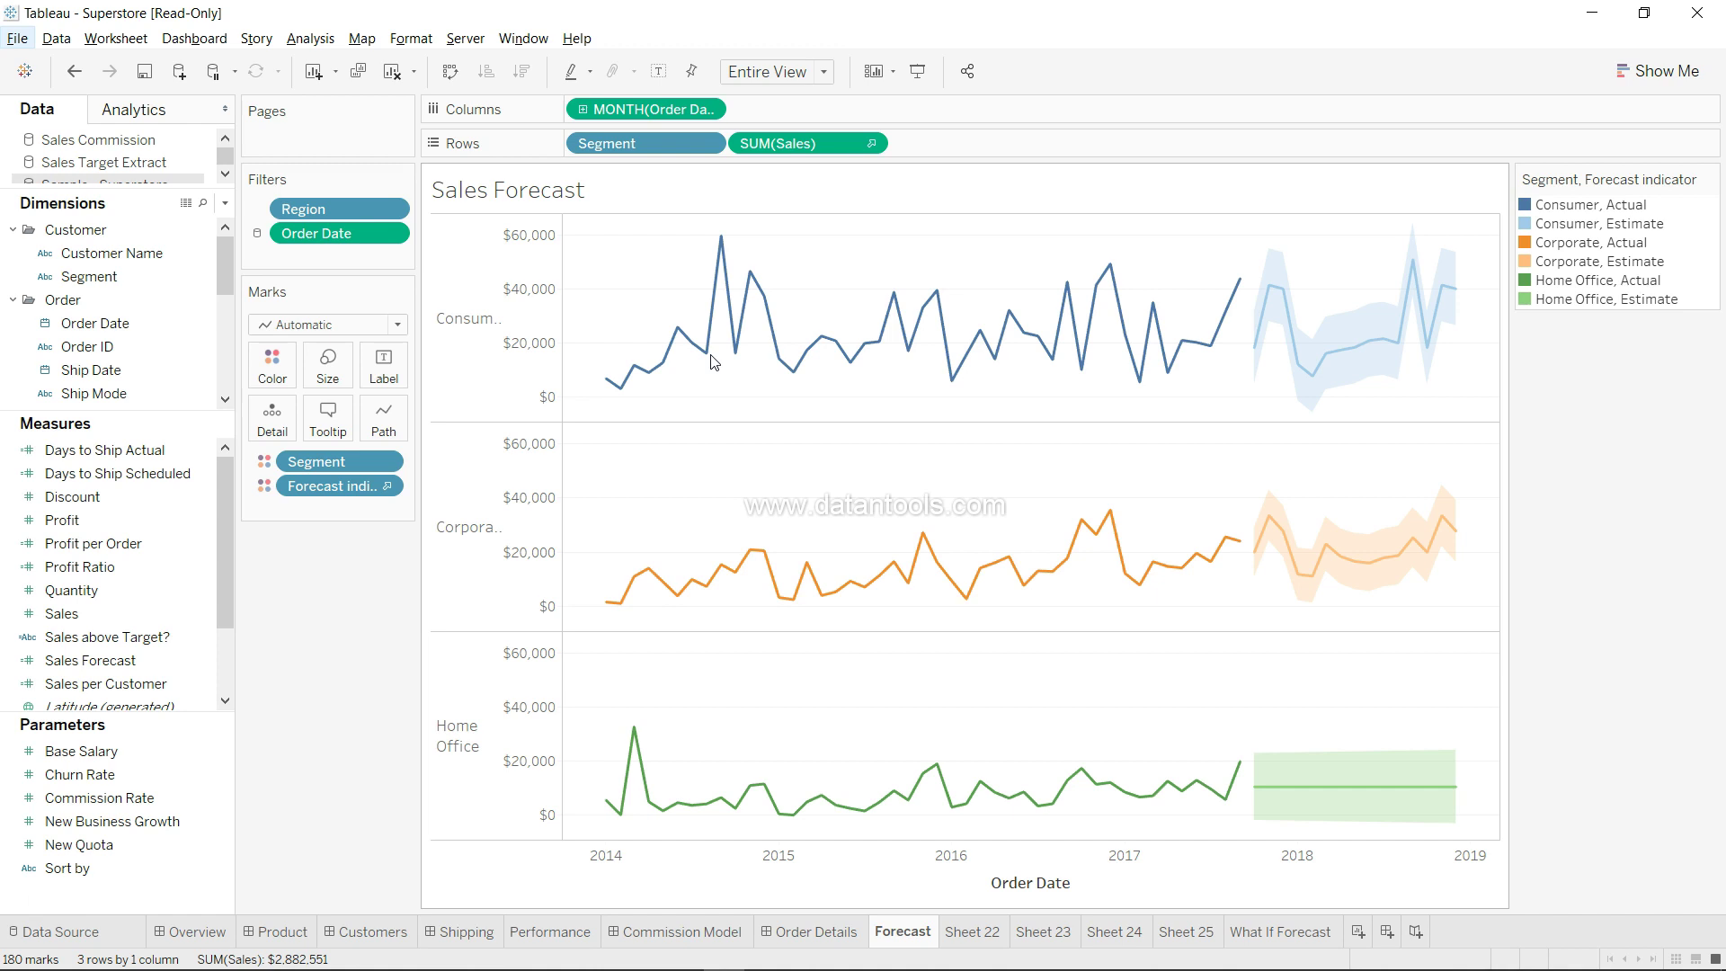
{"action": "key", "text": "ctrl+f"}
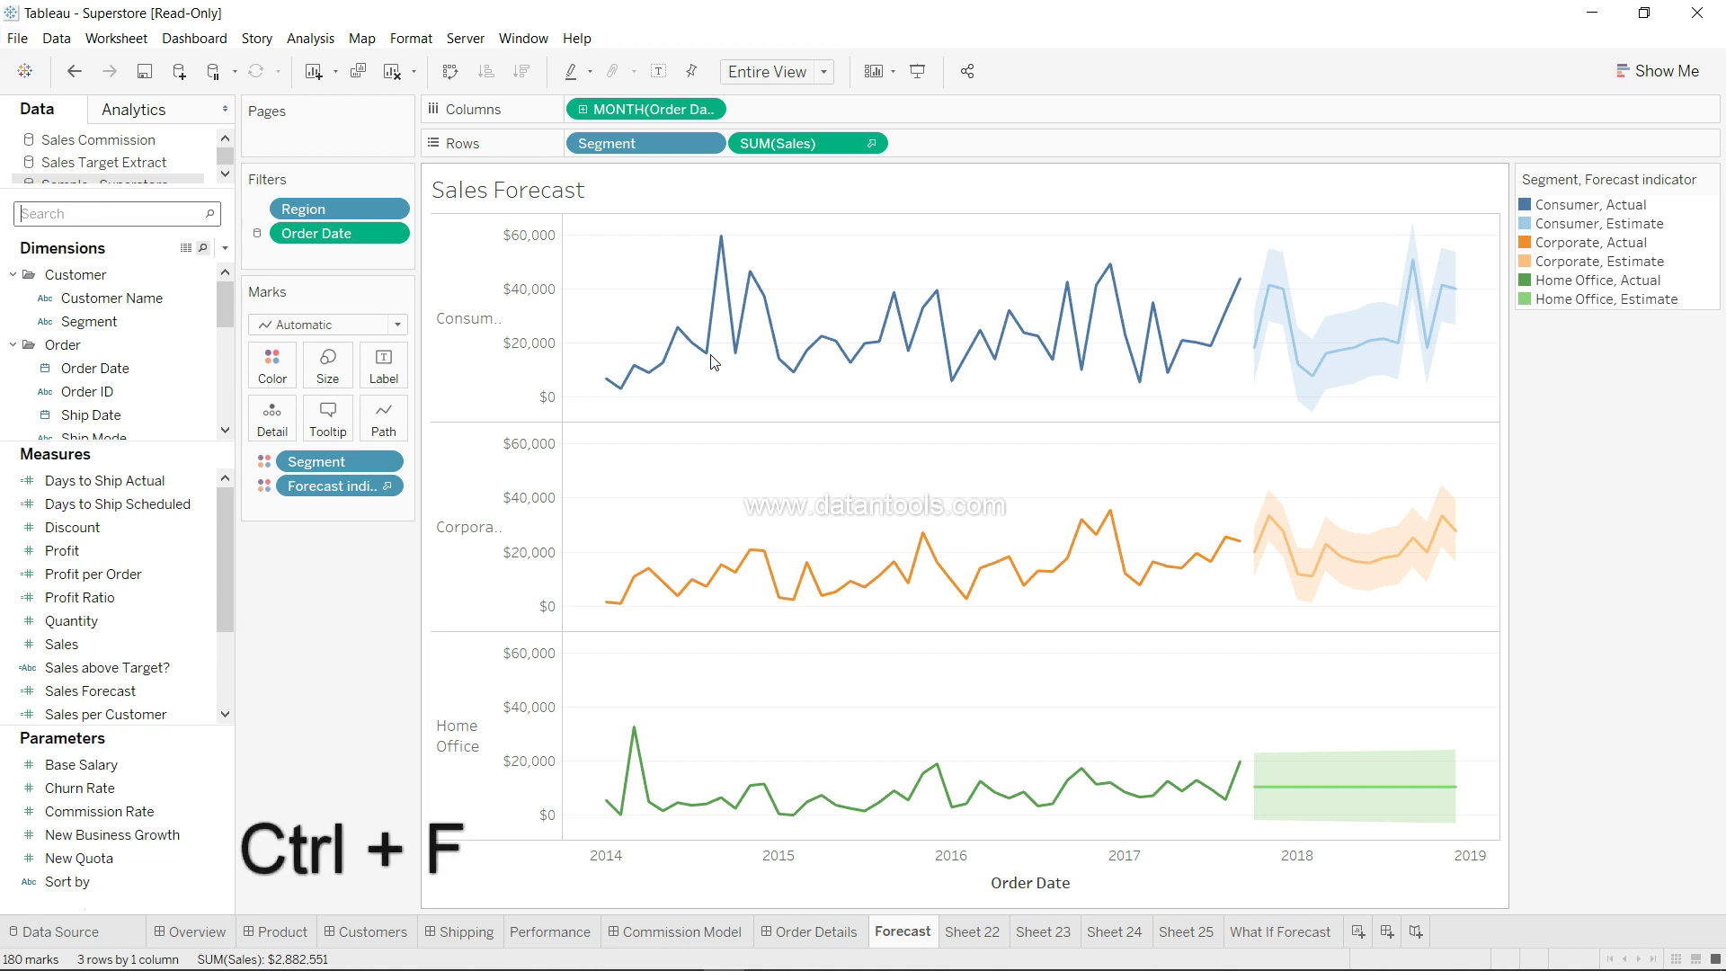
{"action": "left_click", "coordinate": [608, 244]}
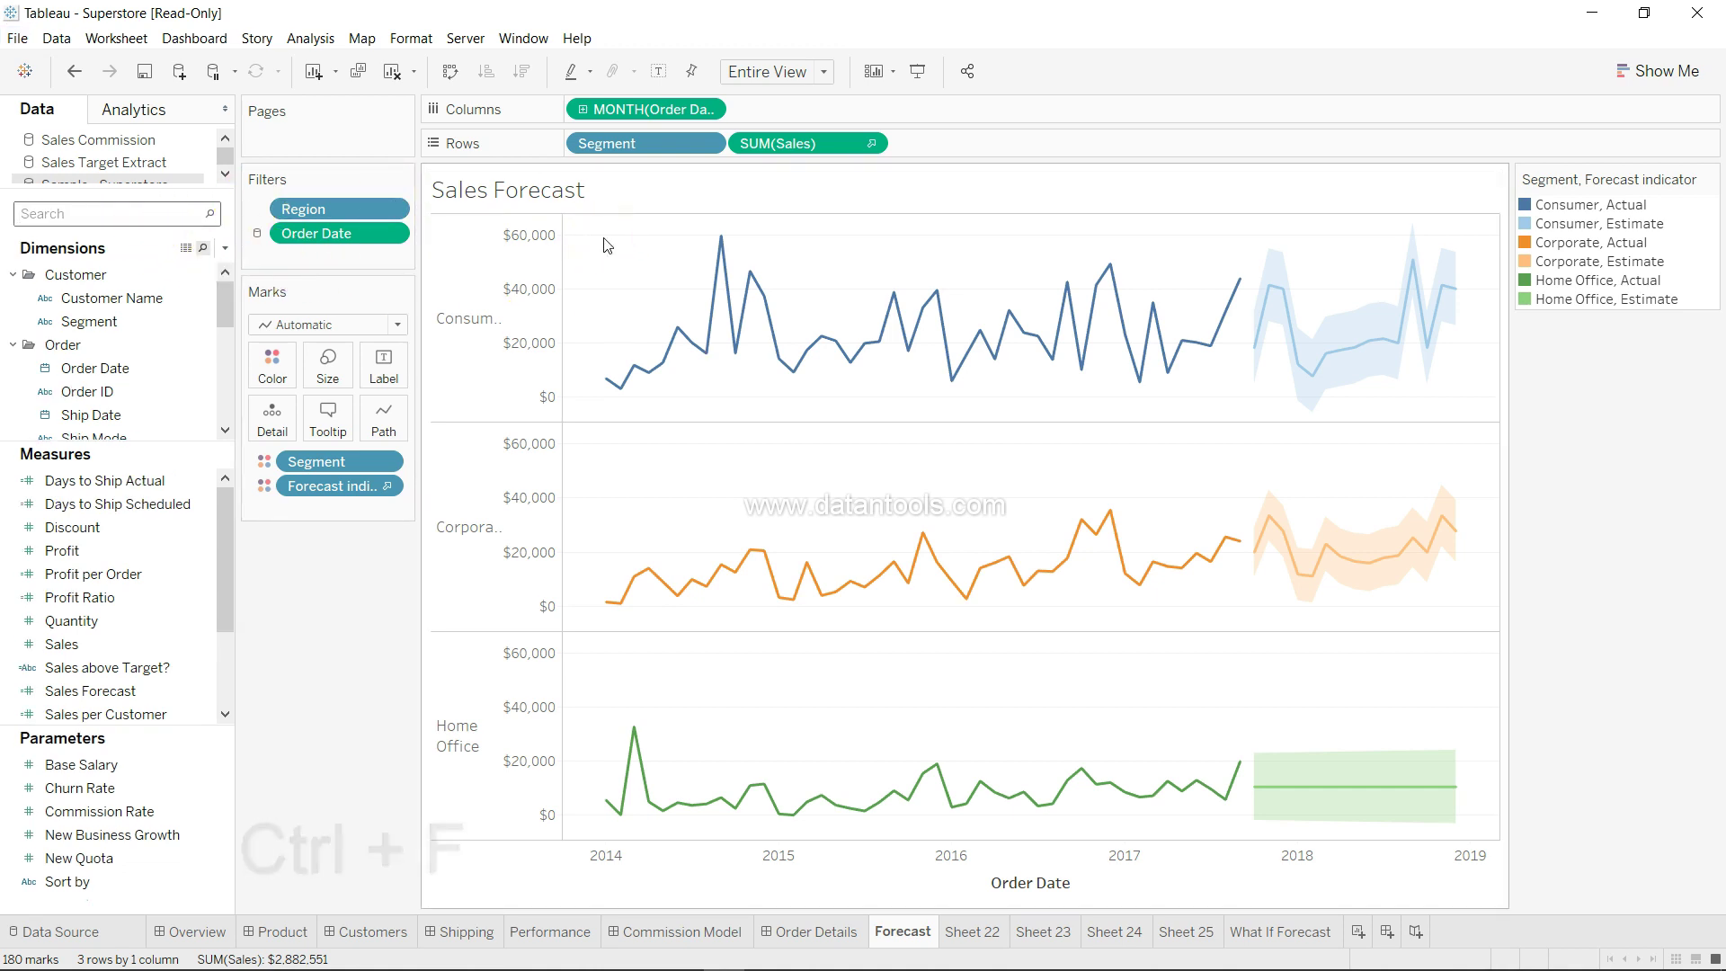
{"action": "type", "text": "r"}
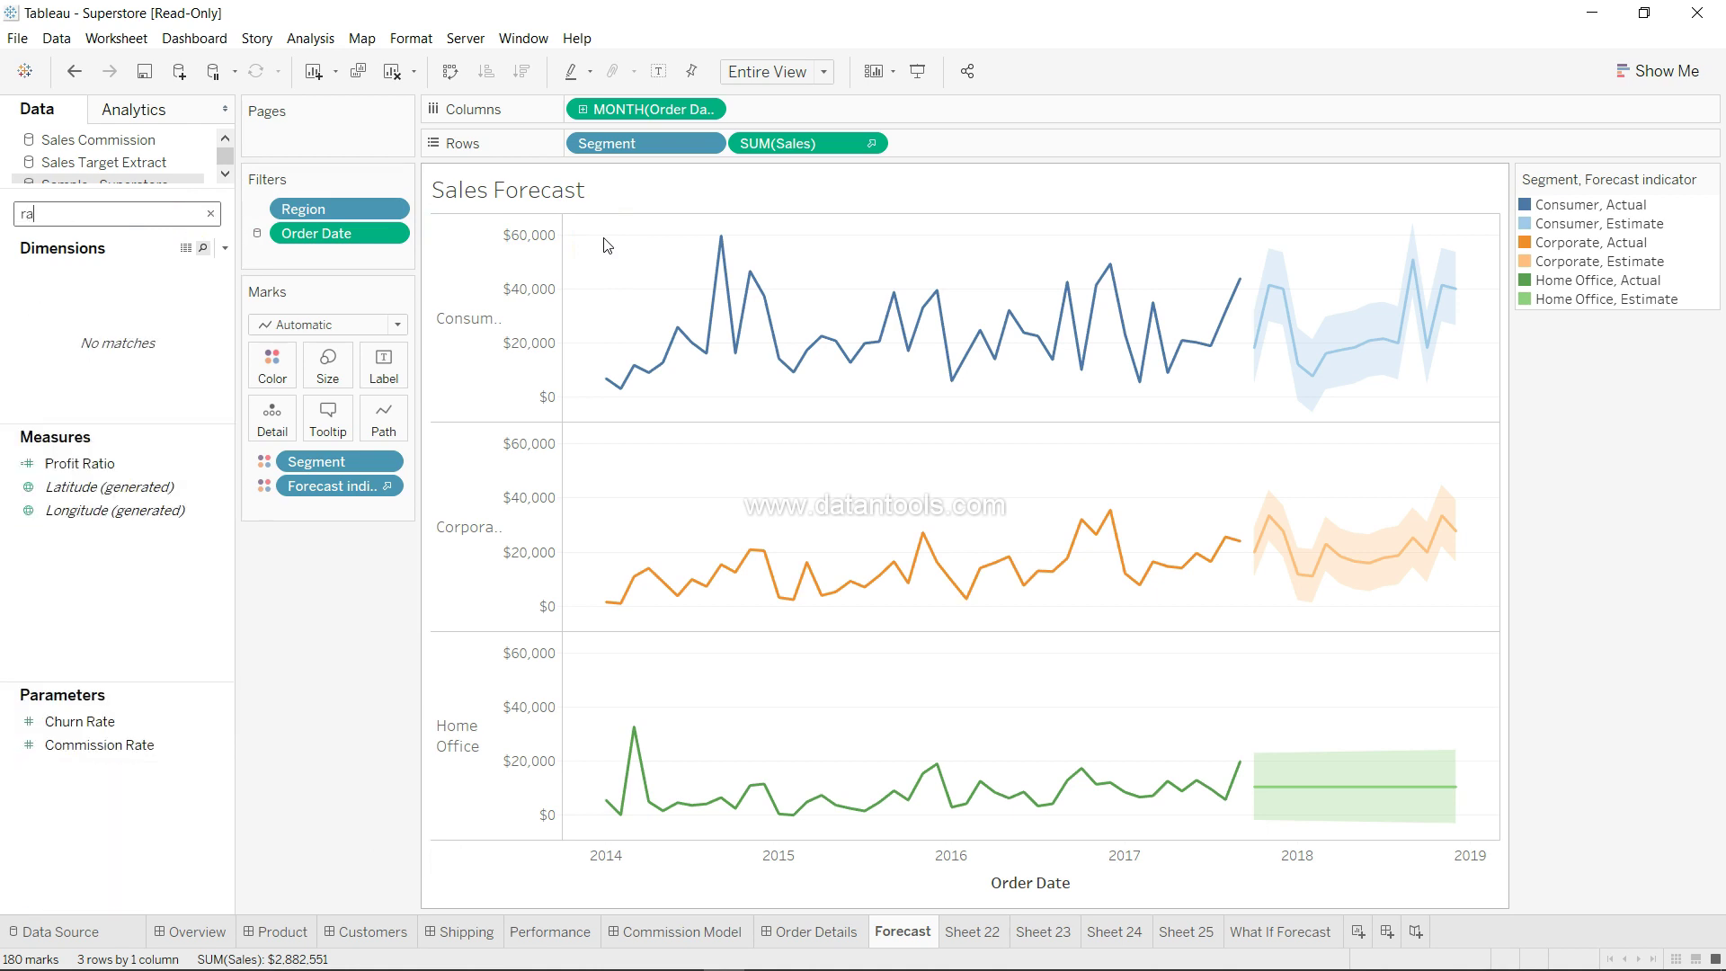
{"action": "left_click", "coordinate": [374, 495]}
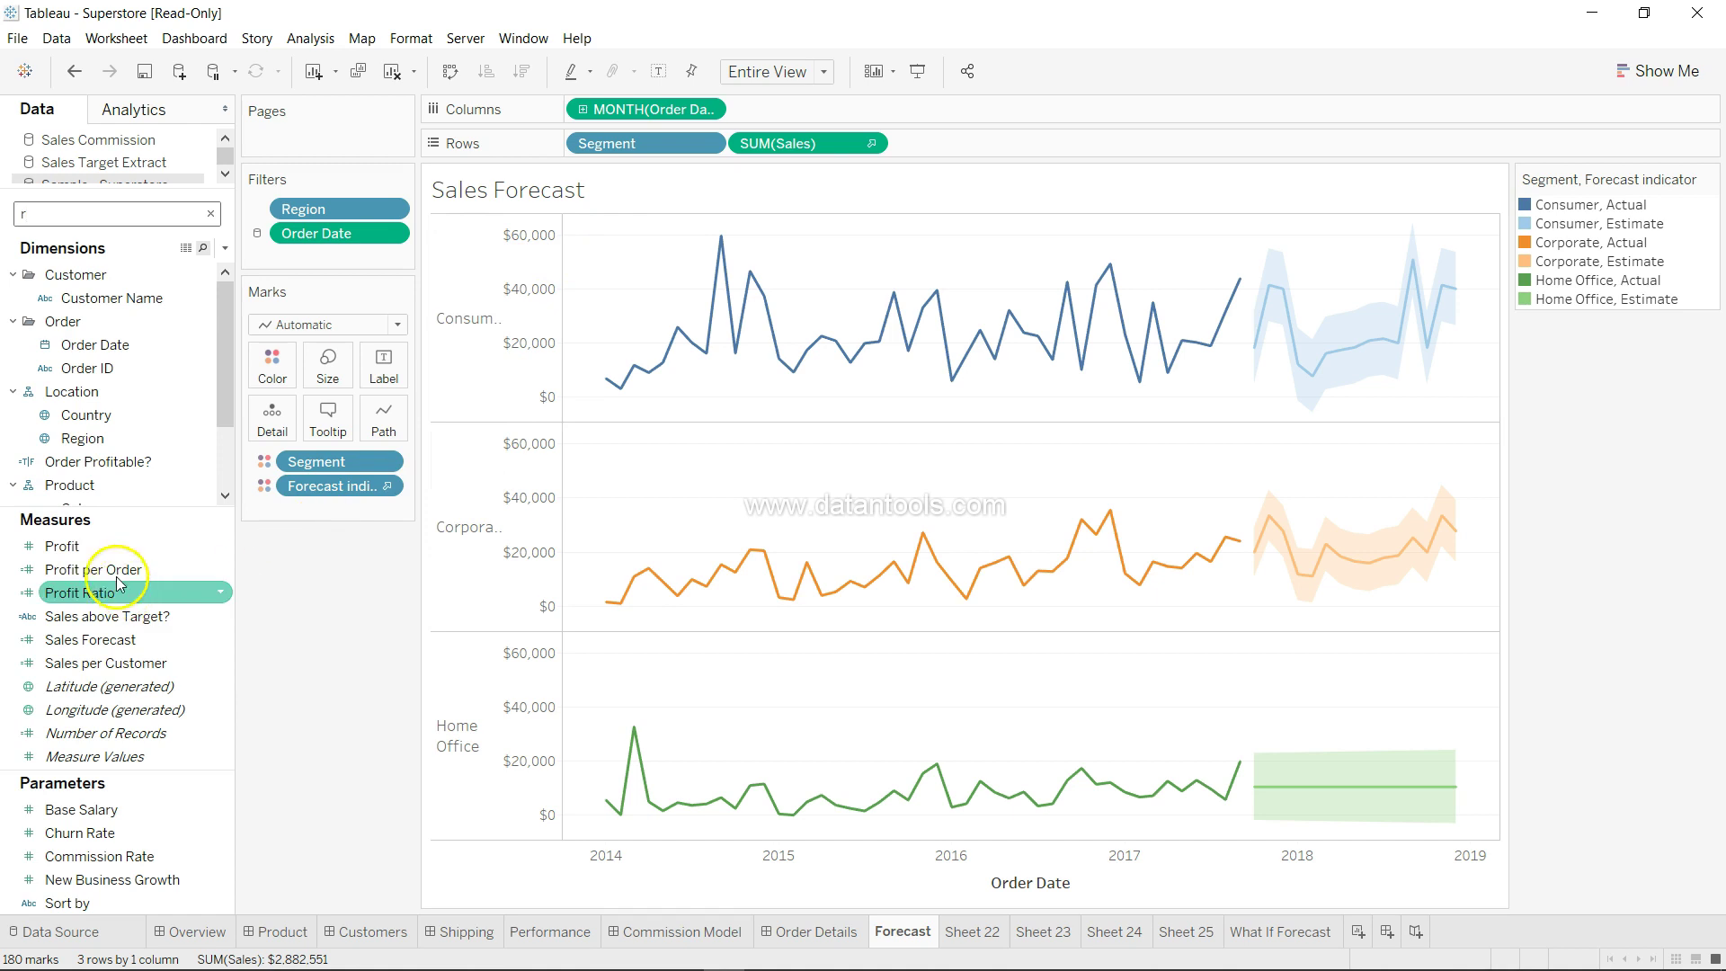
{"action": "type", "text": "o"}
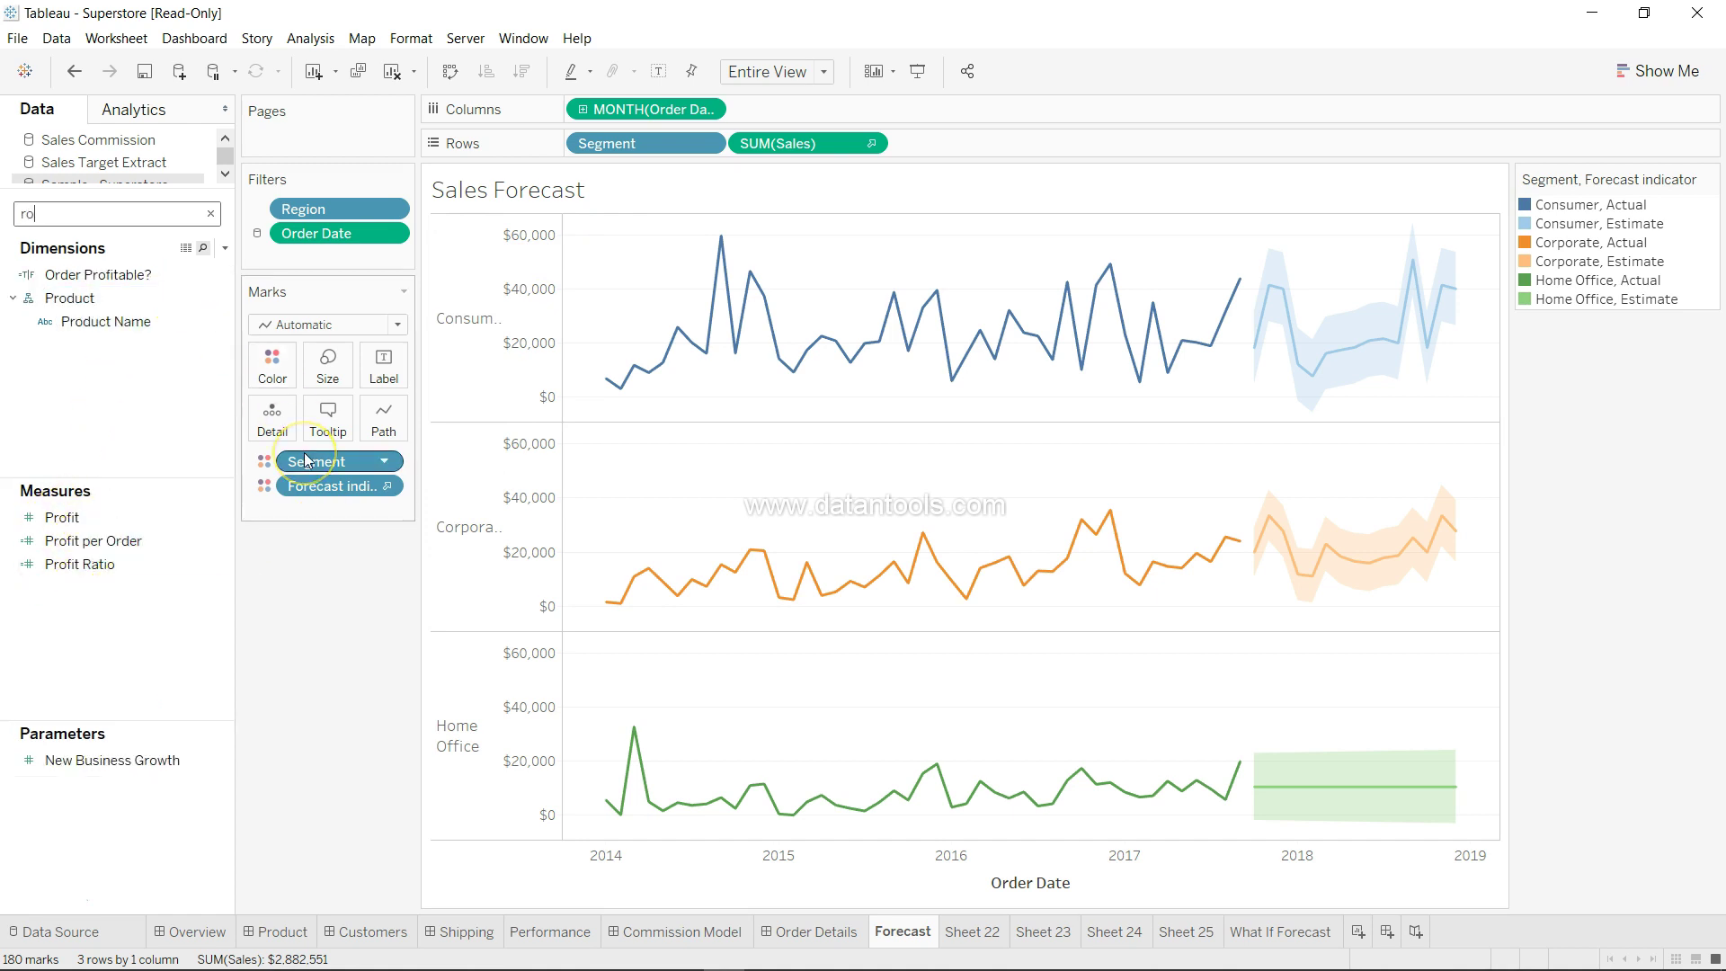
{"action": "left_click", "coordinate": [135, 241]}
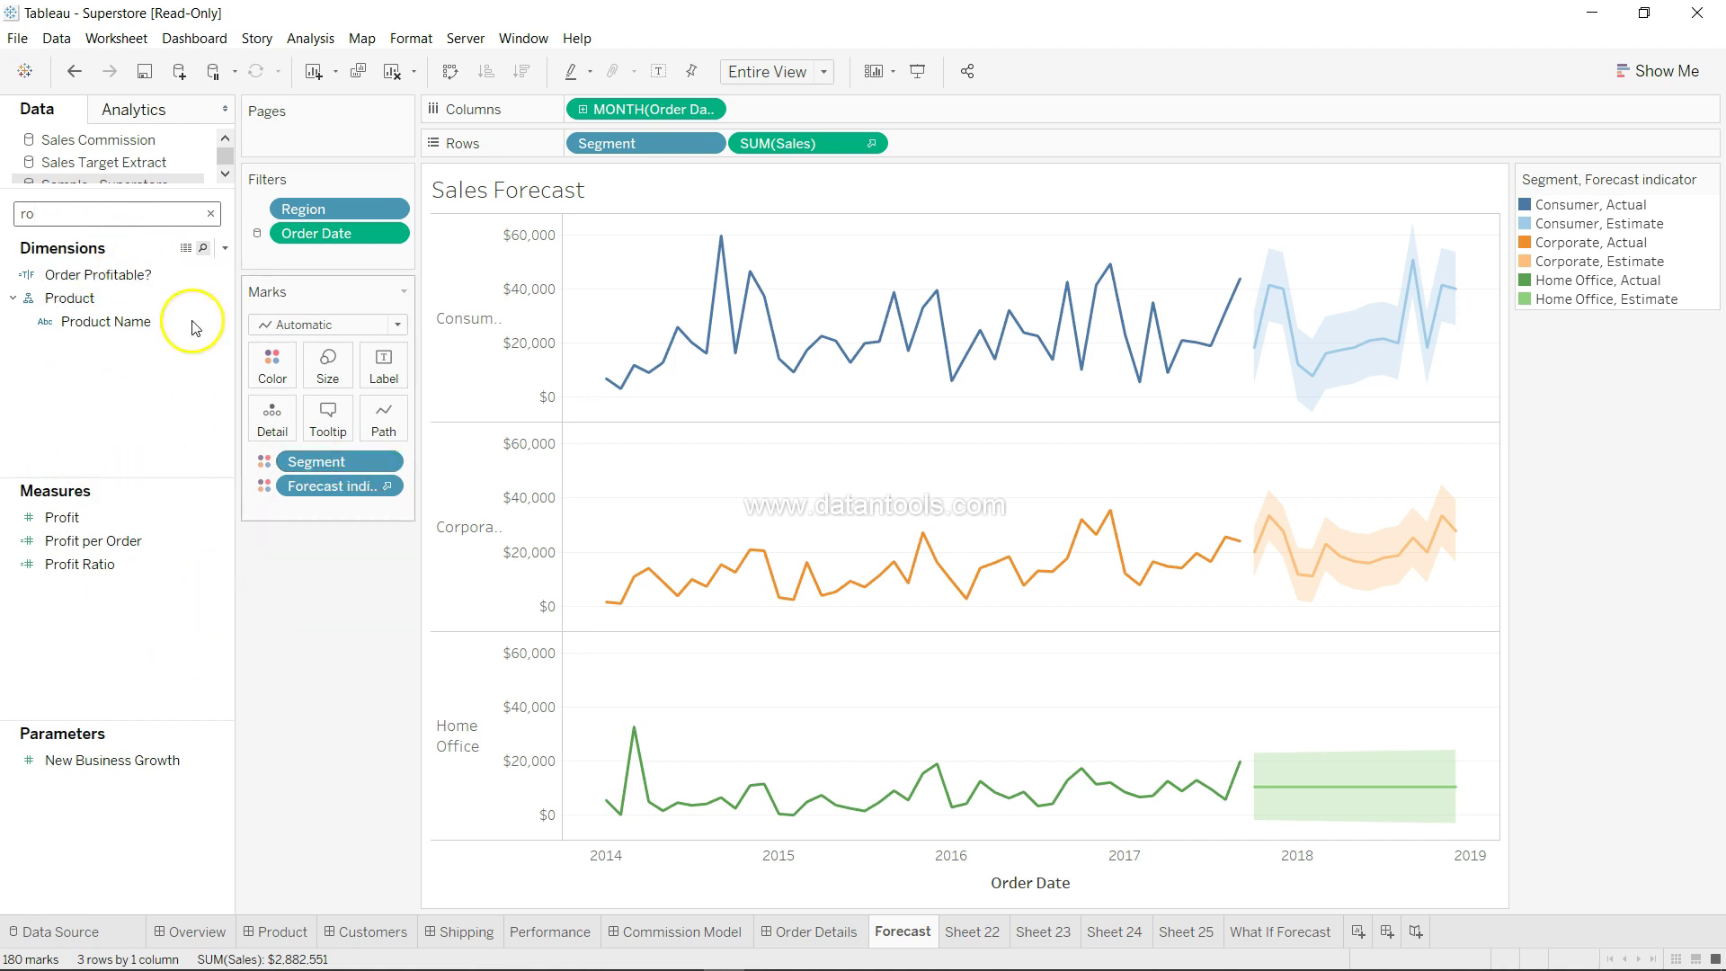
{"action": "left_click", "coordinate": [332, 669]}
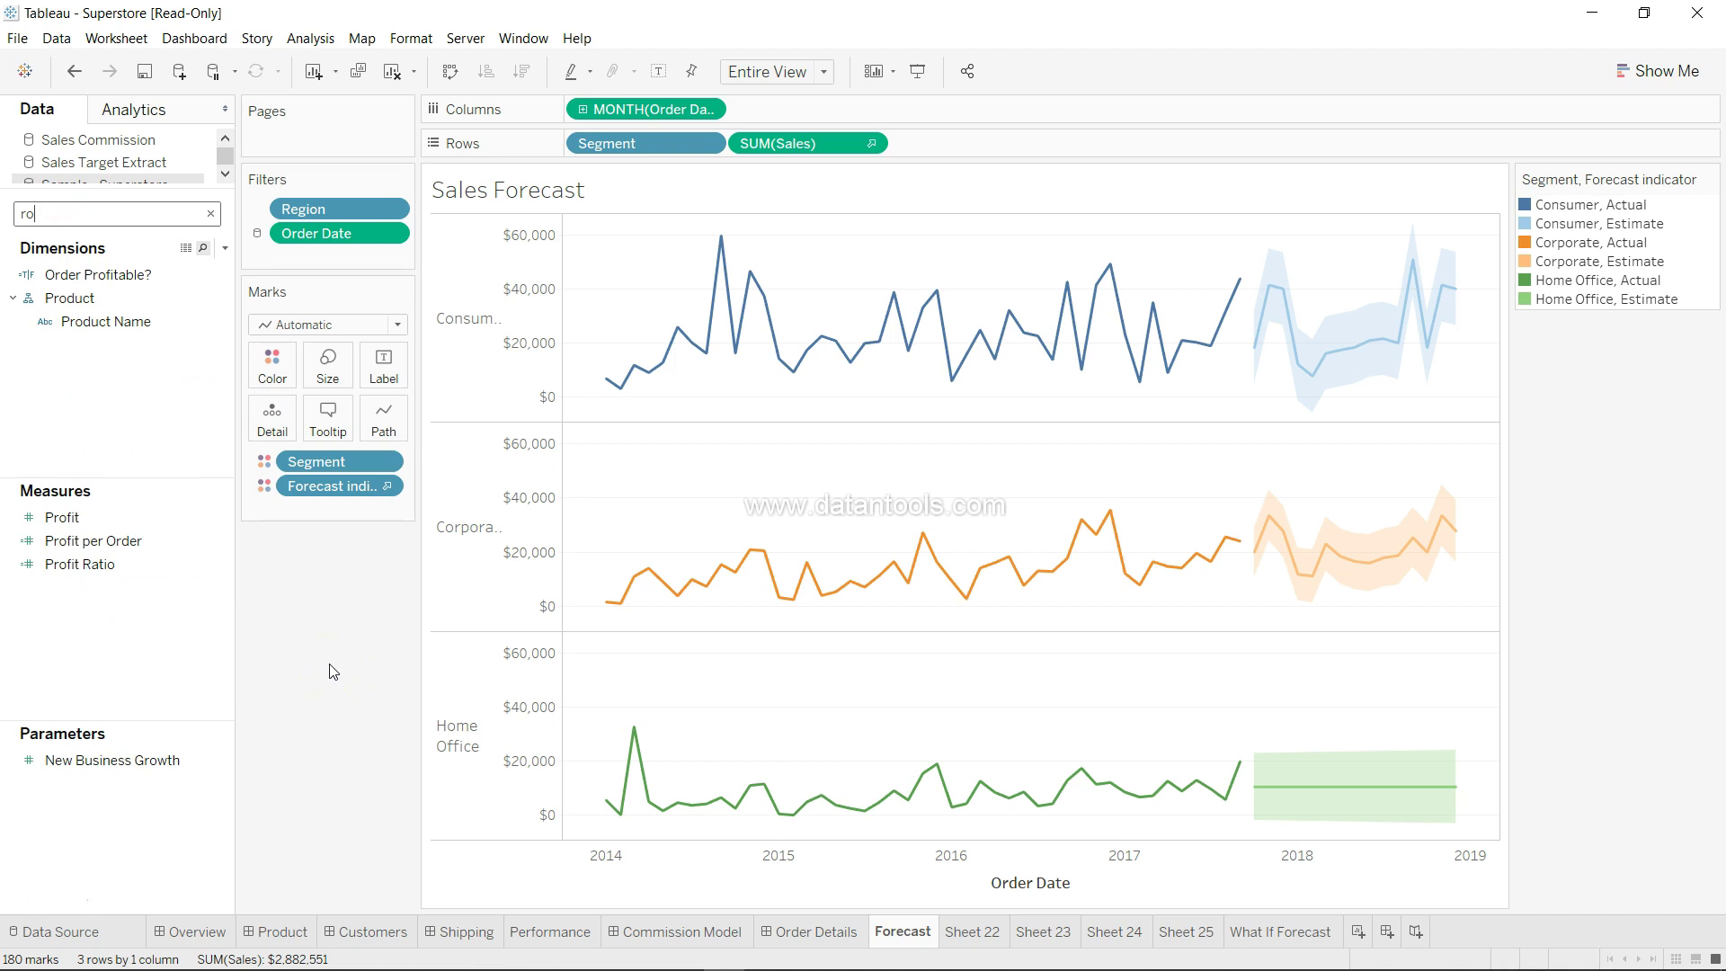
{"action": "key", "text": "BackSpace"}
{"action": "key", "text": "BackSpace"}
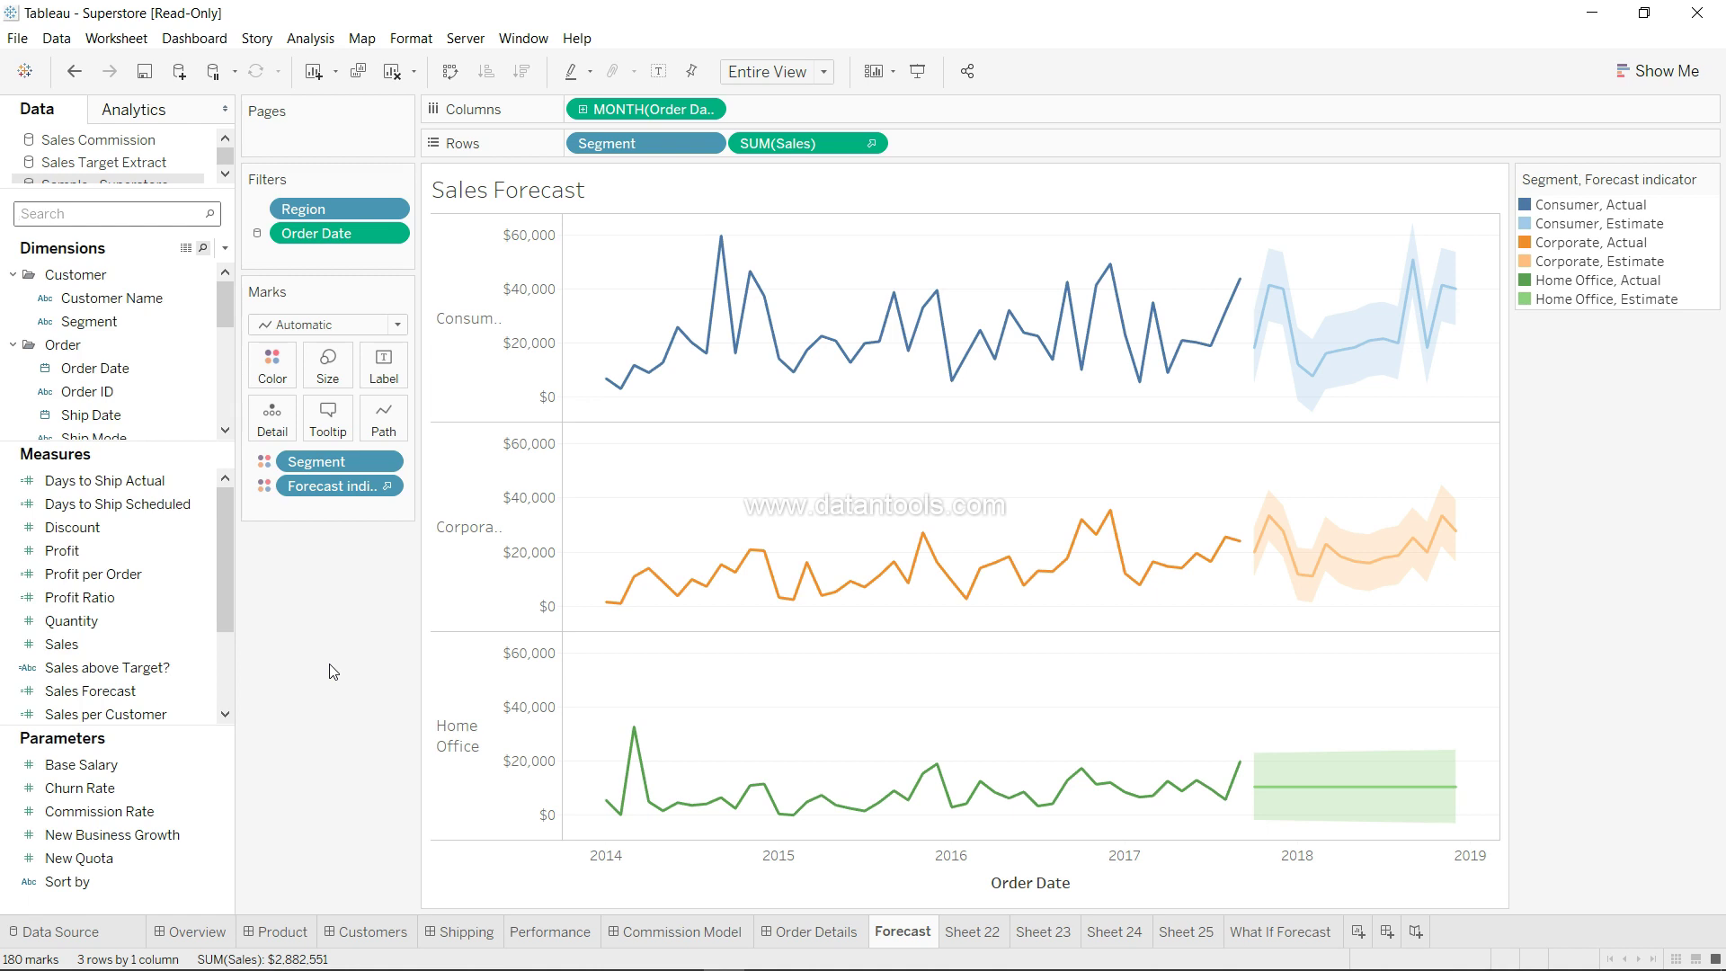
Open the description of the Forecast sheet, read its summary, marks and shelves, copy the text, and close the description
{"action": "left_click", "coordinate": [47, 216]}
{"action": "left_click", "coordinate": [479, 340]}
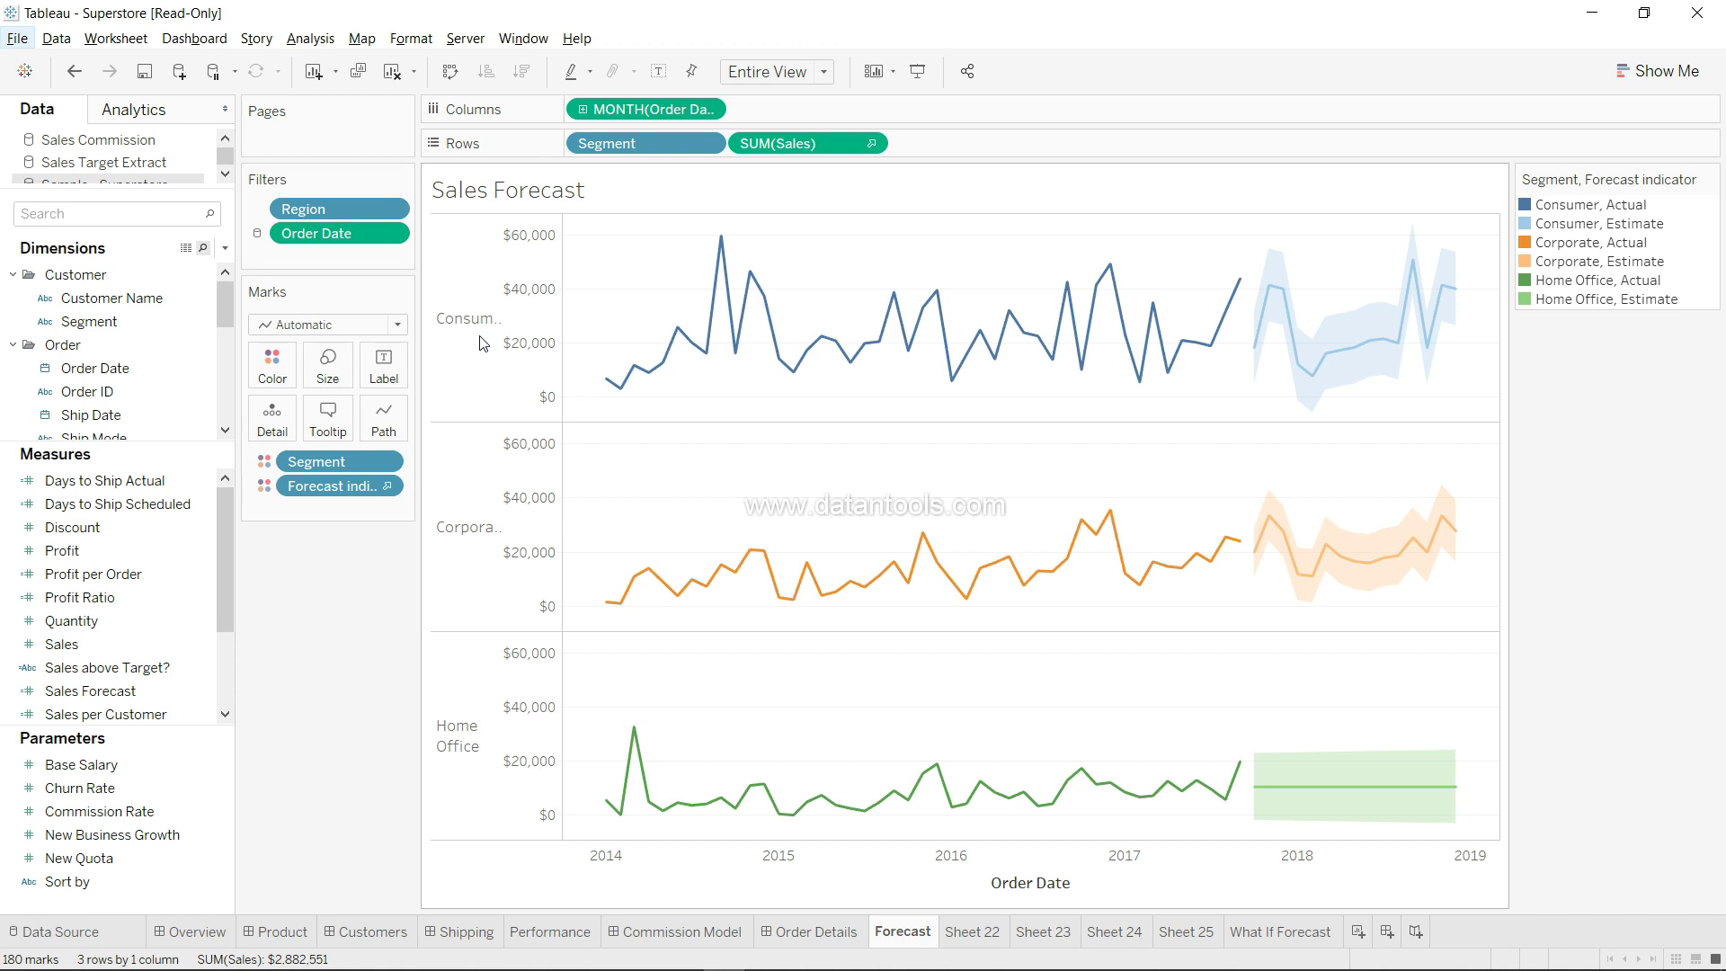
{"action": "key", "text": "ctrl+e"}
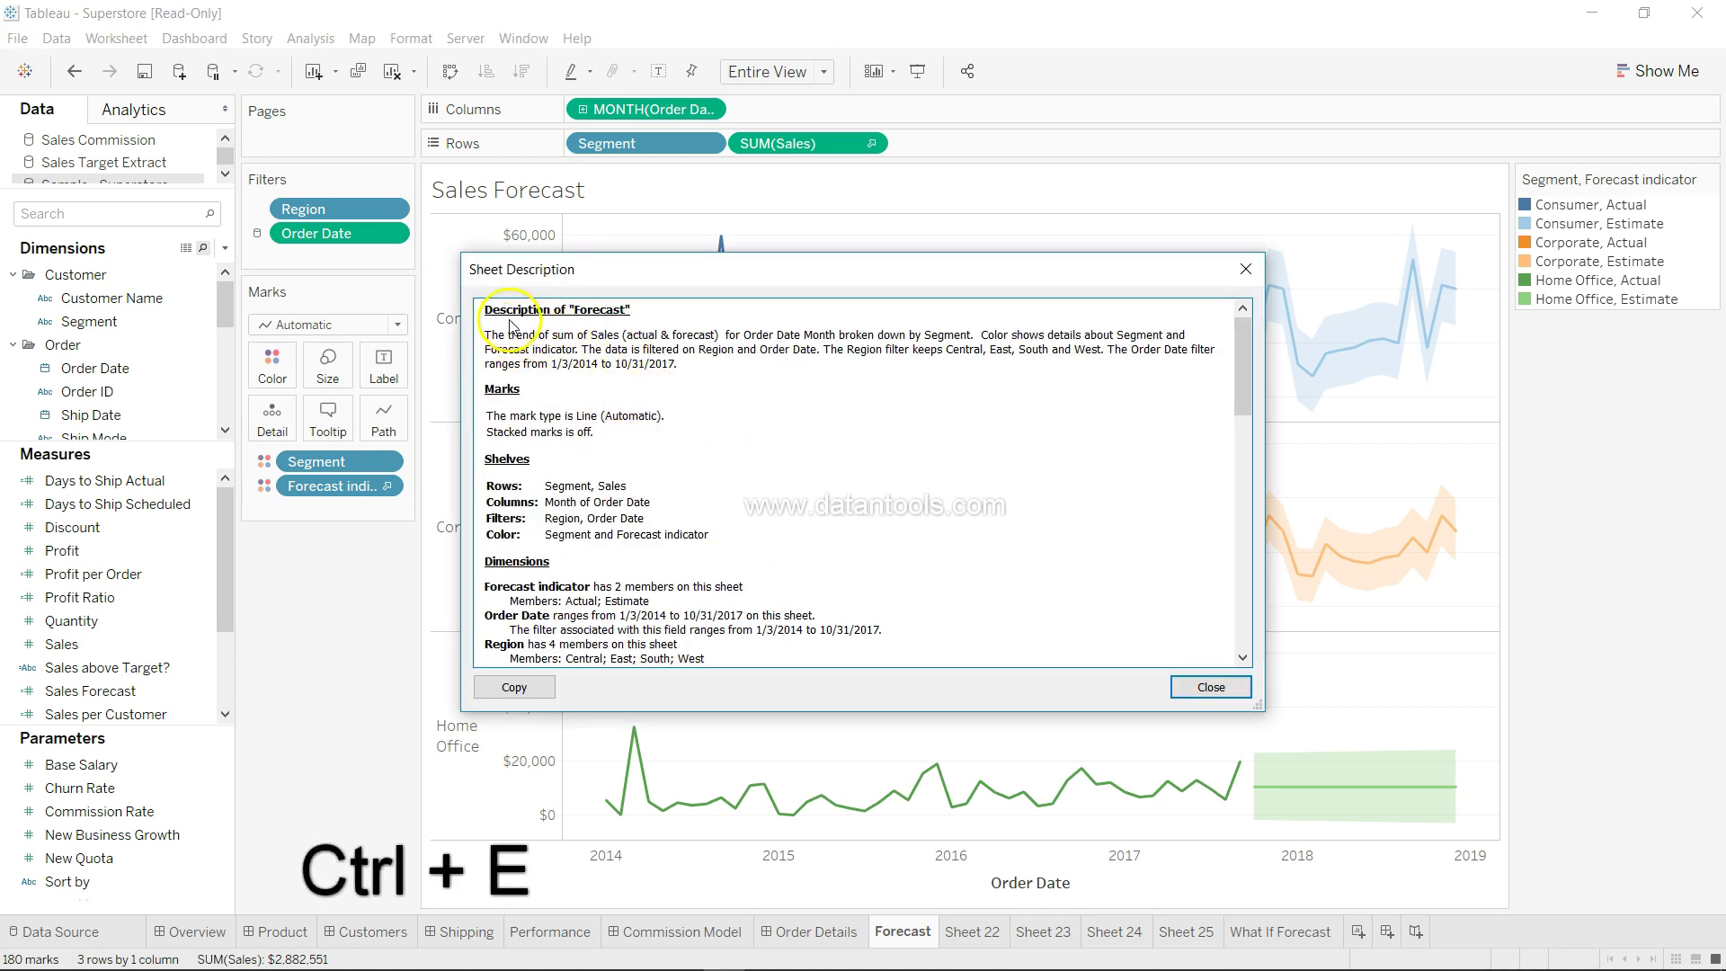
{"action": "left_click_drag", "start_coordinate": [504, 310], "coordinate": [584, 366]}
{"action": "left_click", "coordinate": [585, 367]}
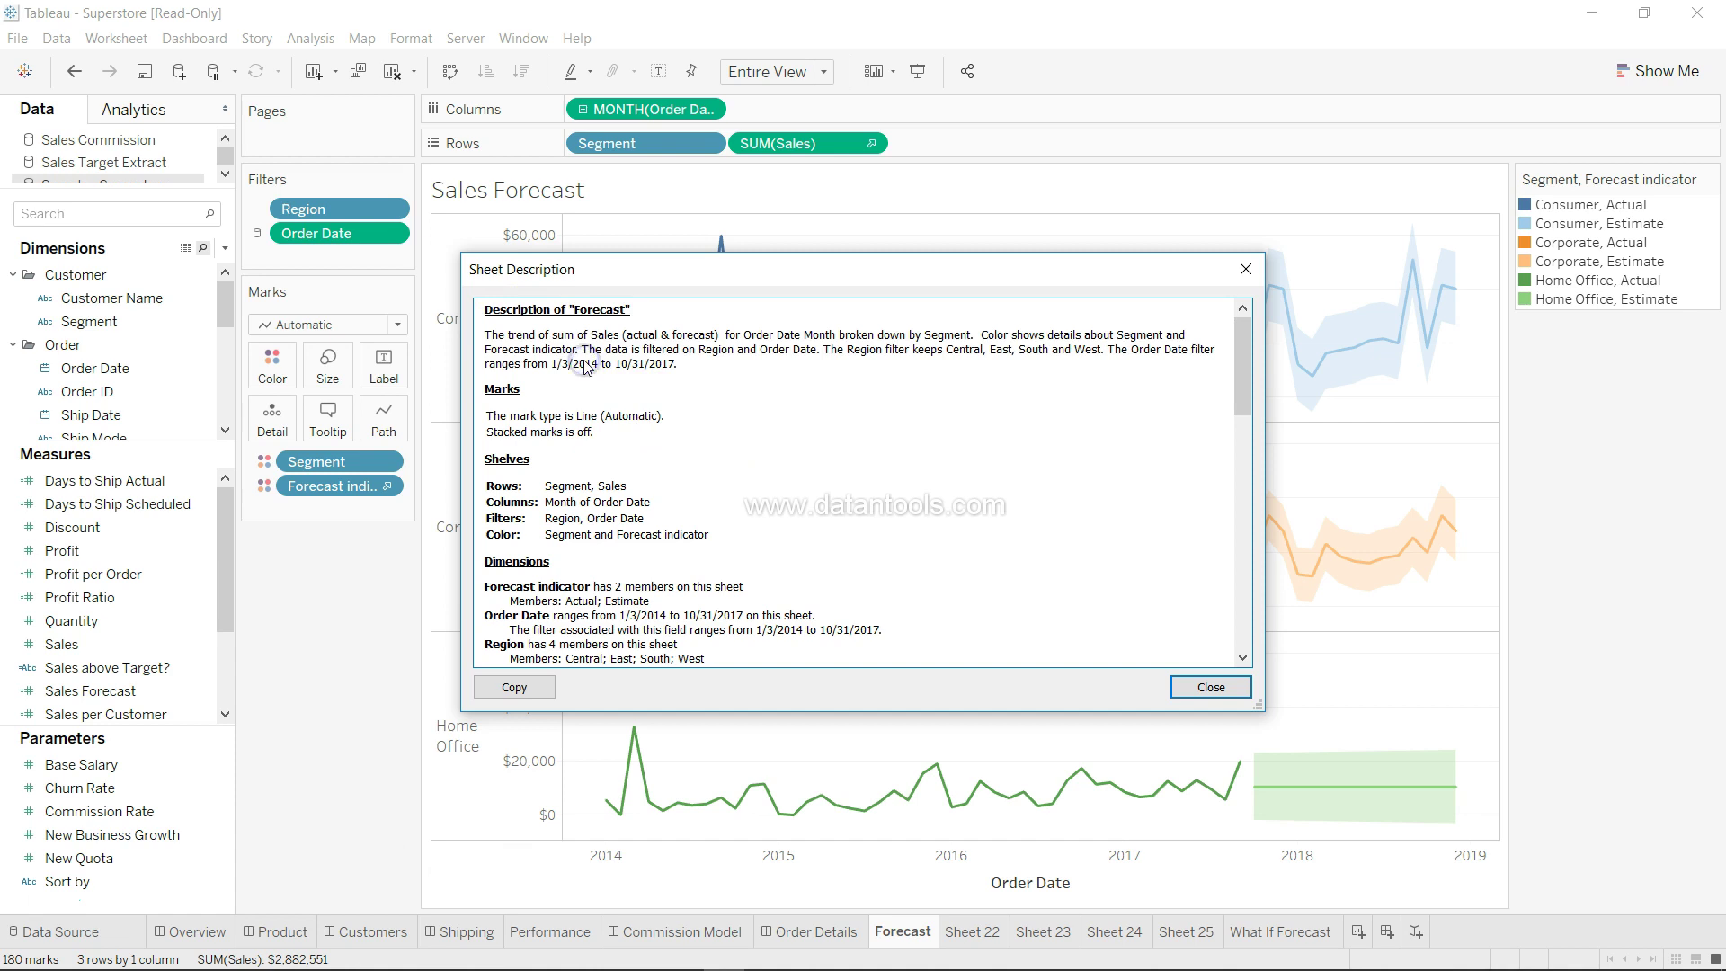
{"action": "left_click", "coordinate": [574, 388]}
{"action": "left_click", "coordinate": [551, 349]}
{"action": "left_click", "coordinate": [627, 411]}
{"action": "left_click", "coordinate": [514, 691]}
{"action": "left_click", "coordinate": [1246, 269]}
{"action": "key", "text": "alt"}
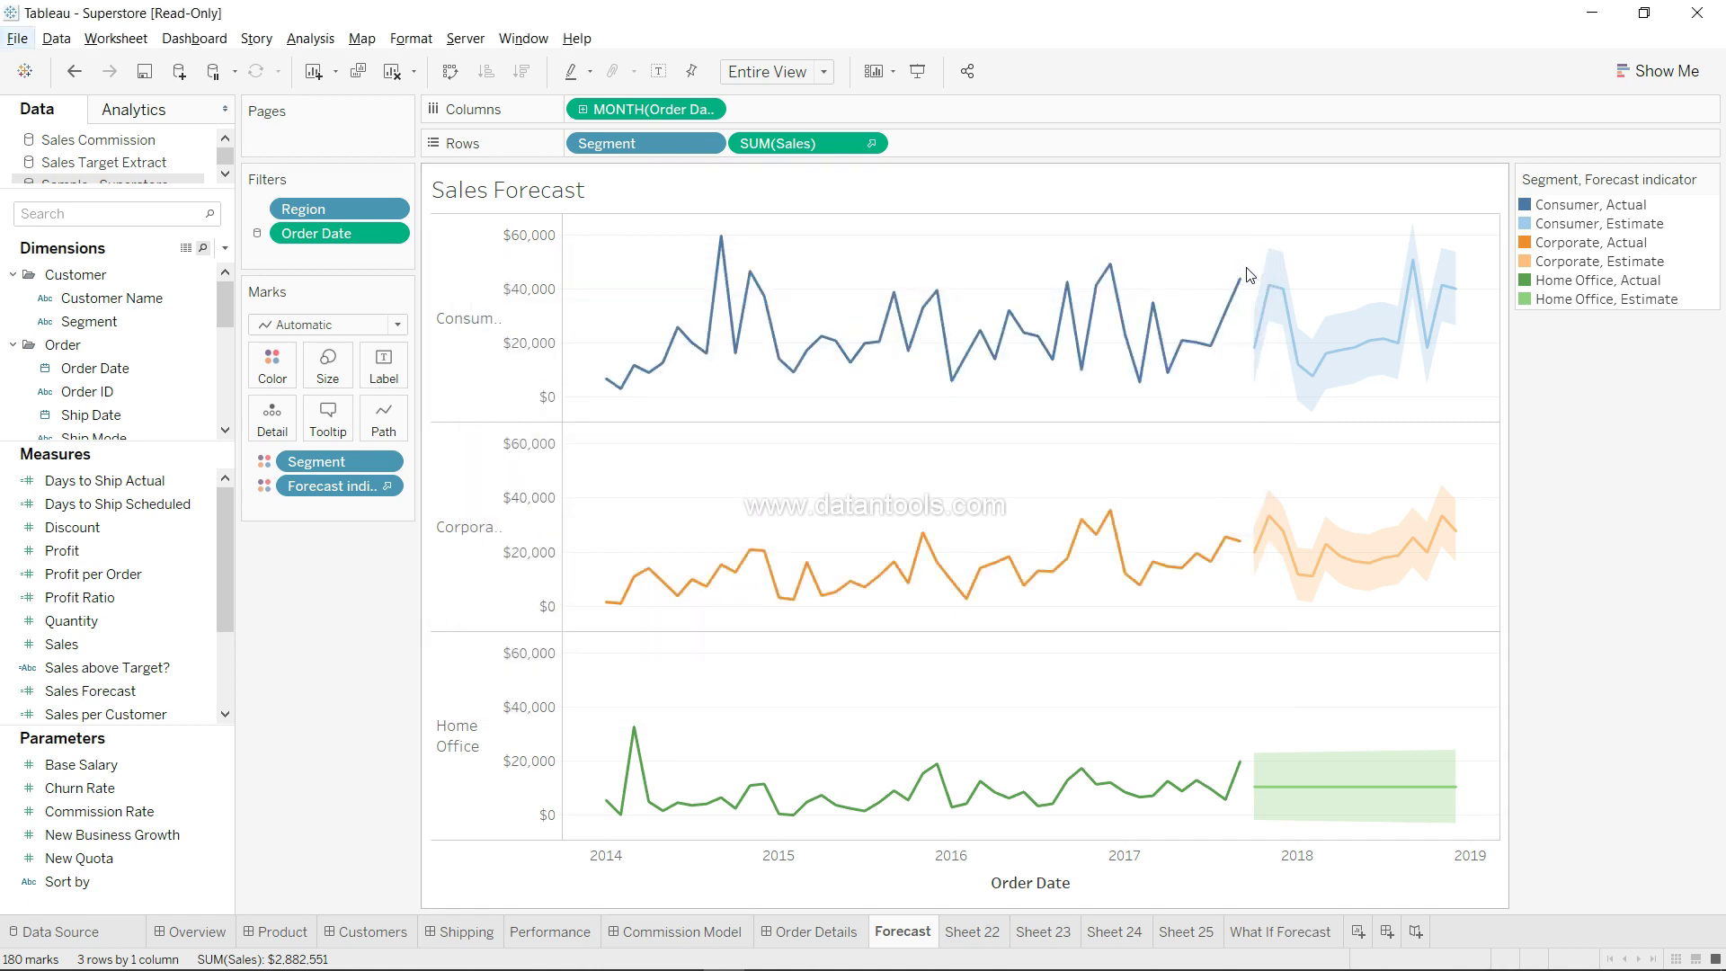
Open Show Me for the Forecast sheet, check the histogram chart's field requirements, and close it again
{"action": "mouse_move", "coordinate": [1295, 323]}
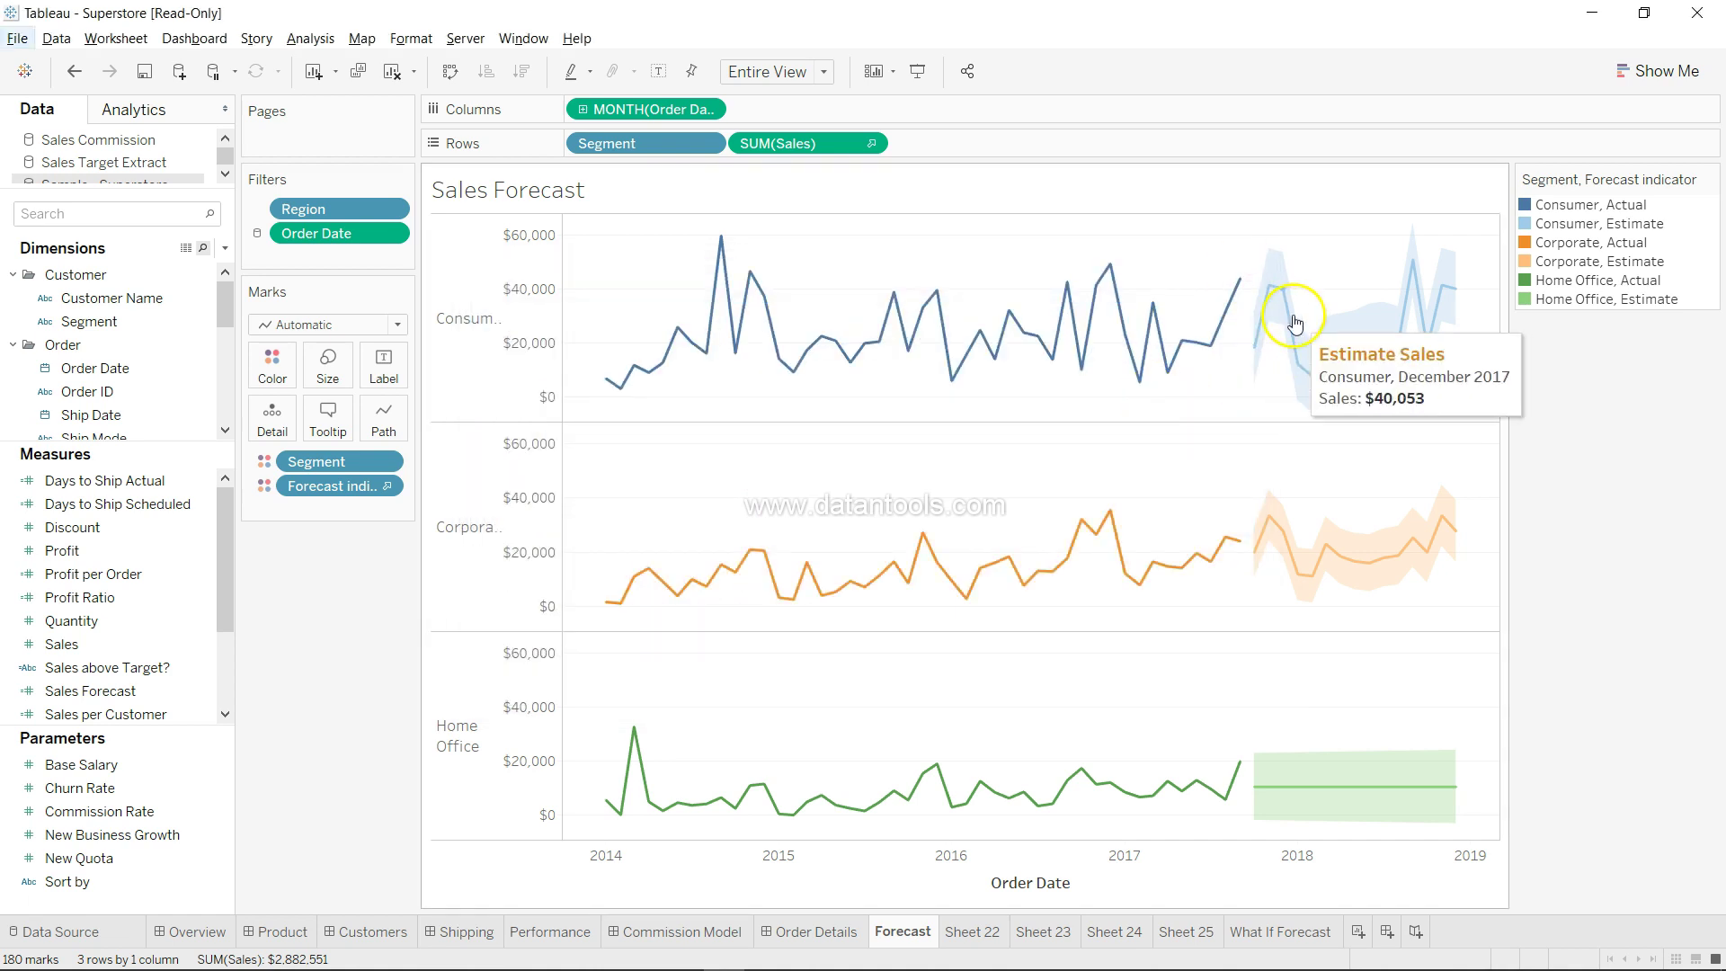
{"action": "left_click", "coordinate": [1672, 74]}
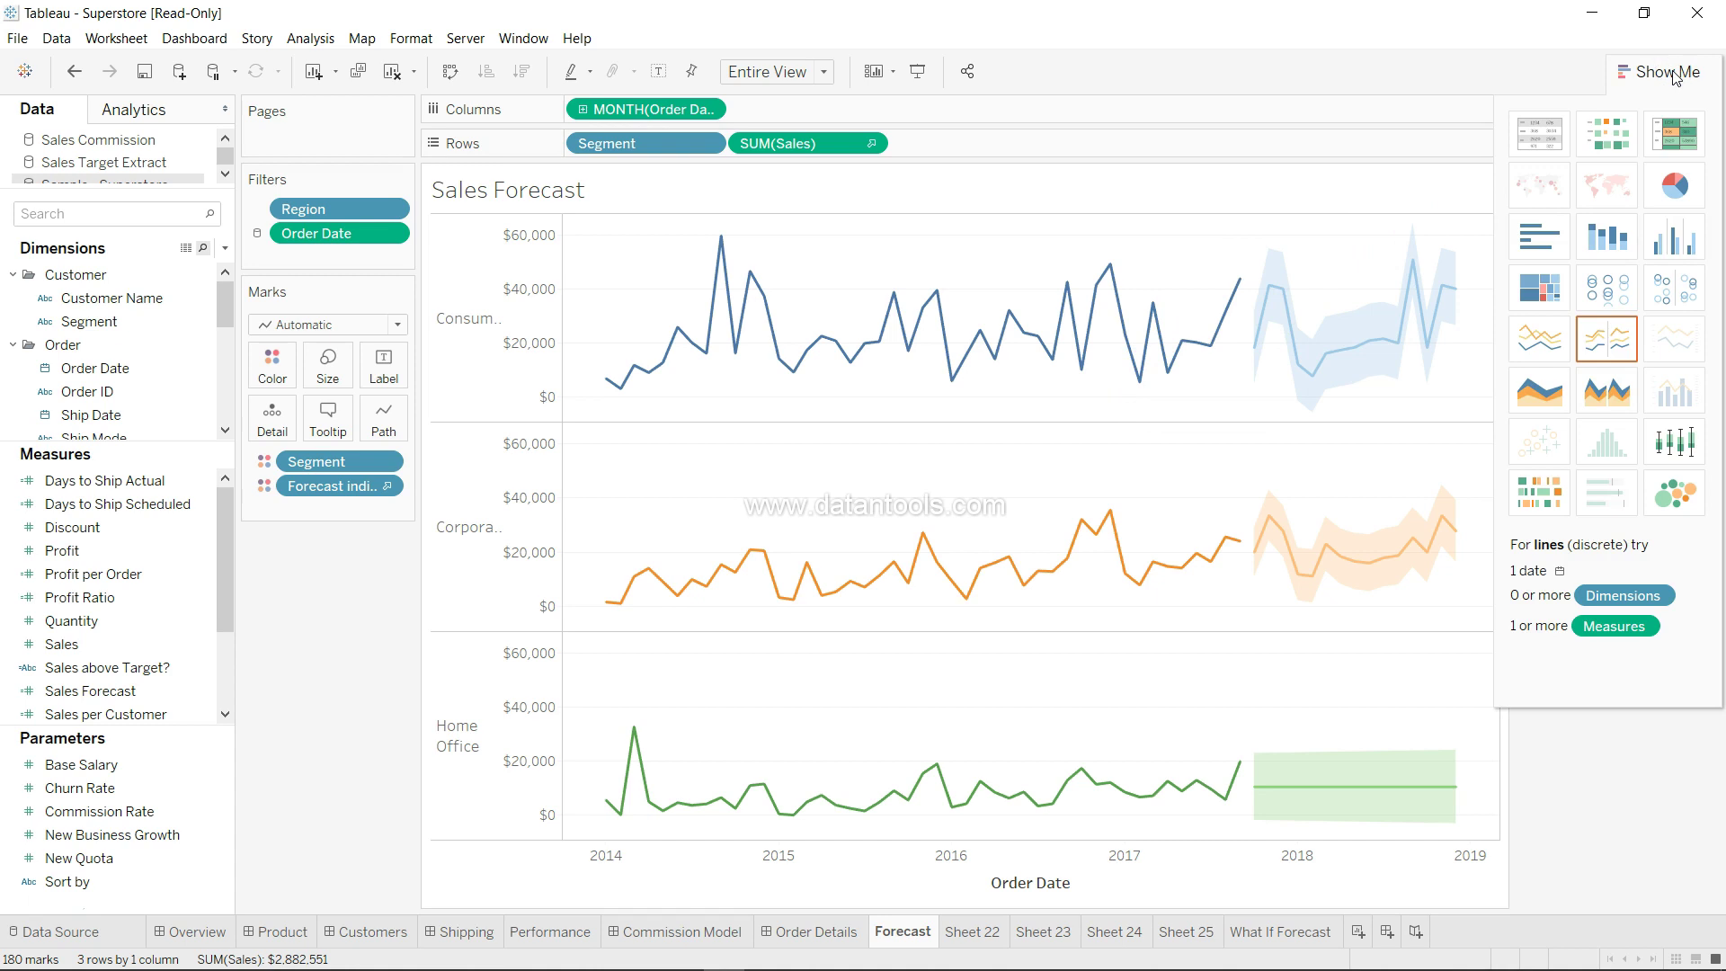
{"action": "left_click", "coordinate": [1610, 436]}
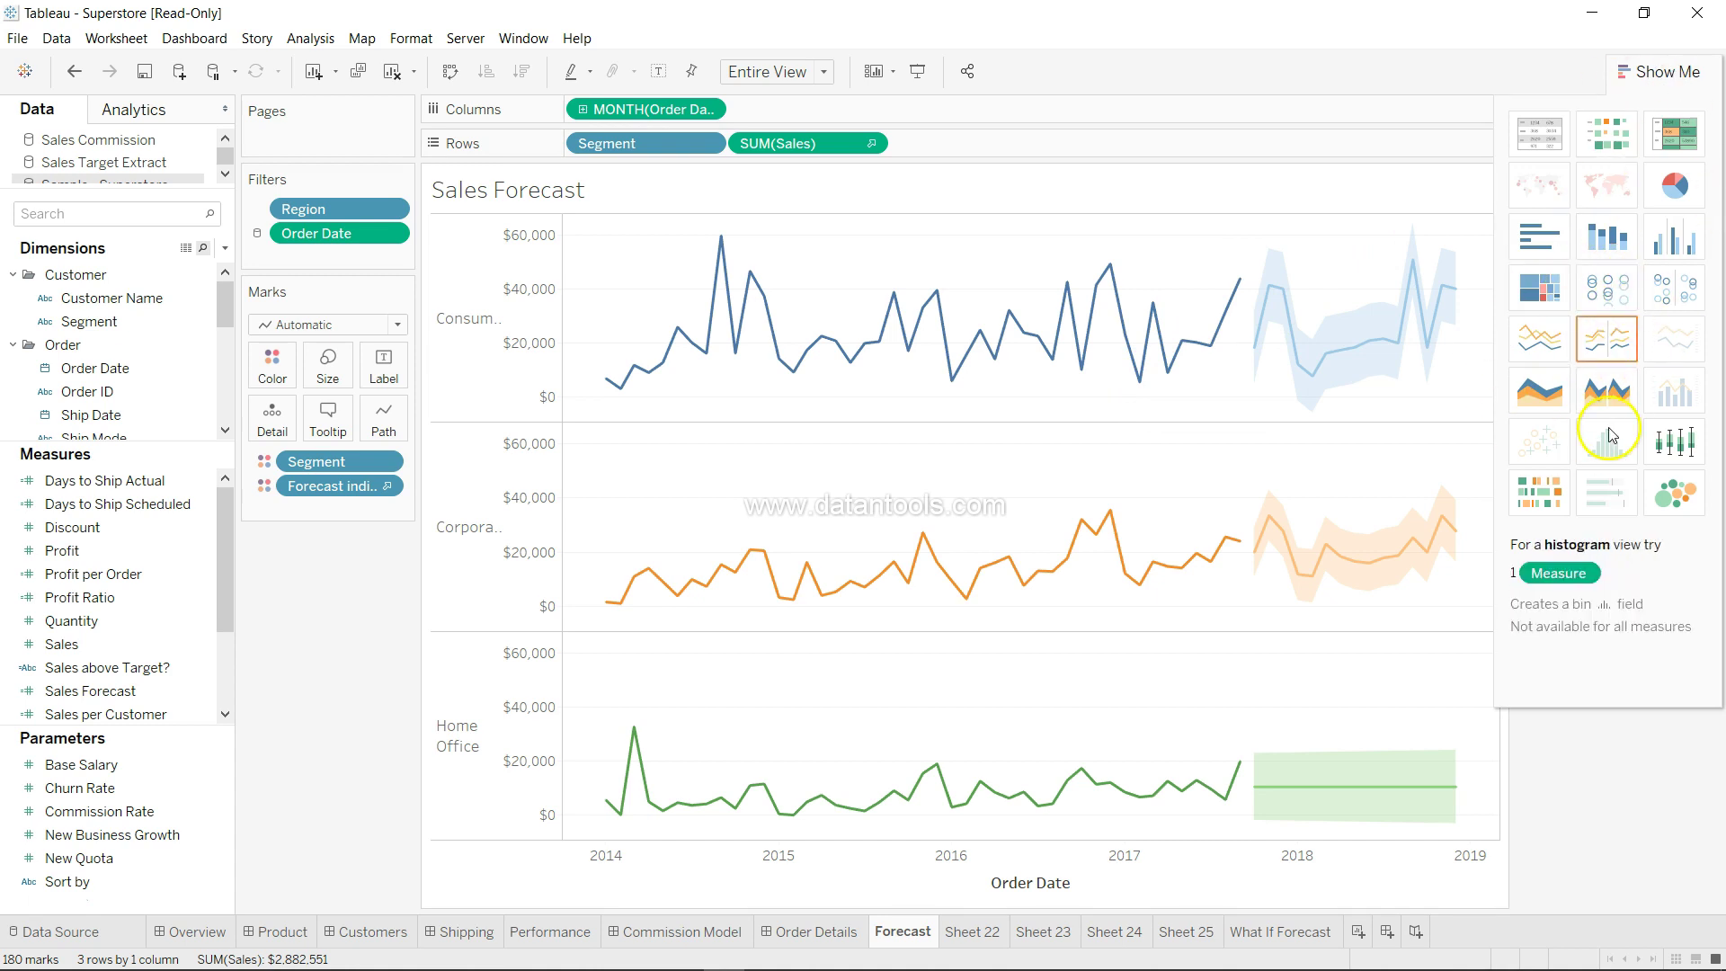
{"action": "left_click", "coordinate": [1656, 75]}
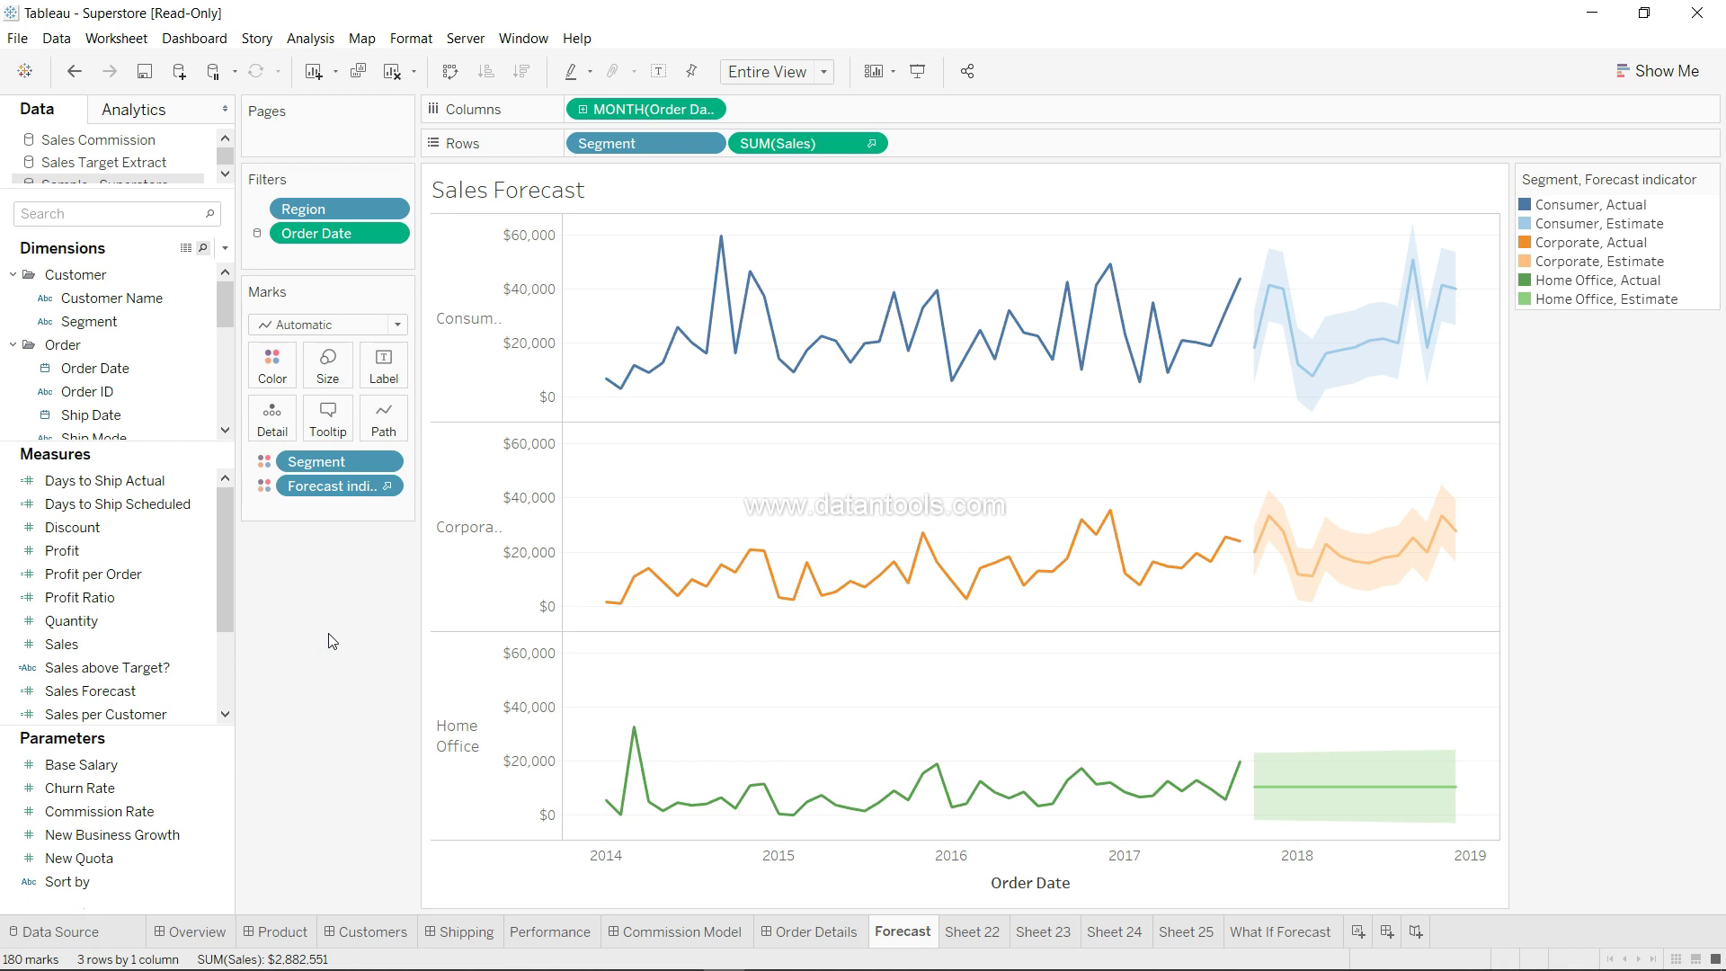
Show and hide the Show Me chart gallery six times, ending with it hidden
{"action": "key", "text": "ctrl+1"}
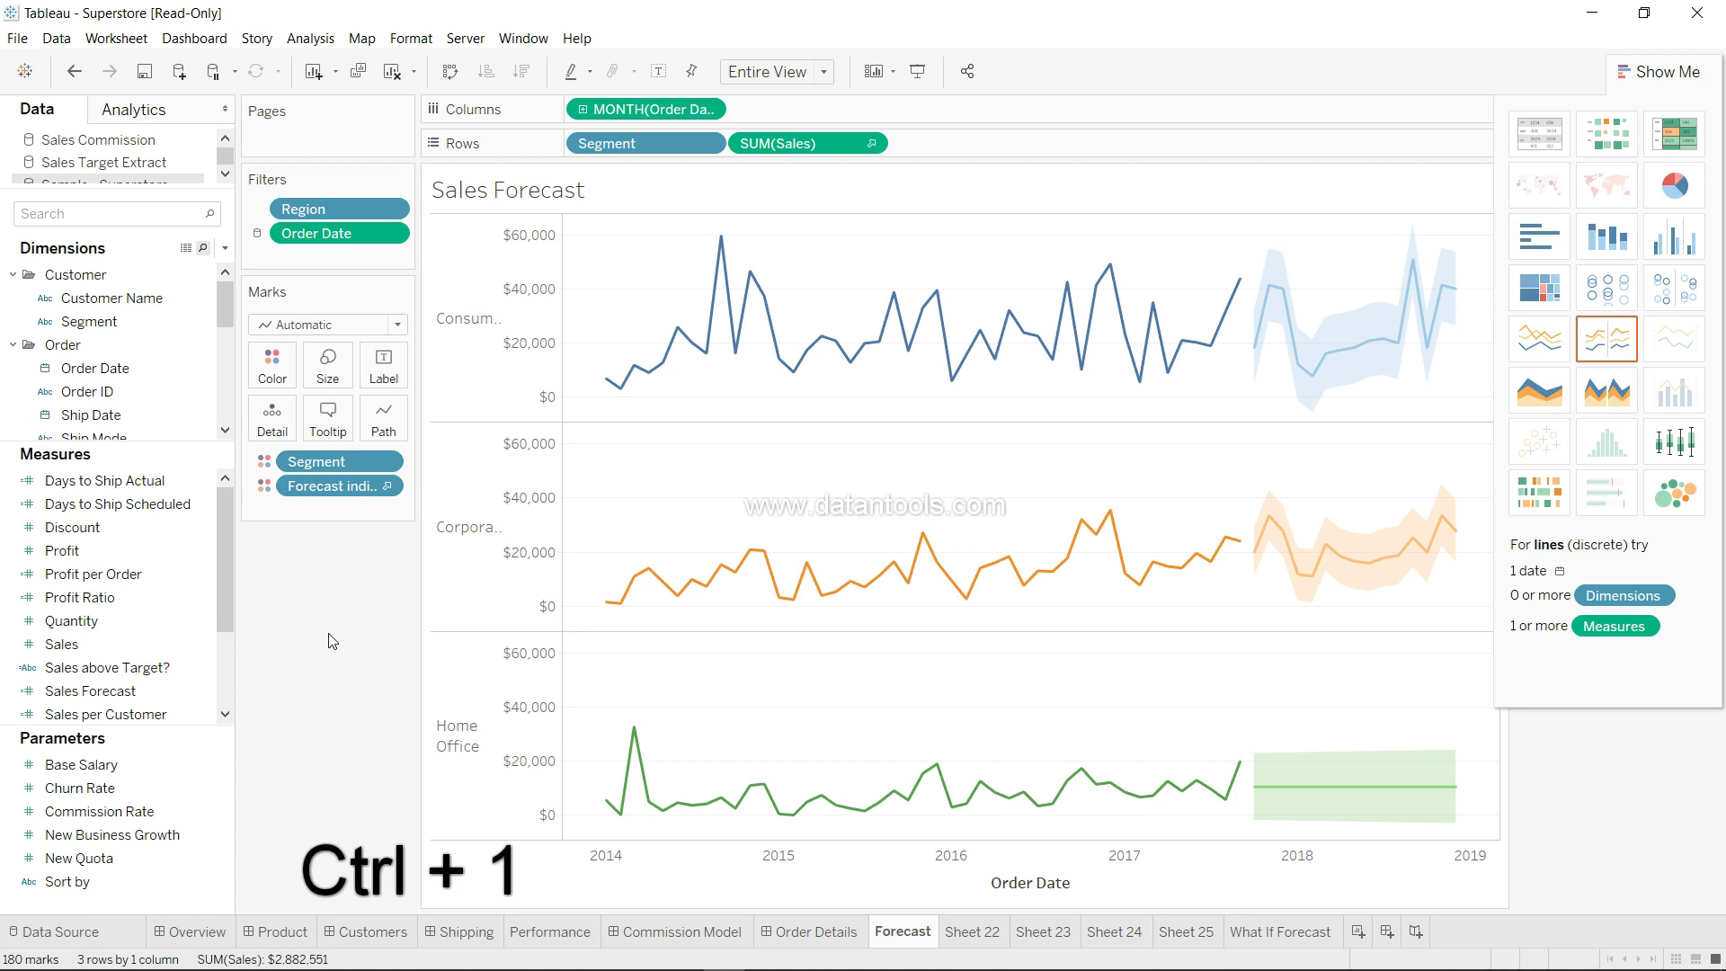
{"action": "key", "text": "ctrl+1"}
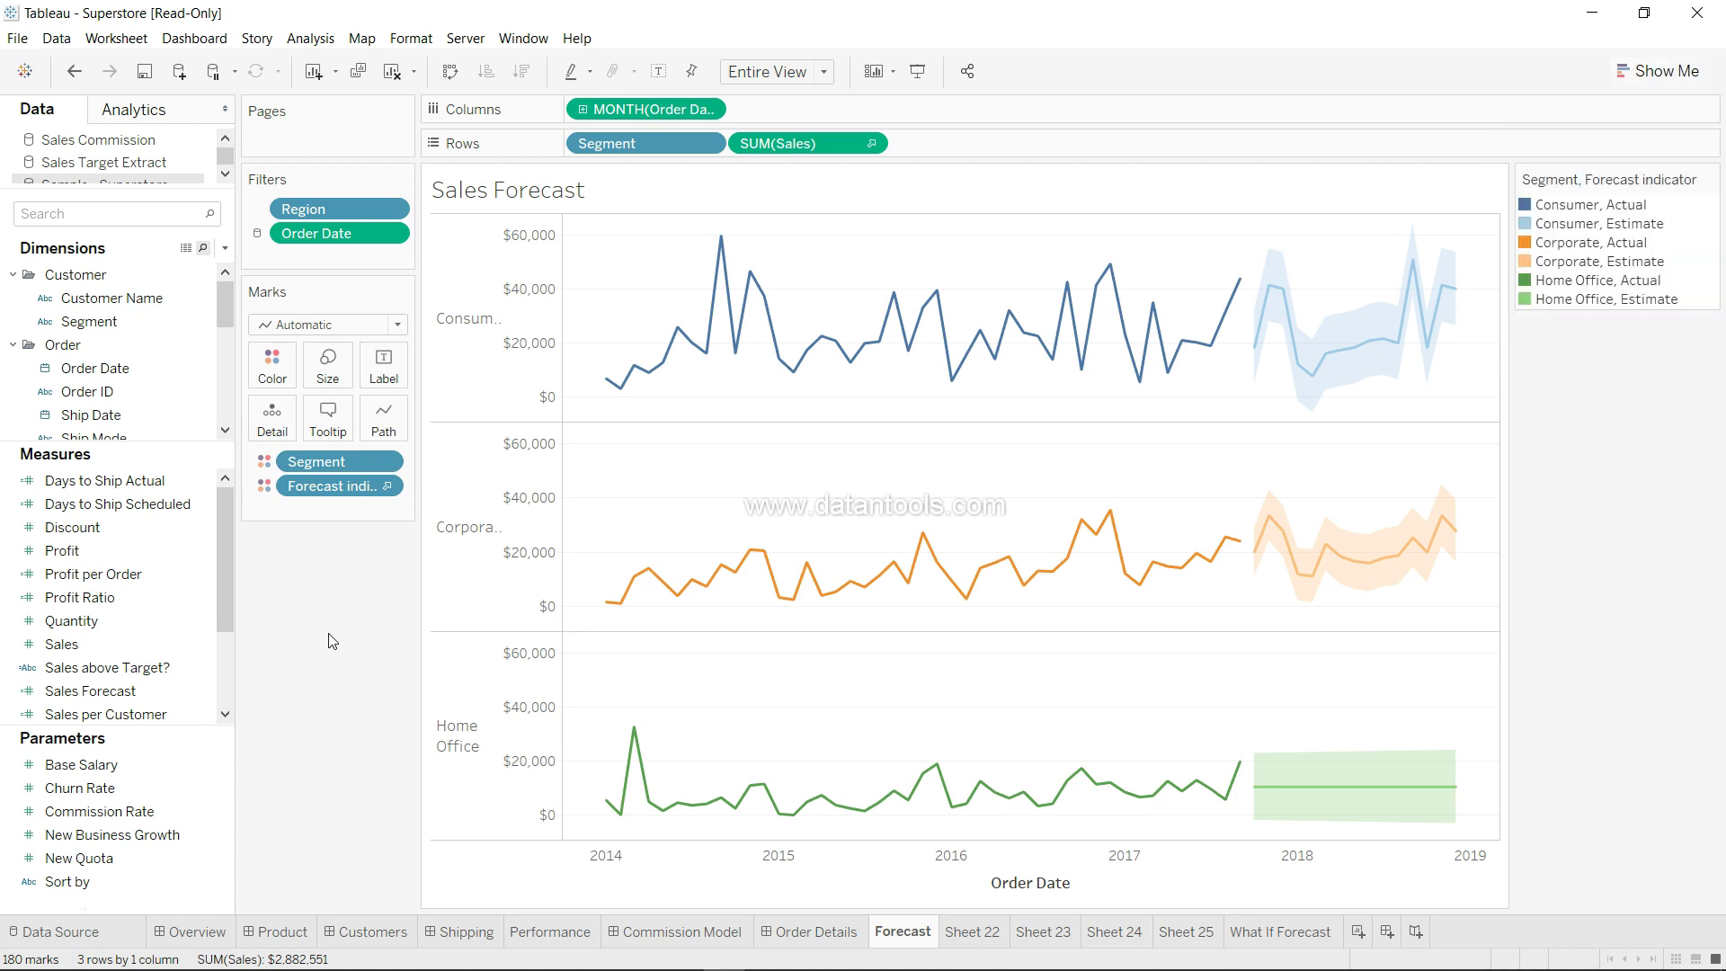
{"action": "key", "text": "ctrl+1"}
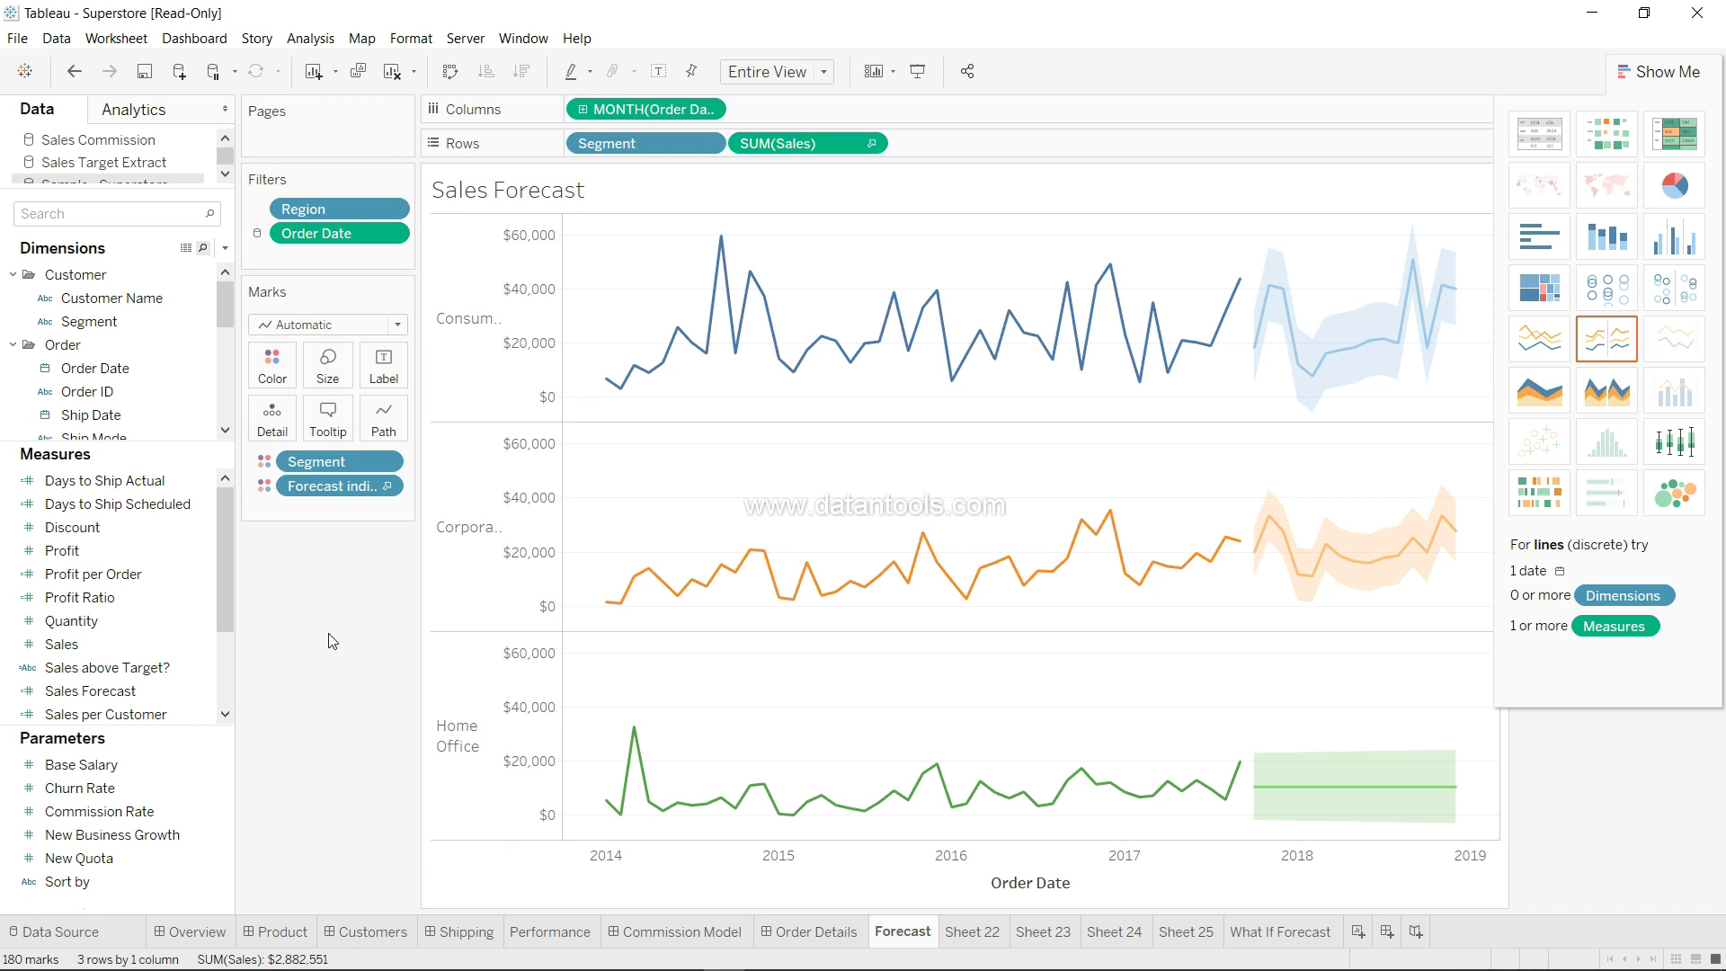
{"action": "key", "text": "ctrl+1"}
{"action": "key", "text": "ctrl+1"}
{"action": "key", "text": "ctrl+1"}
{"action": "key", "text": "ctrl+1"}
{"action": "key", "text": "ctrl+1"}
{"action": "key", "text": "ctrl+1"}
{"action": "key", "text": "ctrl+1"}
{"action": "key", "text": "ctrl+1"}
{"action": "key", "text": "ctrl+1"}
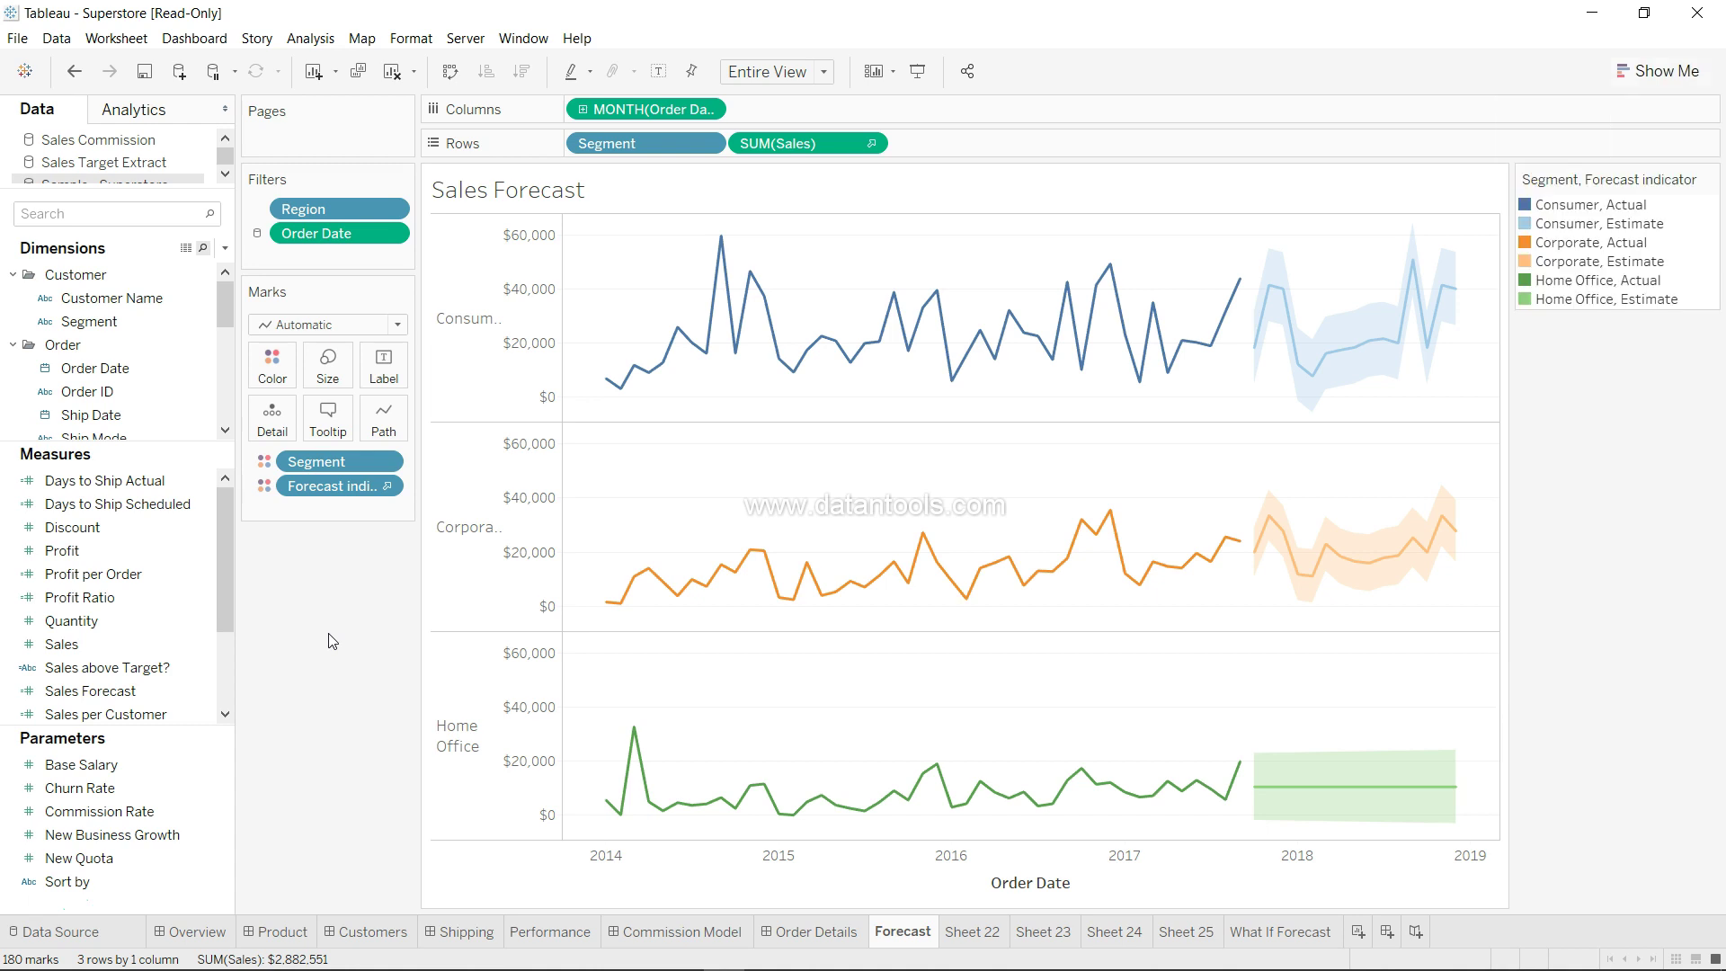
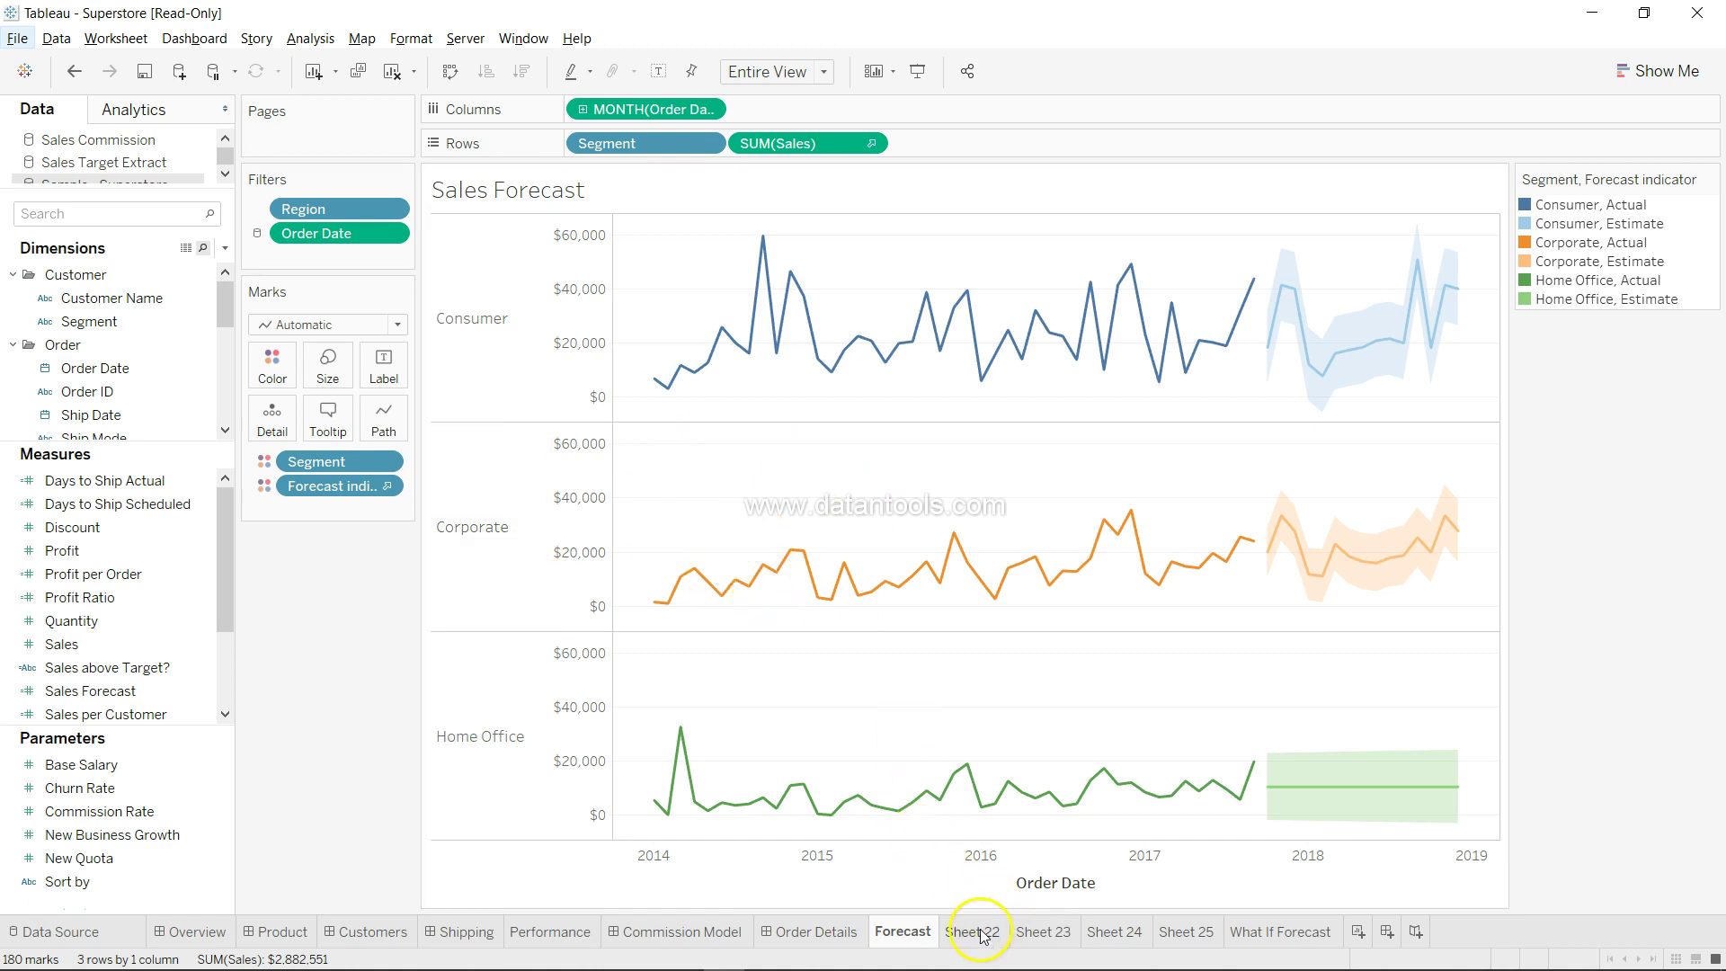
Open the What If Forecast sheet and shrink the cells of its forecast table
{"action": "left_click", "coordinate": [1276, 935]}
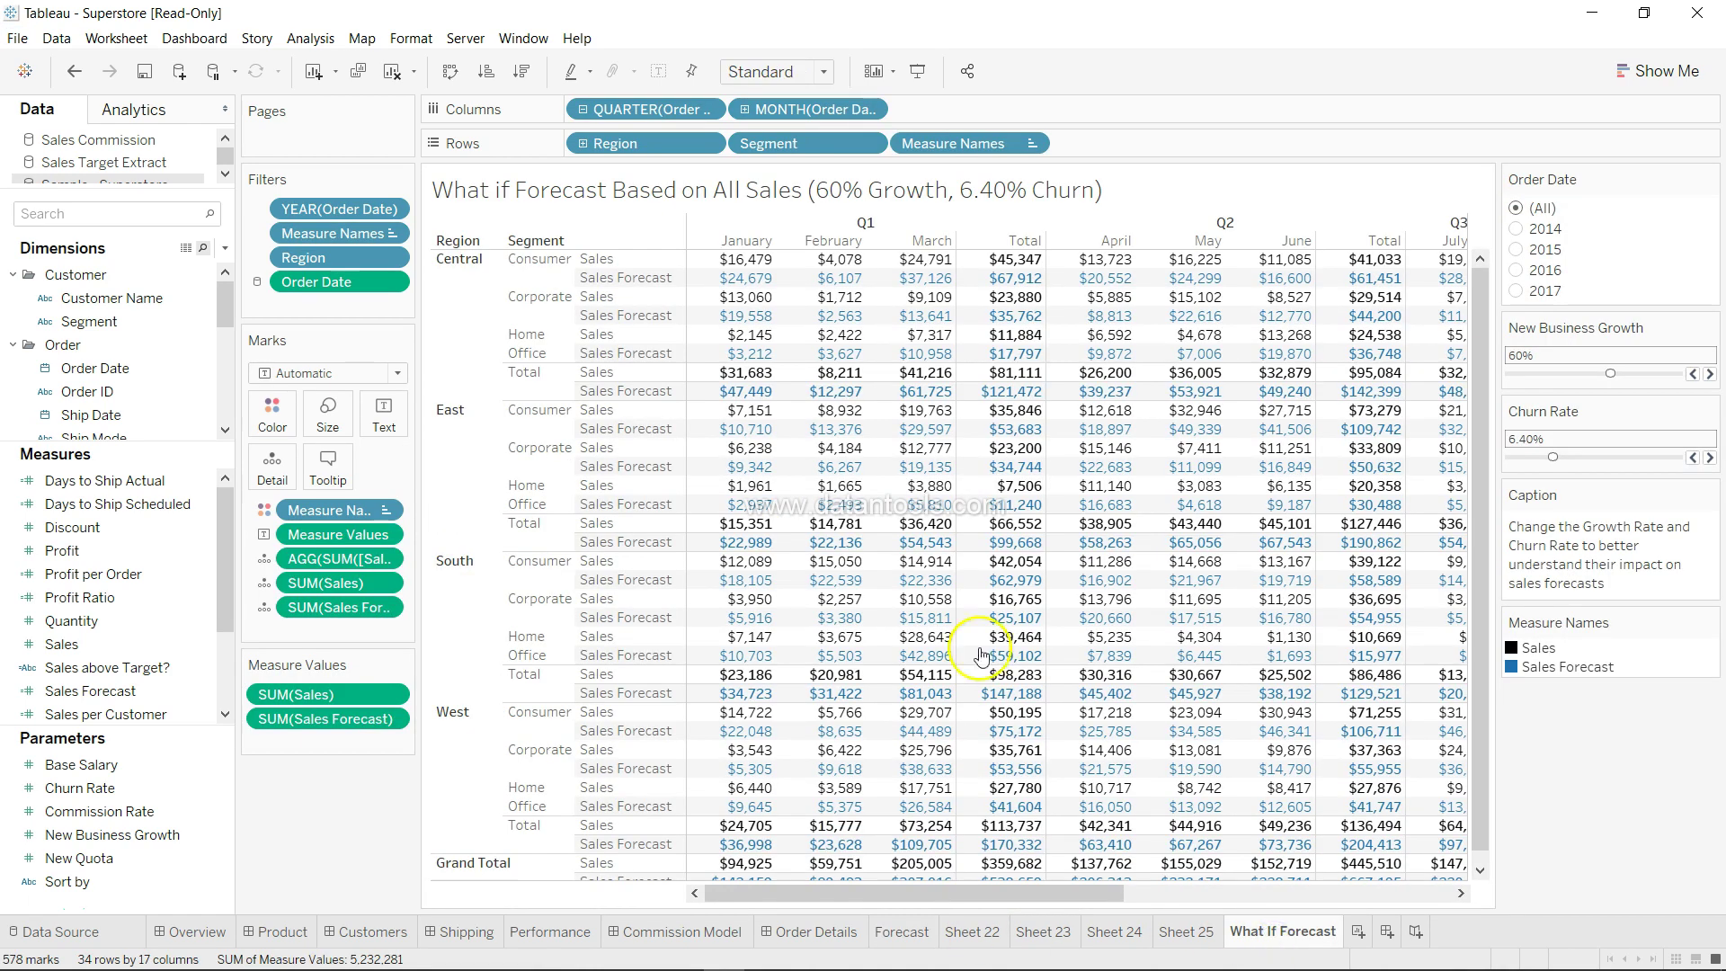
{"action": "mouse_move", "coordinate": [967, 637]}
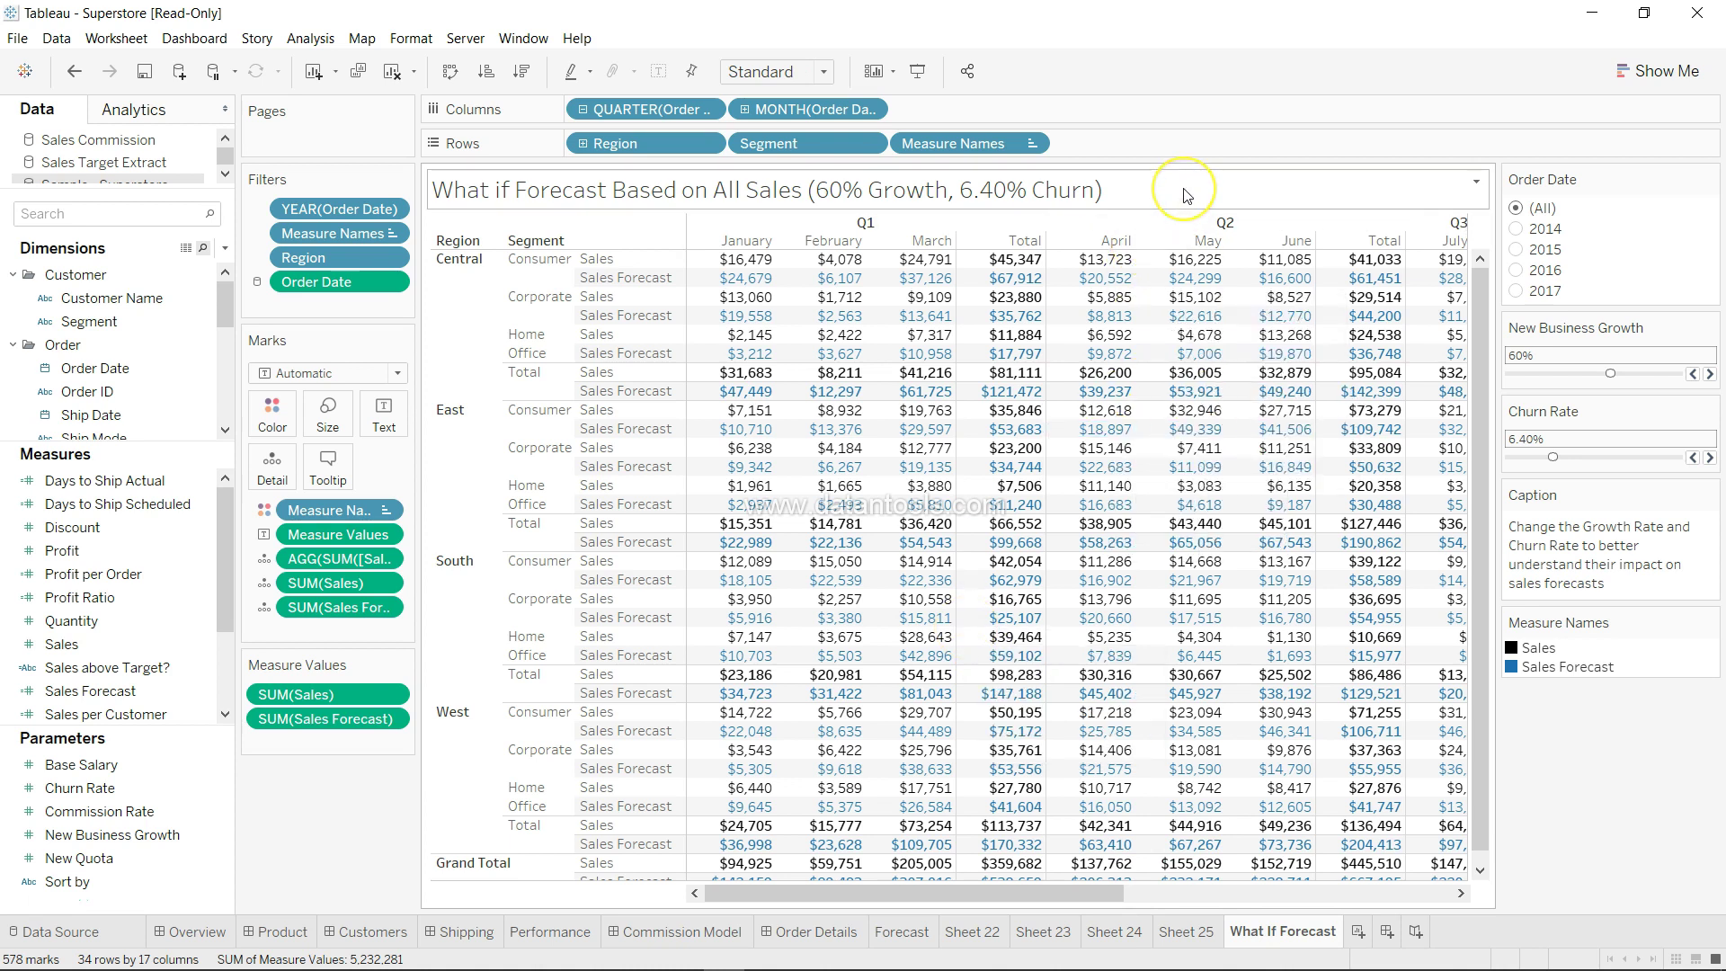
{"action": "key", "text": "ctrl+b"}
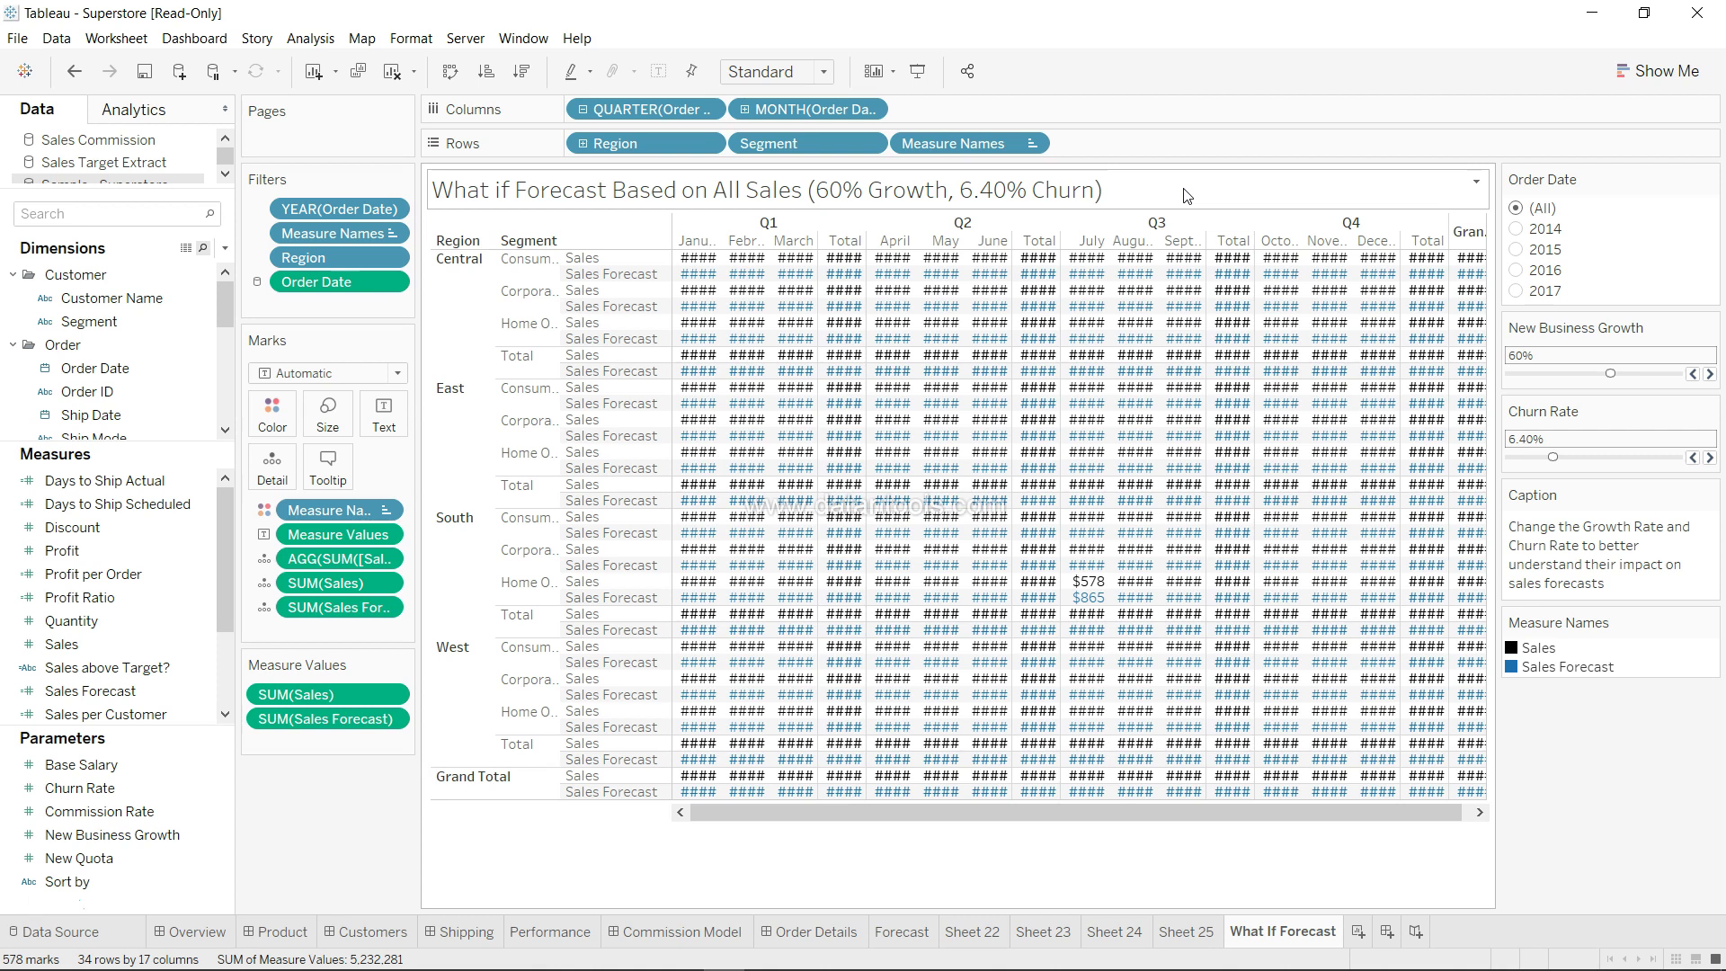
Enlarge the cells of the What If Forecast table in stages until its sales values are fully readable, and check its quarters
{"action": "key", "text": "ctrl+b"}
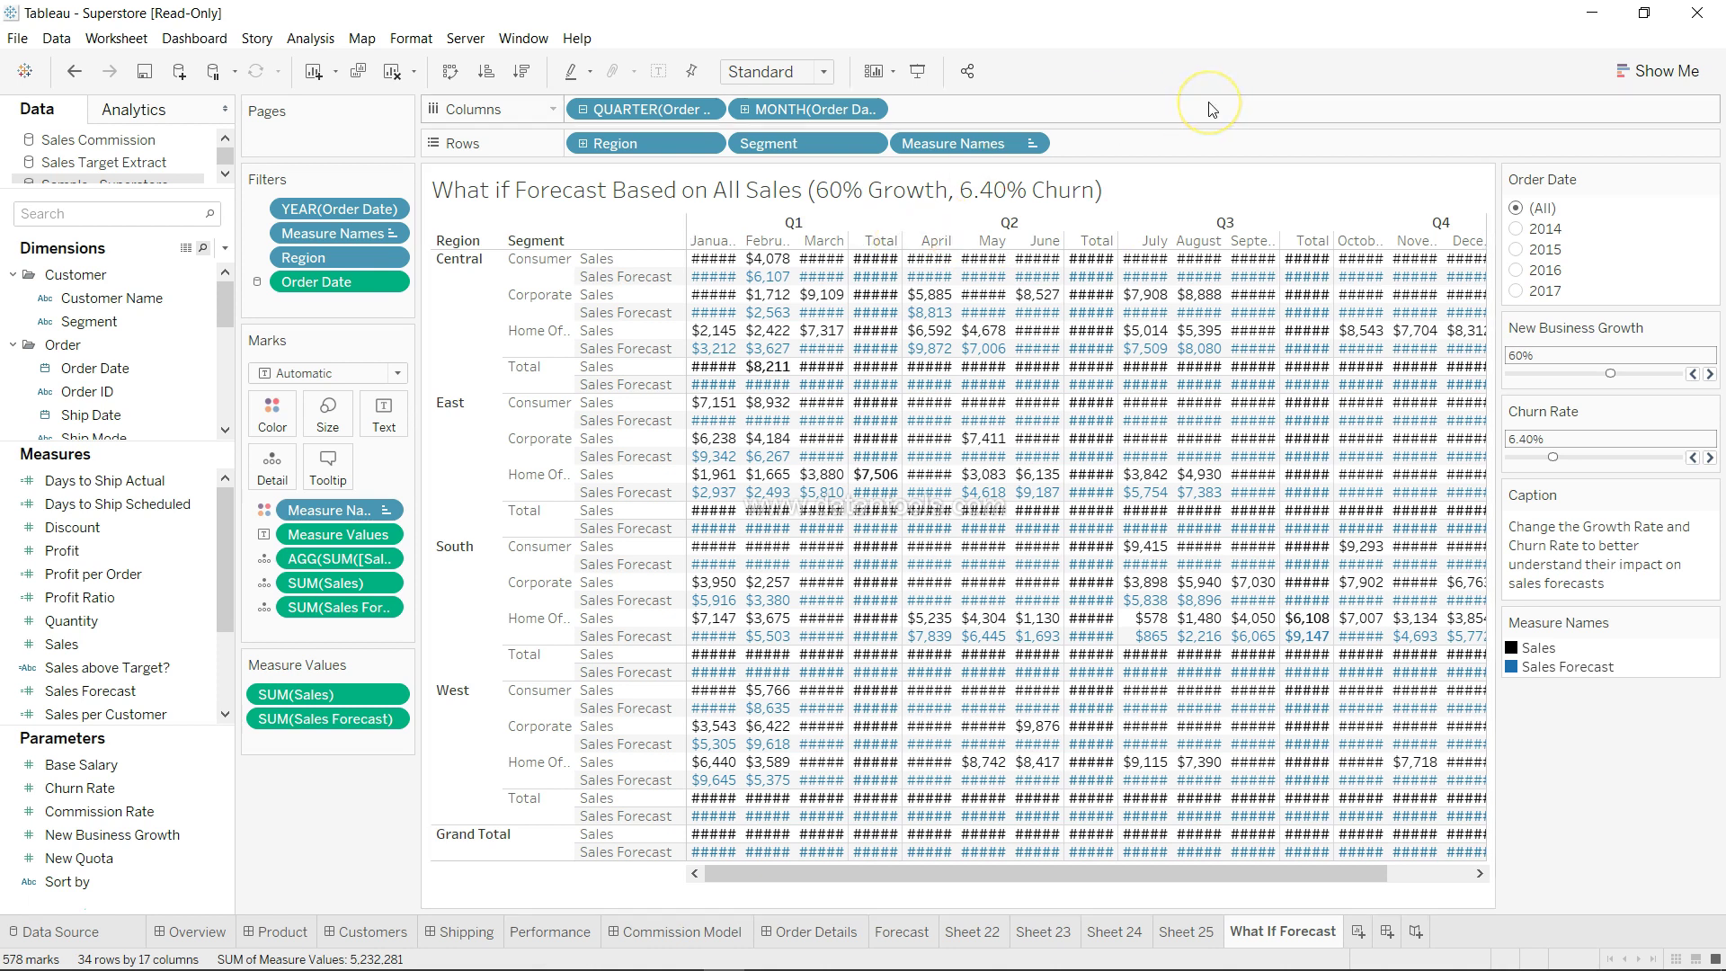
{"action": "key", "text": "ctrl+shift+b"}
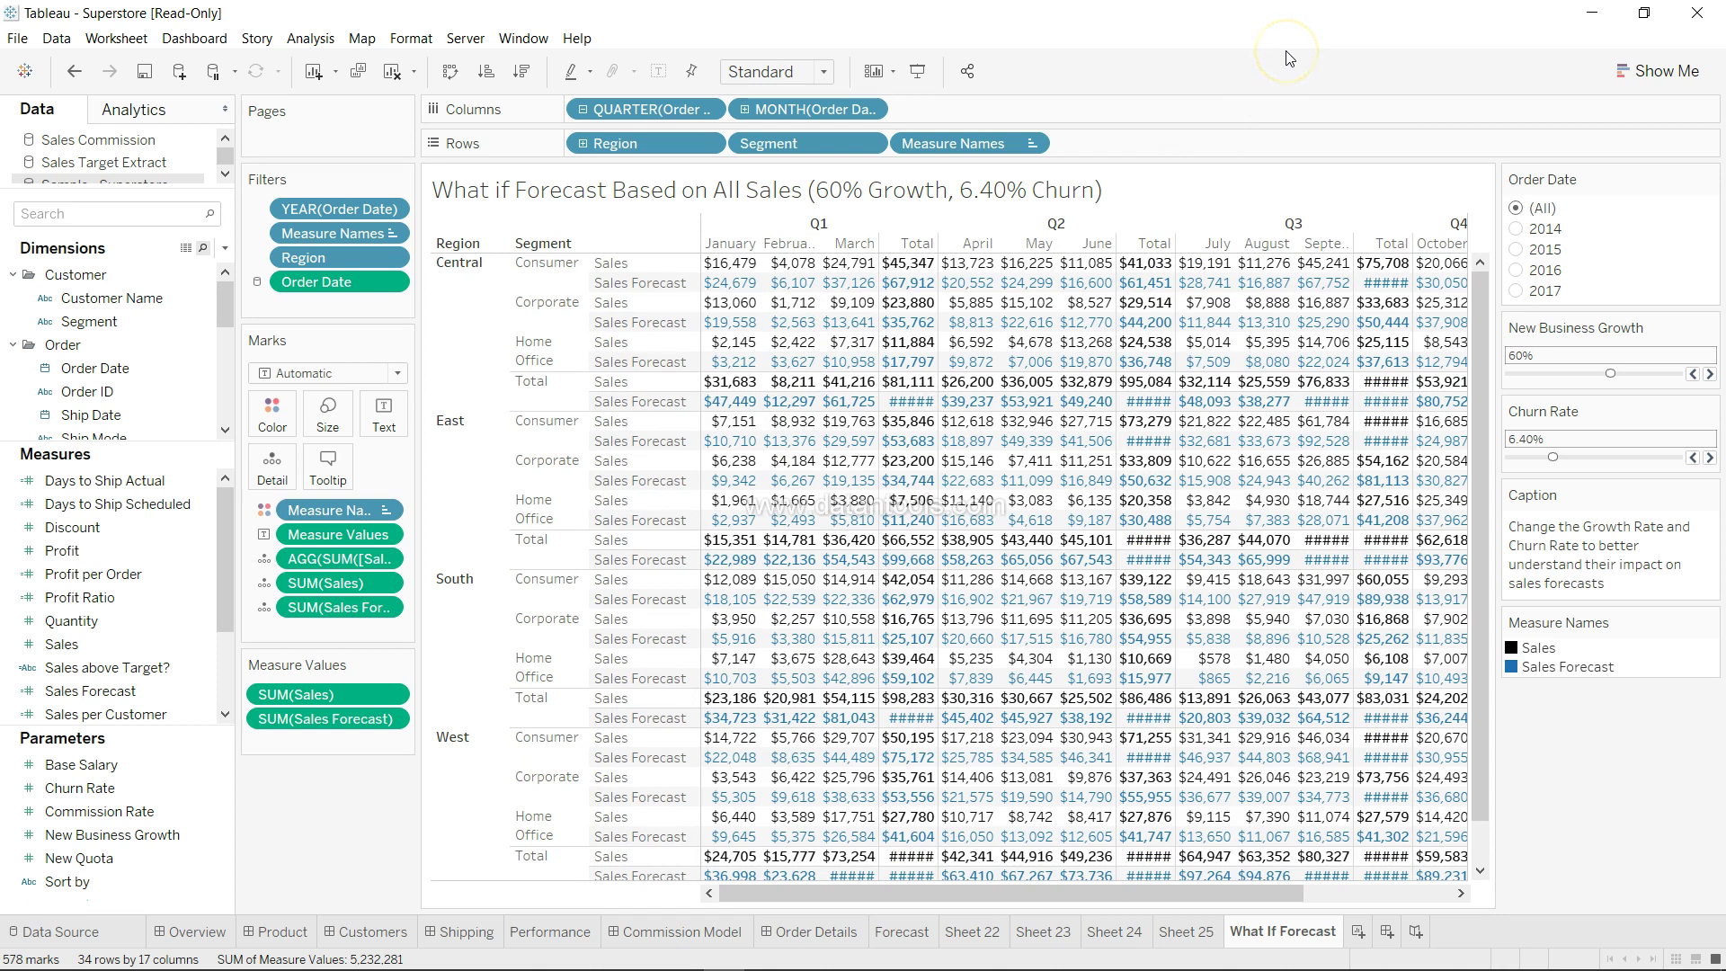
{"action": "mouse_move", "coordinate": [1330, 544]}
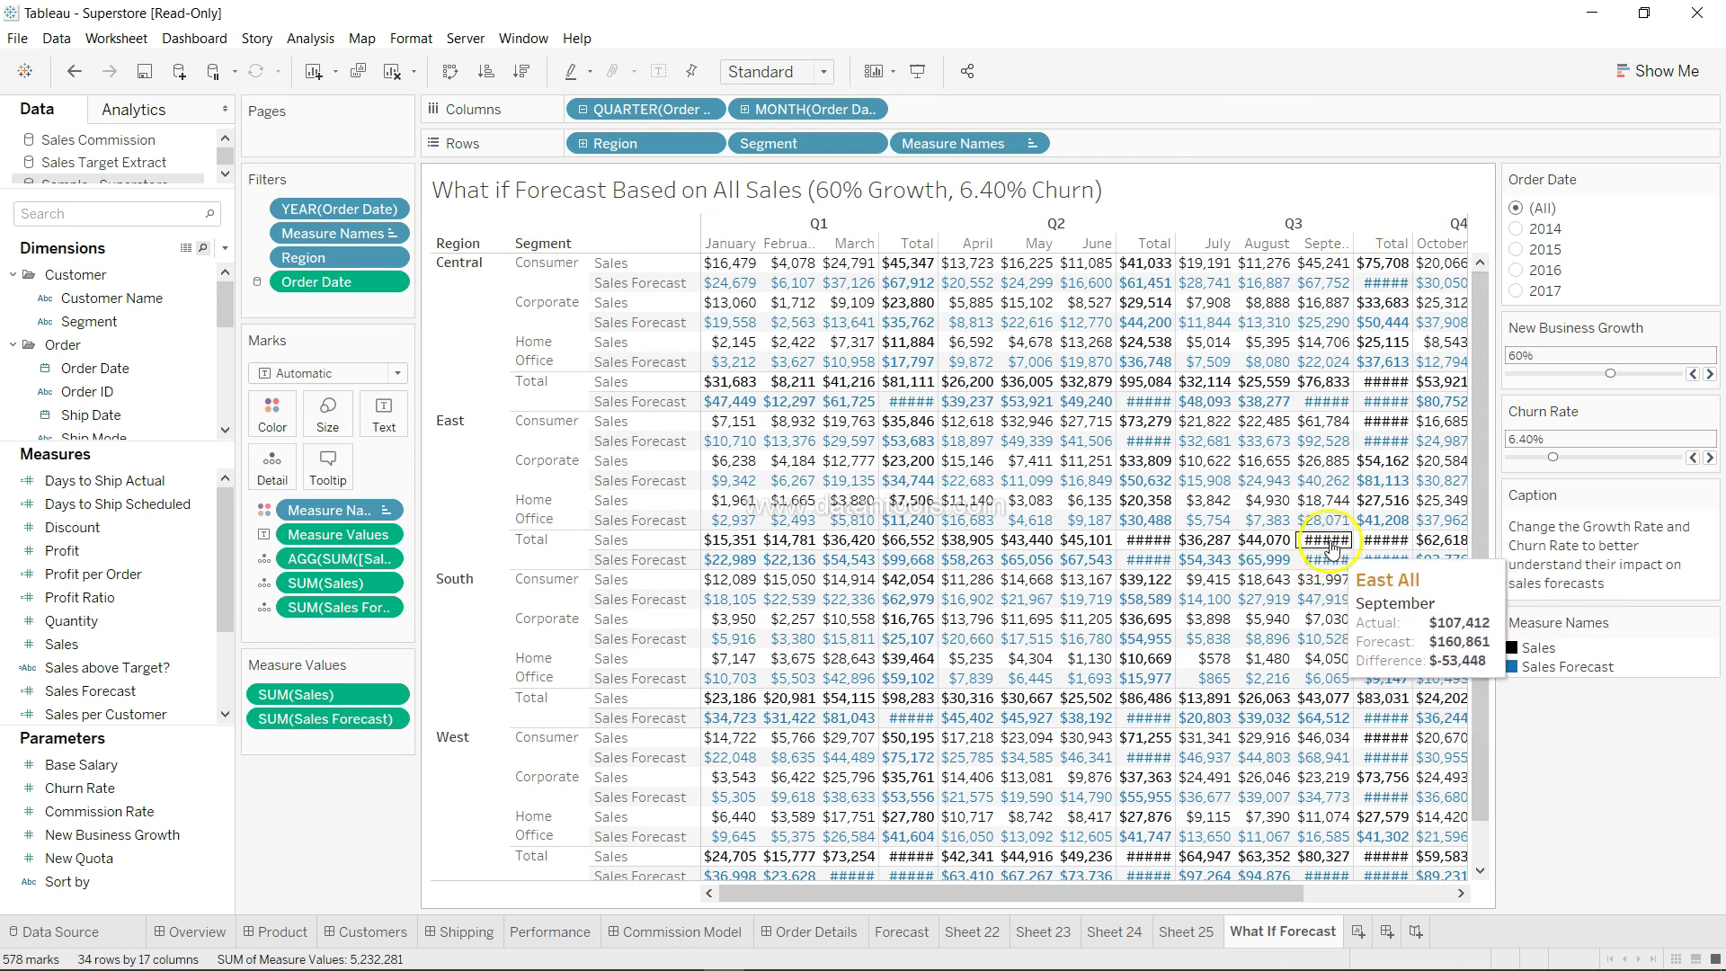
{"action": "mouse_move", "coordinate": [1246, 426]}
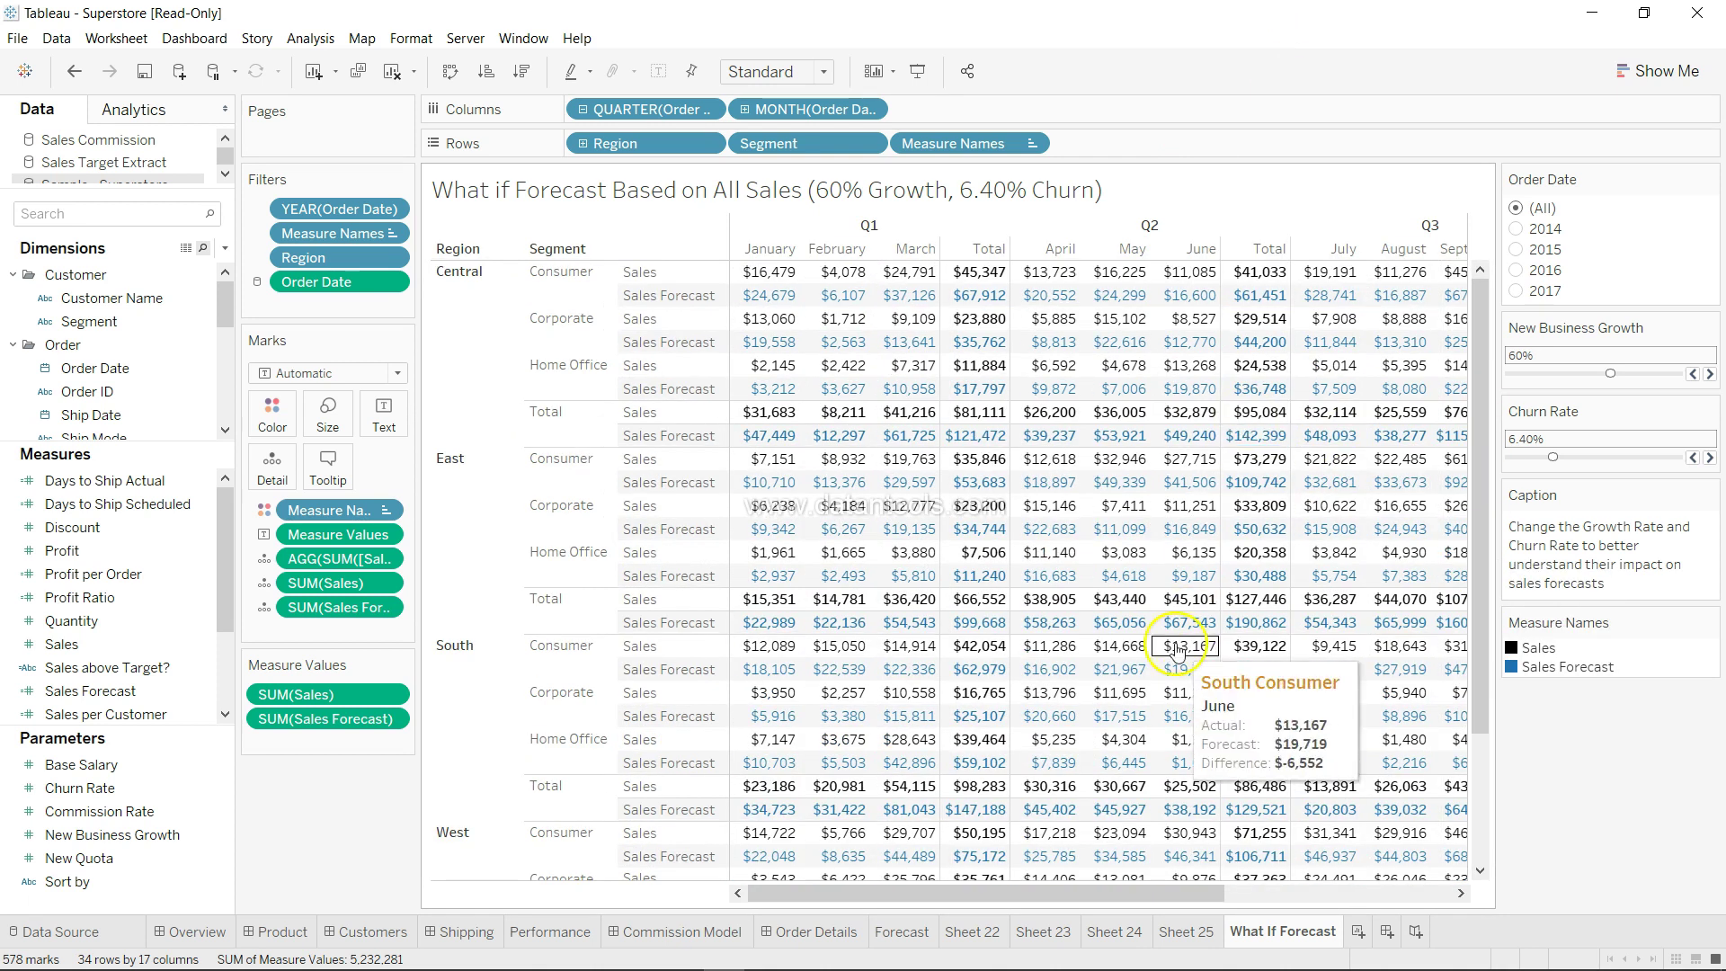
{"action": "key", "text": "ctrl+b"}
{"action": "scroll", "coordinate": [1177, 648], "scroll_direction": "right", "scroll_amount": 5}
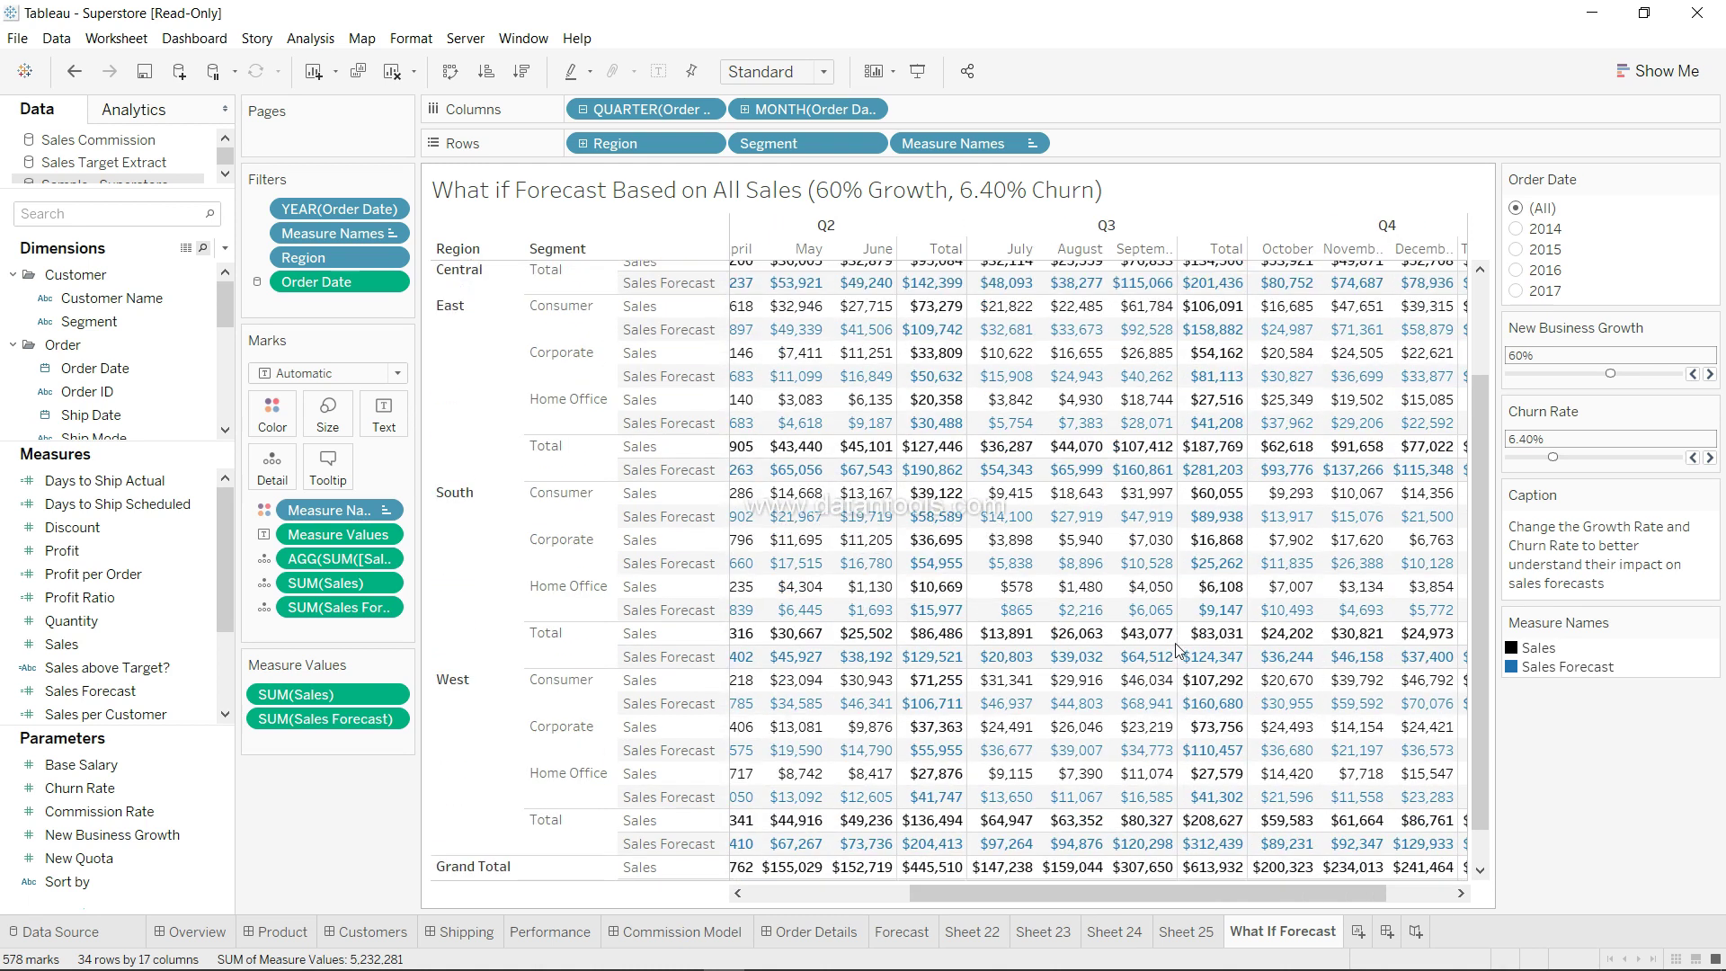
{"action": "scroll", "coordinate": [1177, 647], "scroll_direction": "left", "scroll_amount": 5}
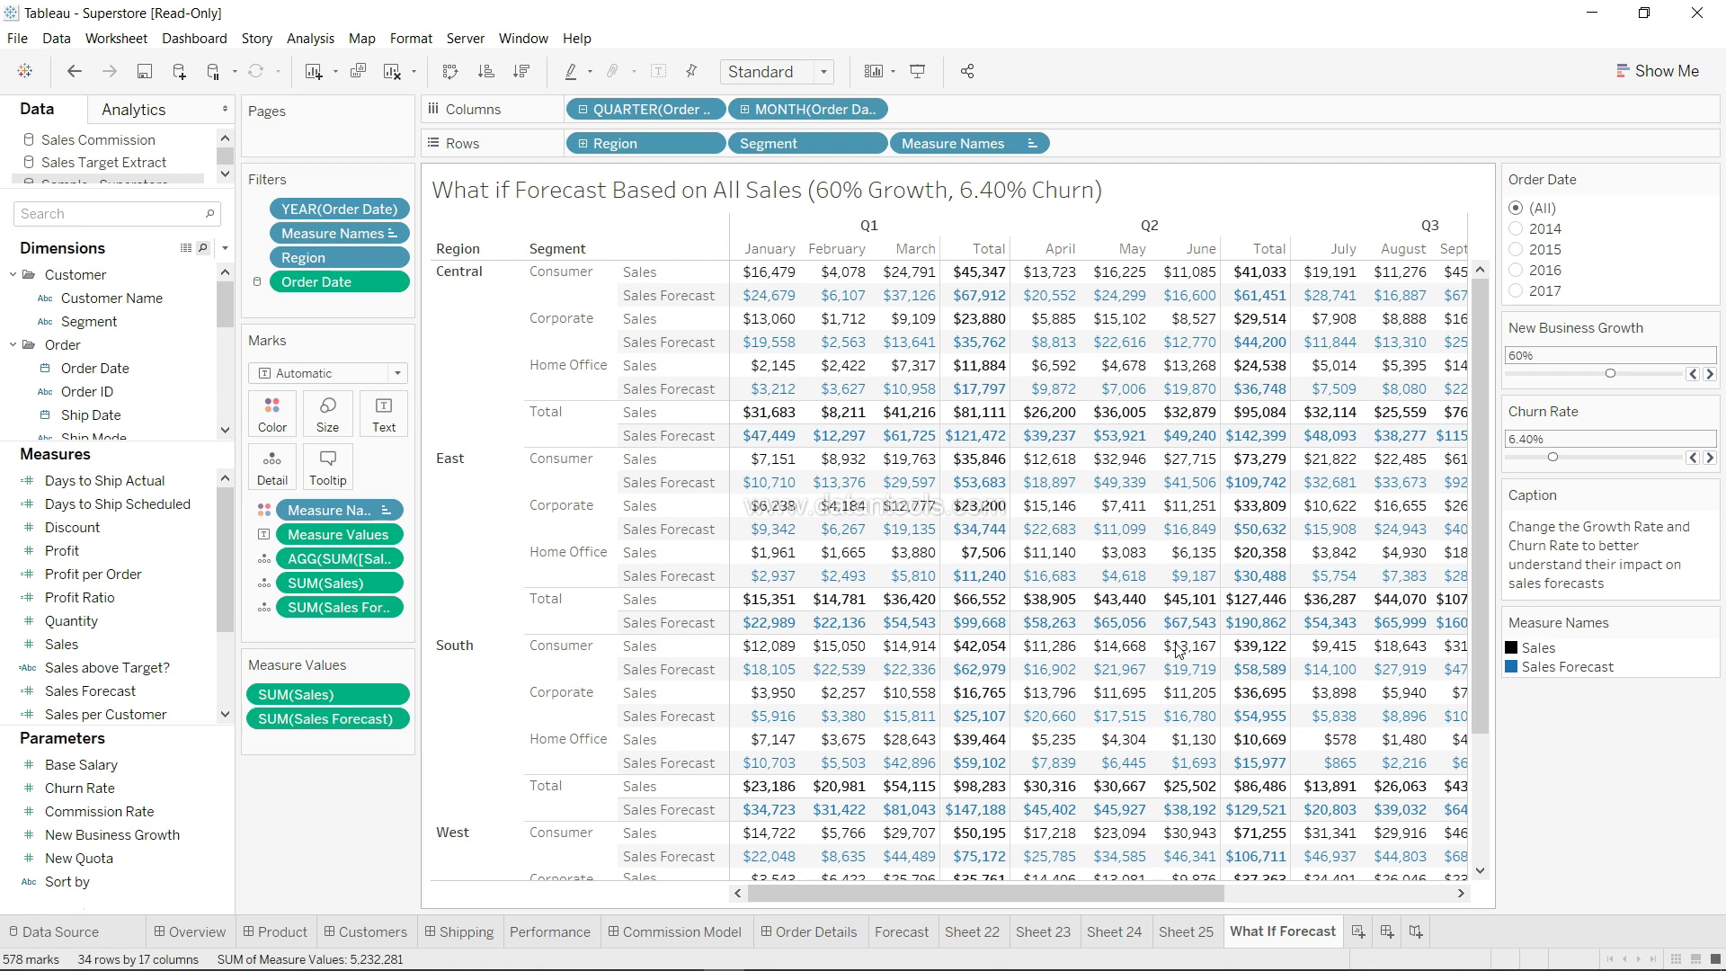
{"action": "left_click", "coordinate": [1370, 669]}
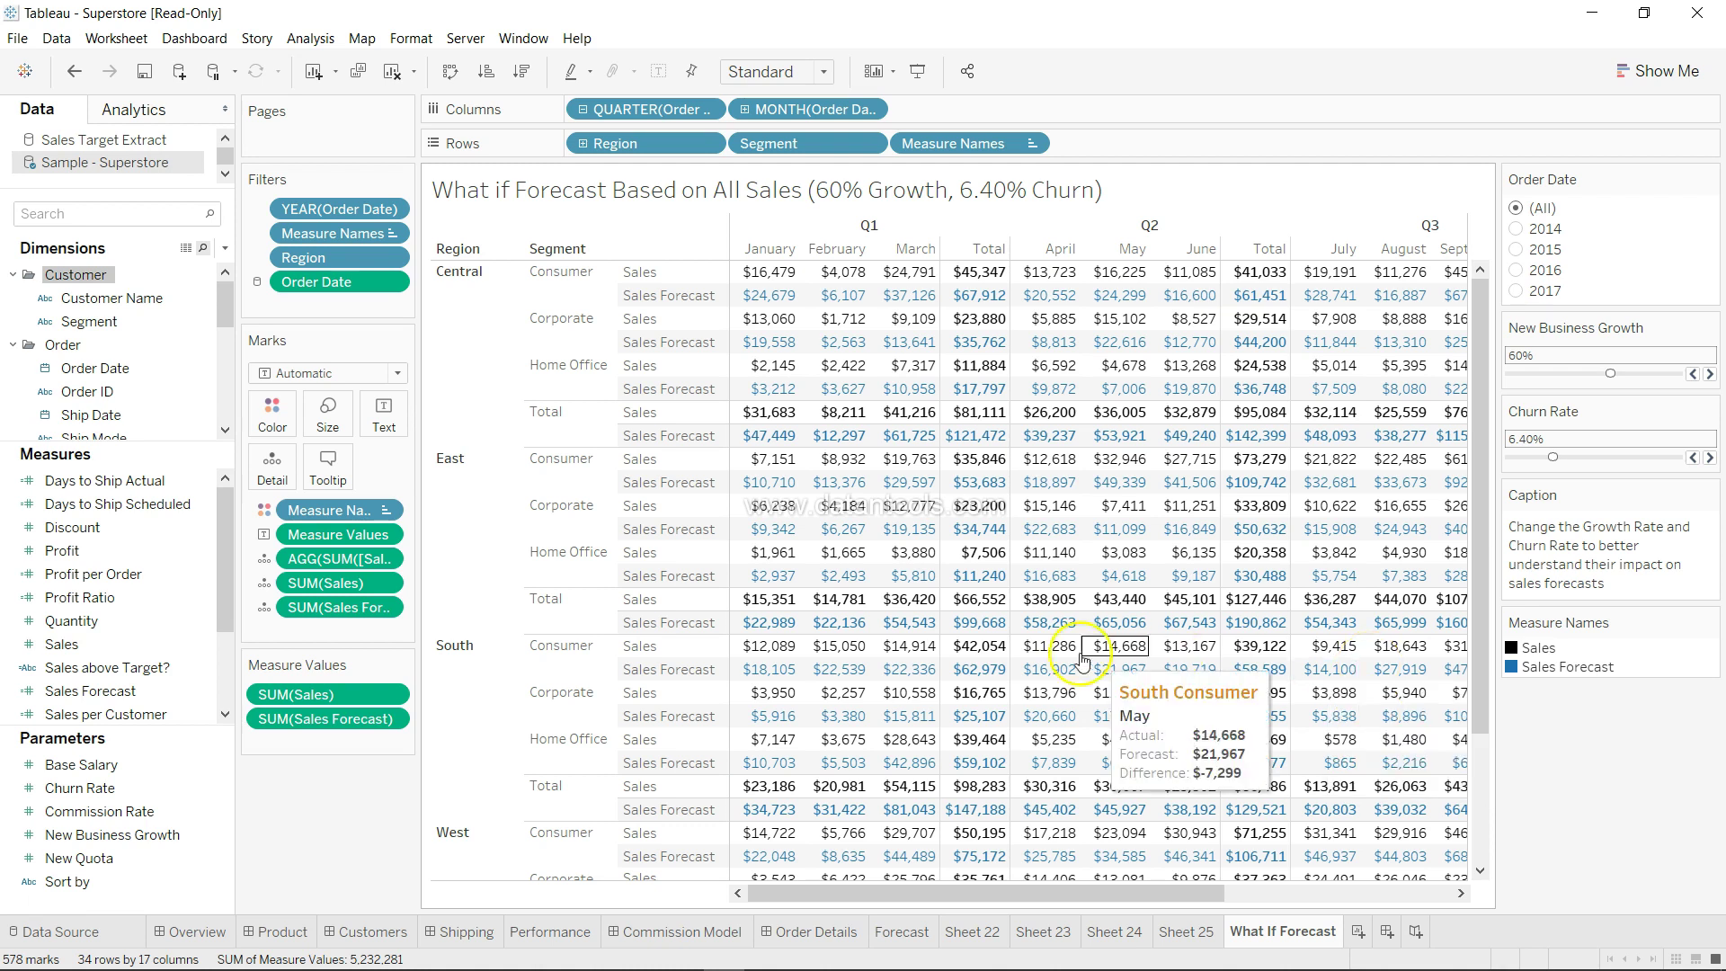
{"action": "left_click", "coordinate": [350, 322]}
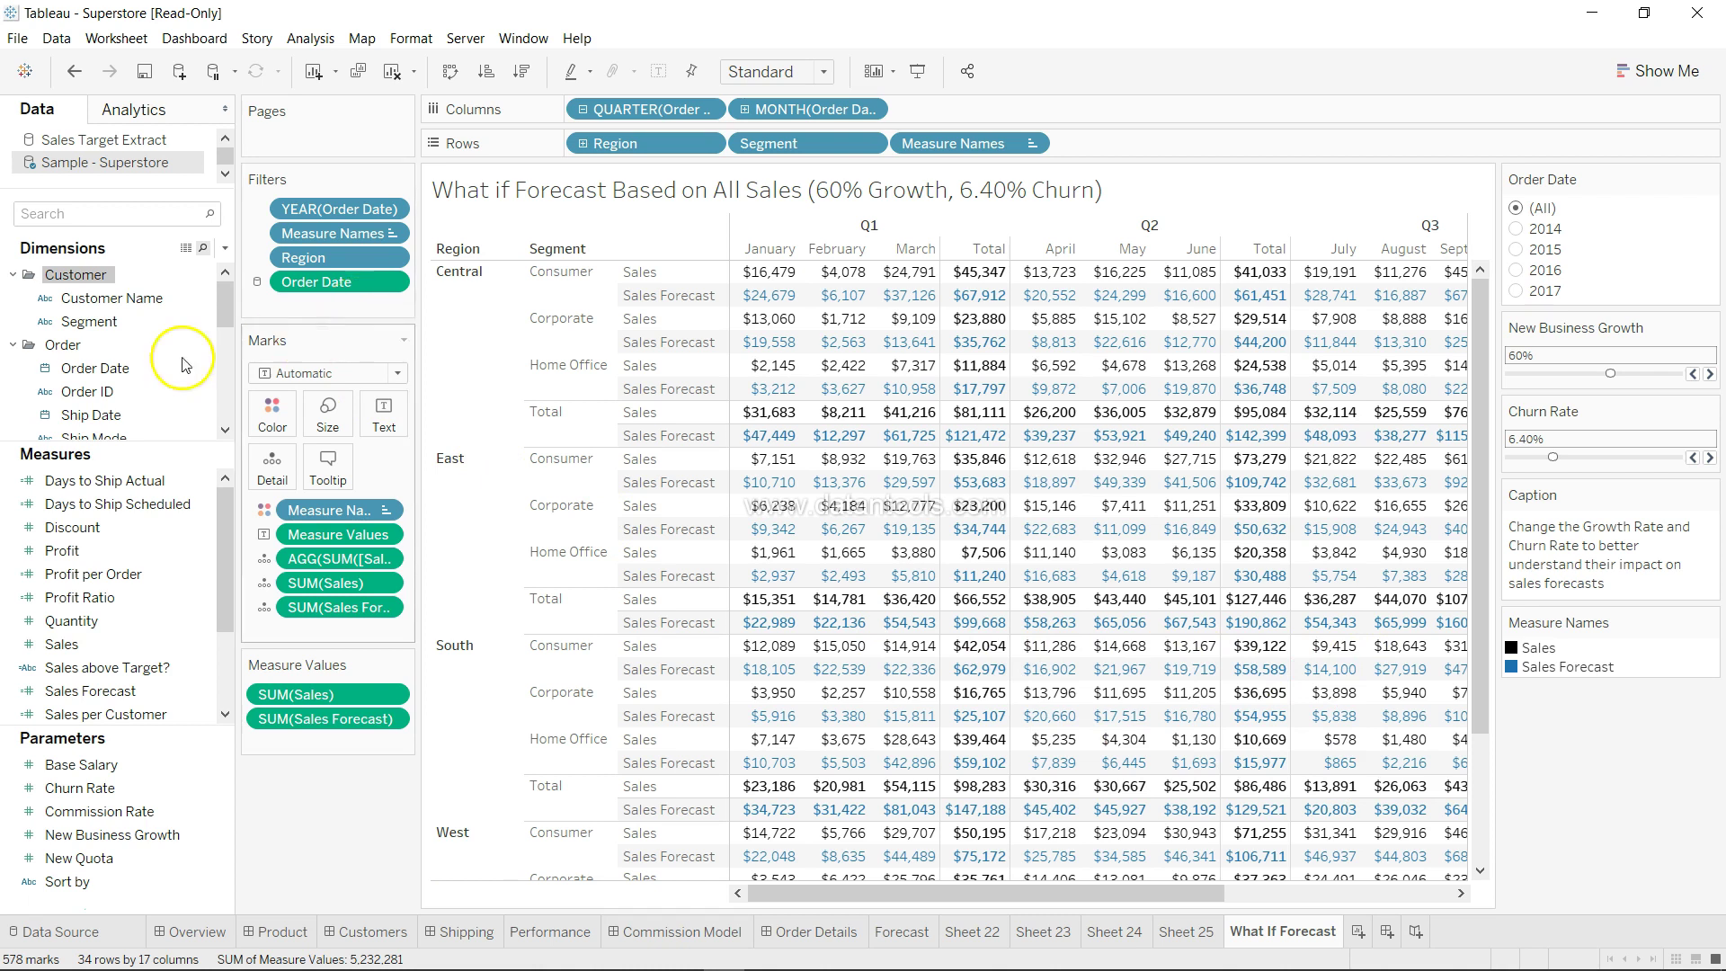
{"action": "left_click", "coordinate": [119, 369]}
{"action": "left_click_drag", "start_coordinate": [144, 359], "coordinate": [670, 172]}
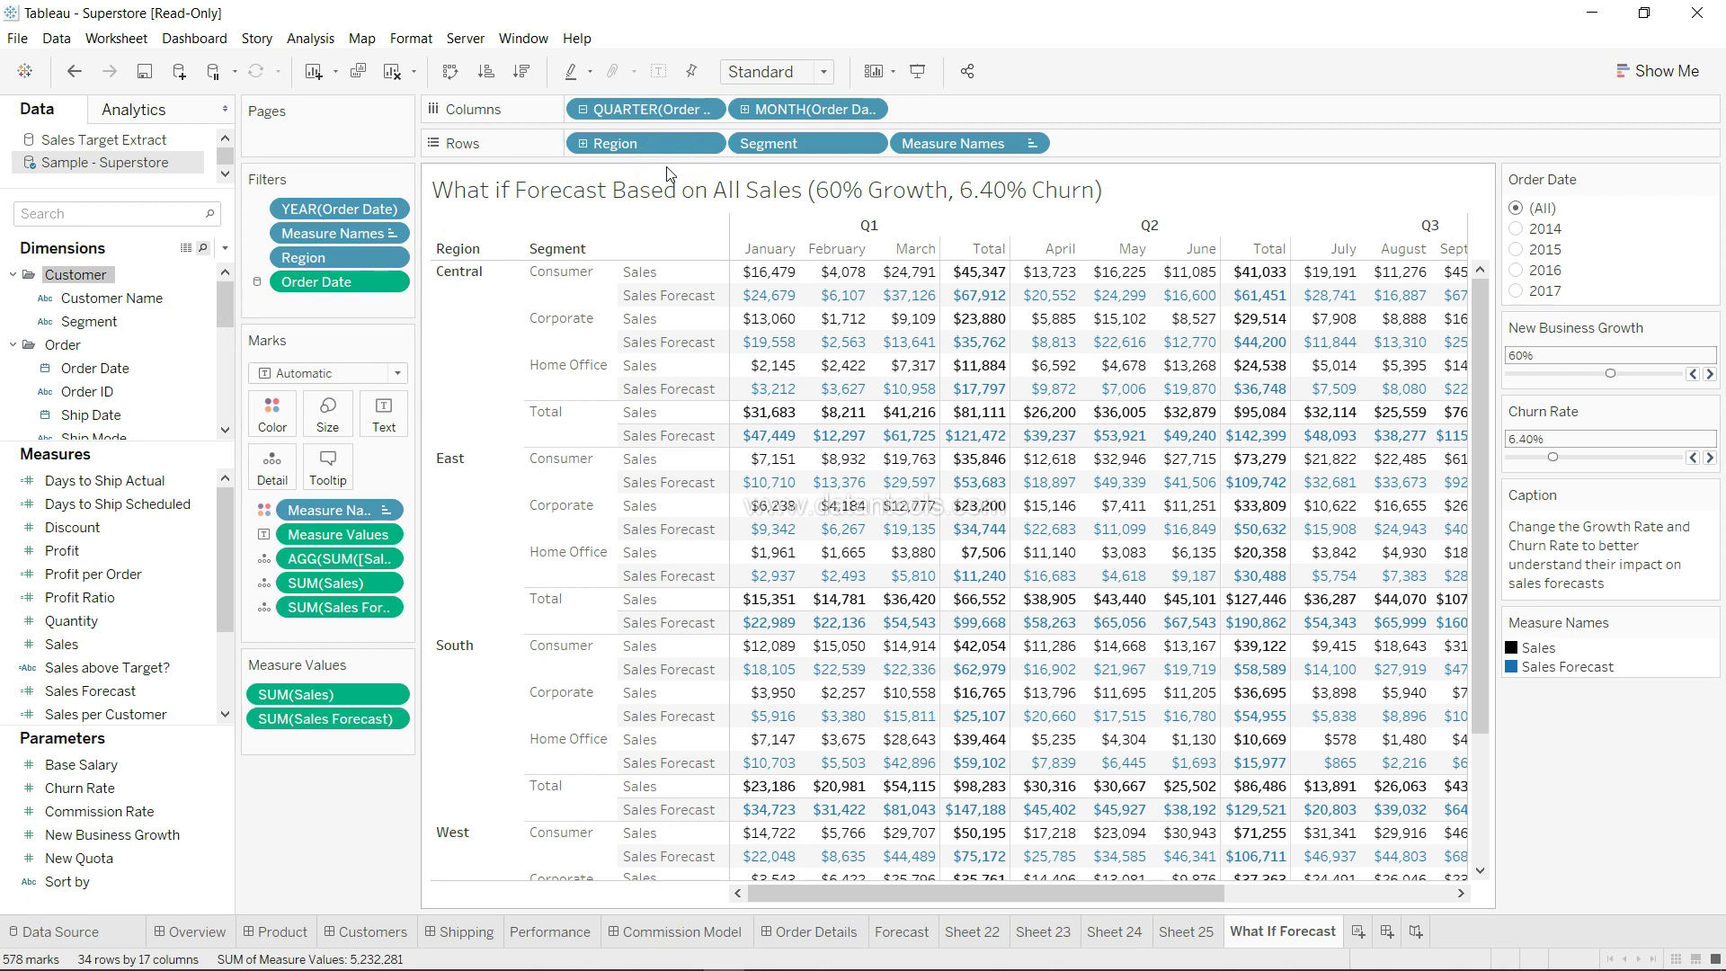
Add the Ship Date dimension as a filter on the What If Forecast sheet with all of its values selected
{"action": "left_click", "coordinate": [97, 393]}
{"action": "left_click", "coordinate": [113, 419]}
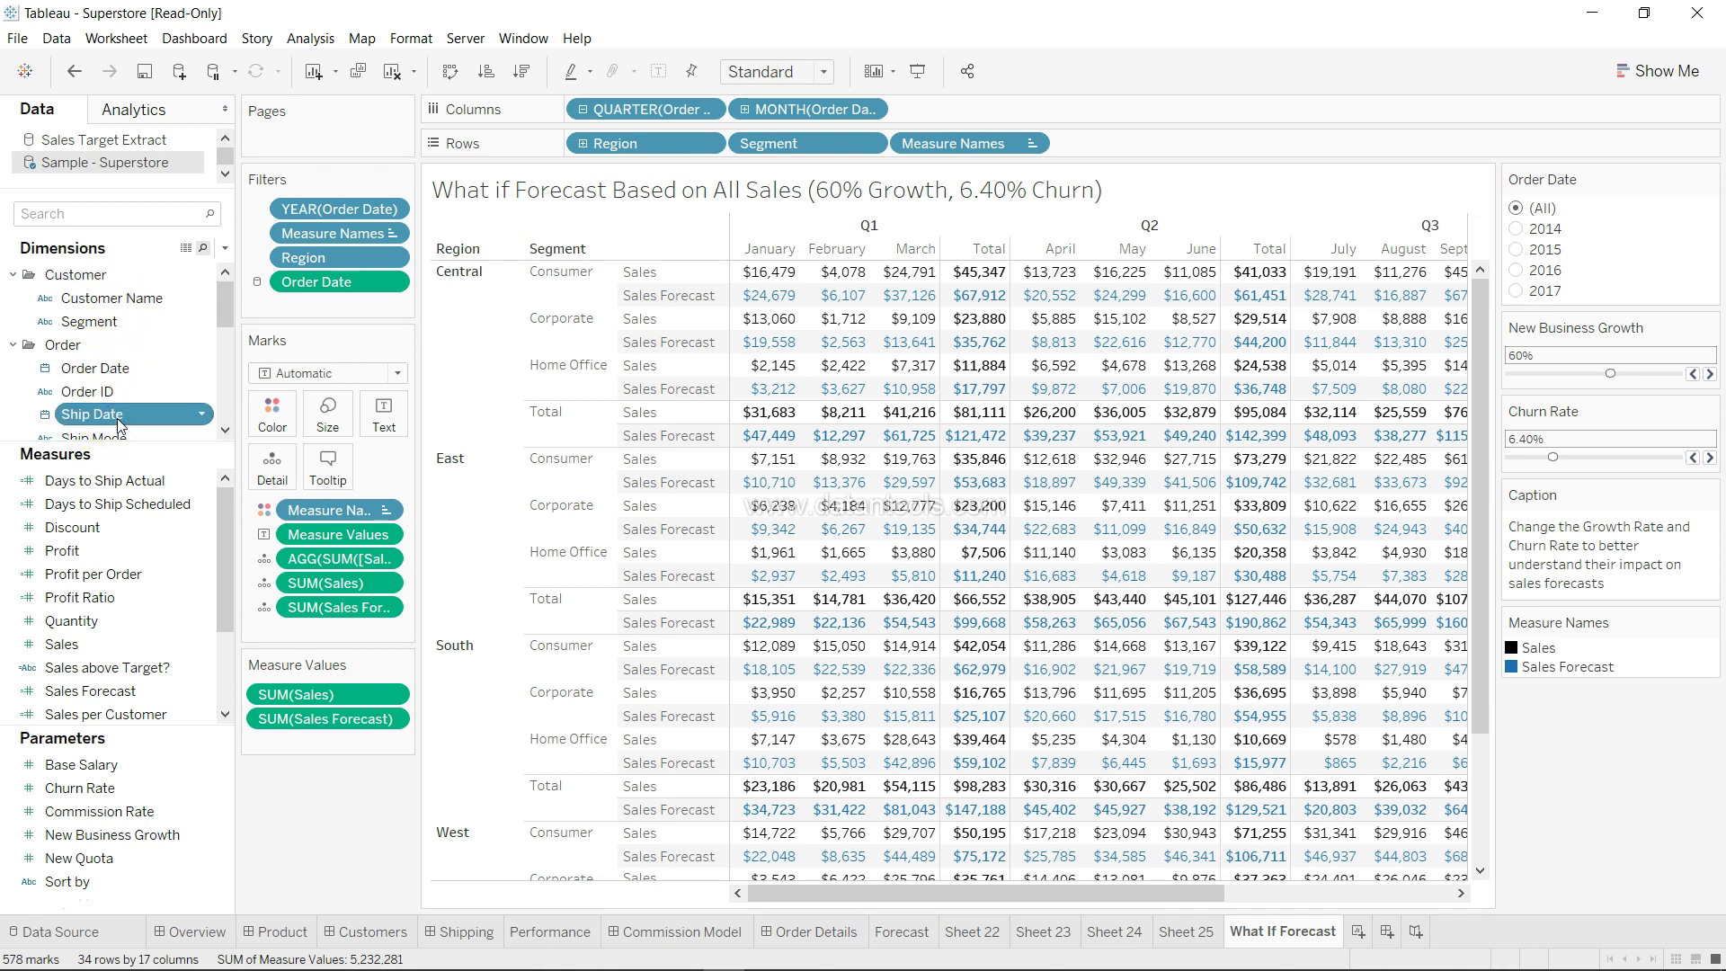
{"action": "left_click_drag", "start_coordinate": [119, 424], "coordinate": [155, 411]}
{"action": "left_click", "coordinate": [159, 399], "text": "ctrl"}
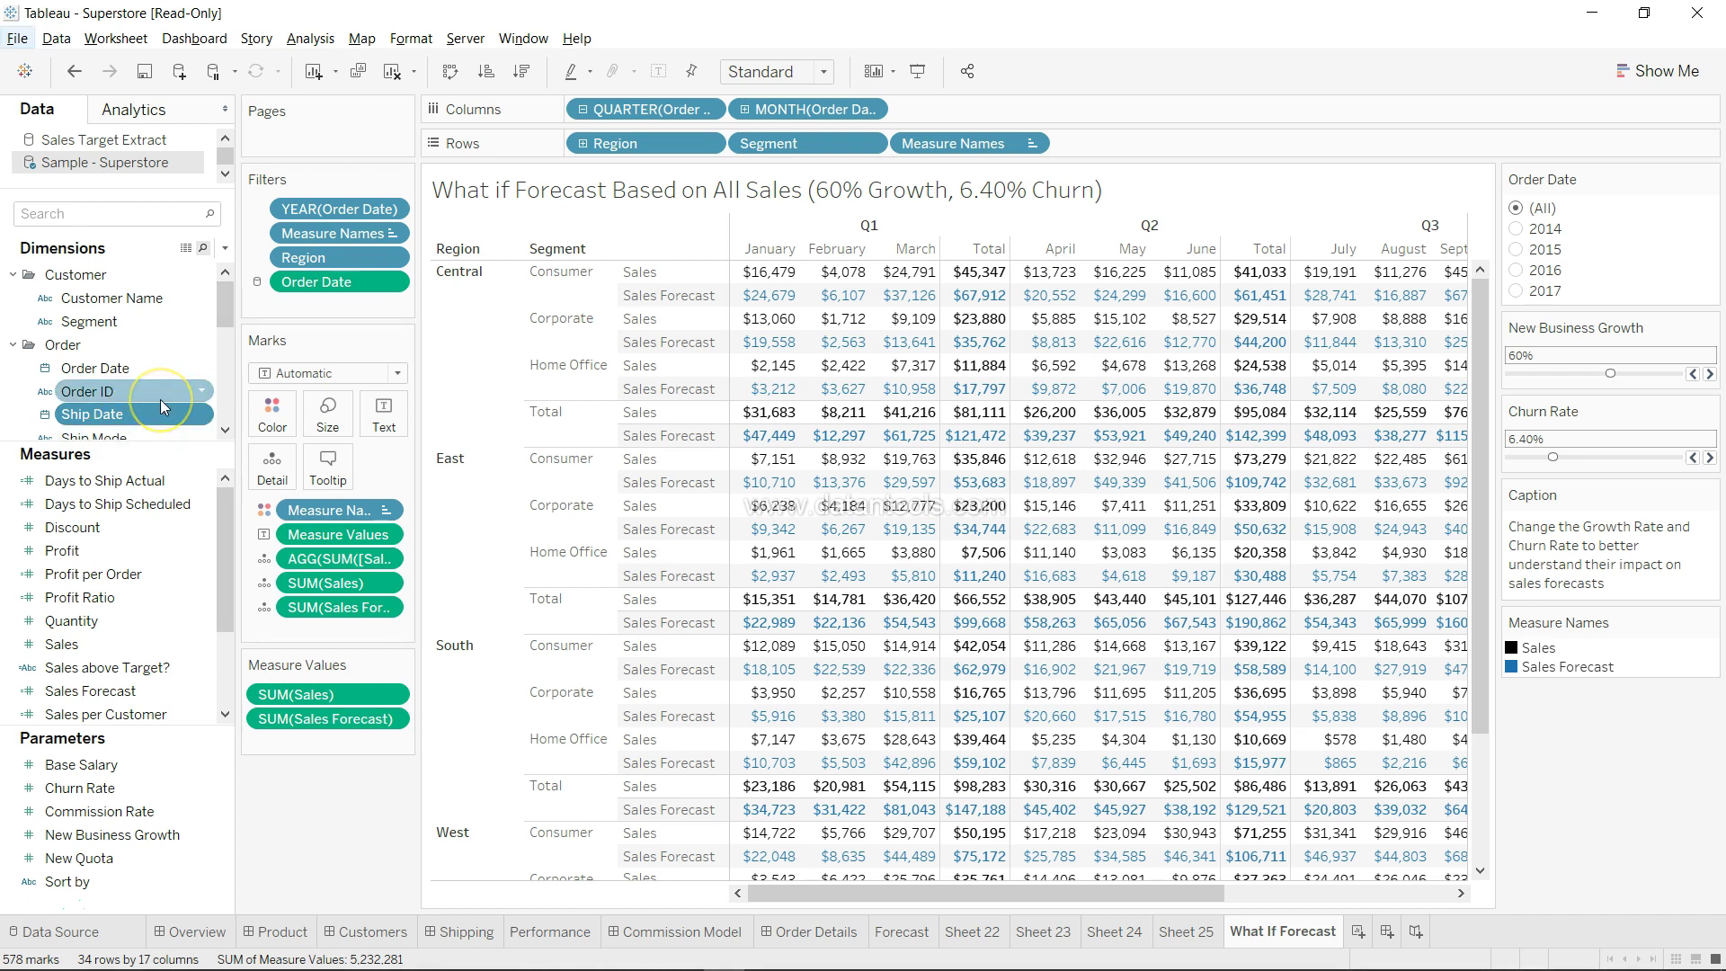
{"action": "key", "text": "alt+shift+f"}
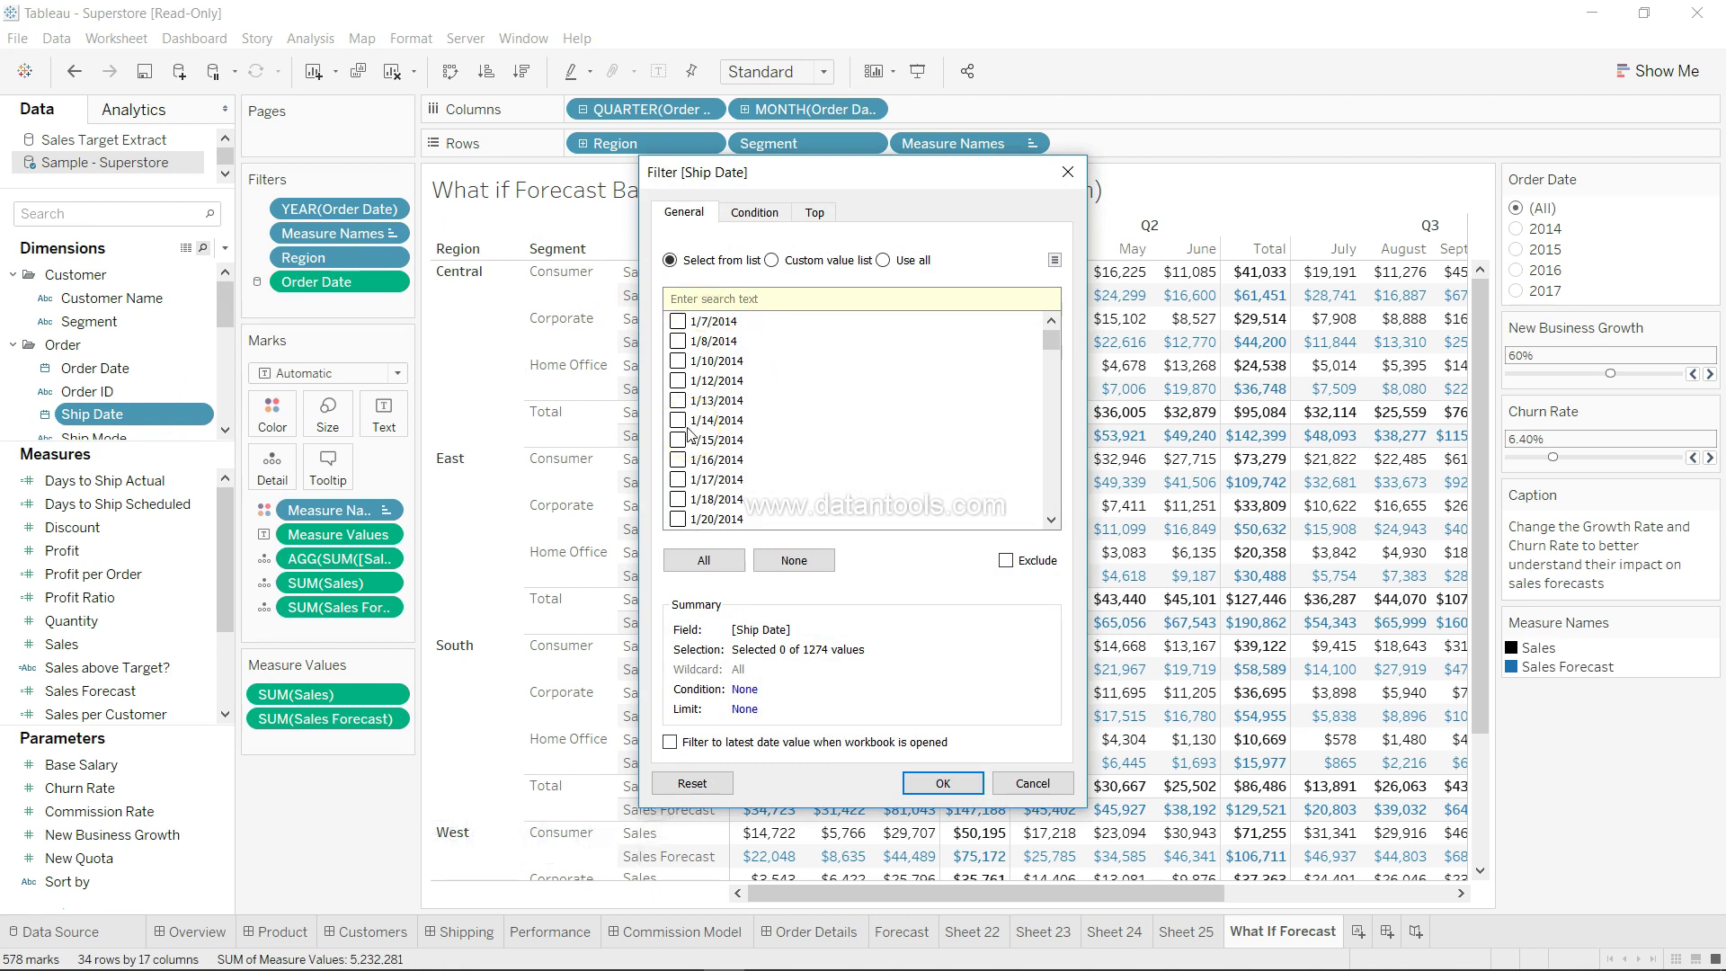
{"action": "left_click", "coordinate": [704, 559]}
{"action": "left_click", "coordinate": [932, 784]}
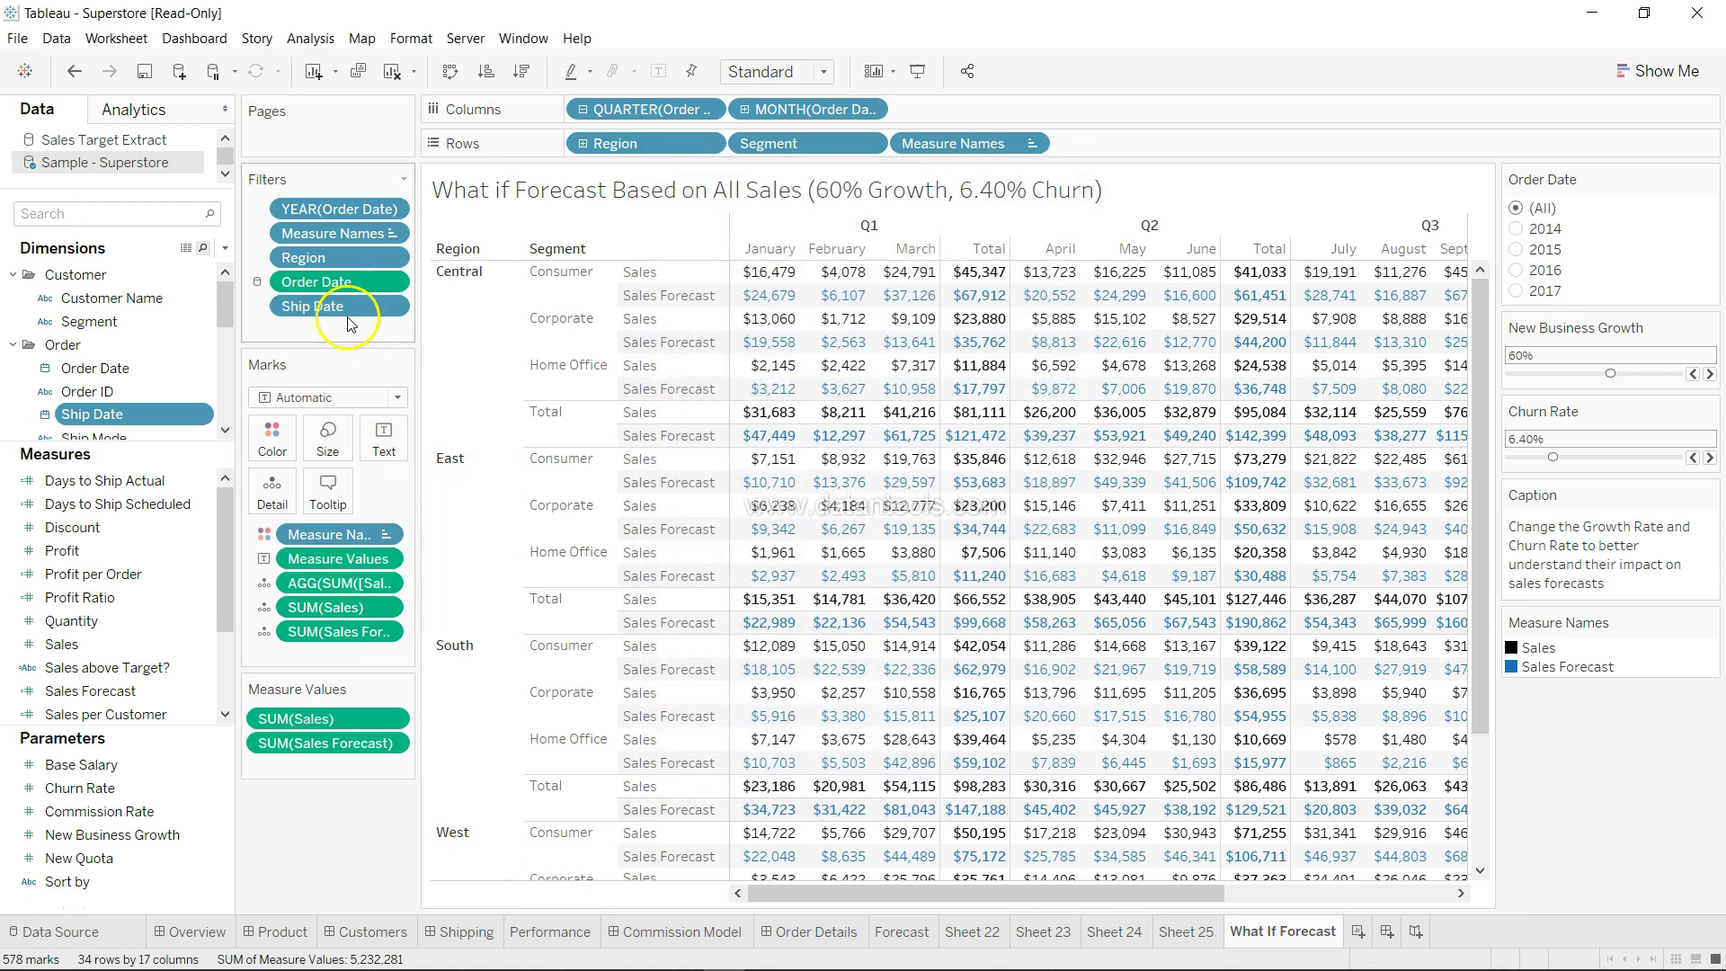
Add the Profit measure as a filter, accepting the full range of values from -3,037.303 to 9,492.867
{"action": "left_click", "coordinate": [150, 550]}
{"action": "key", "text": "alt"}
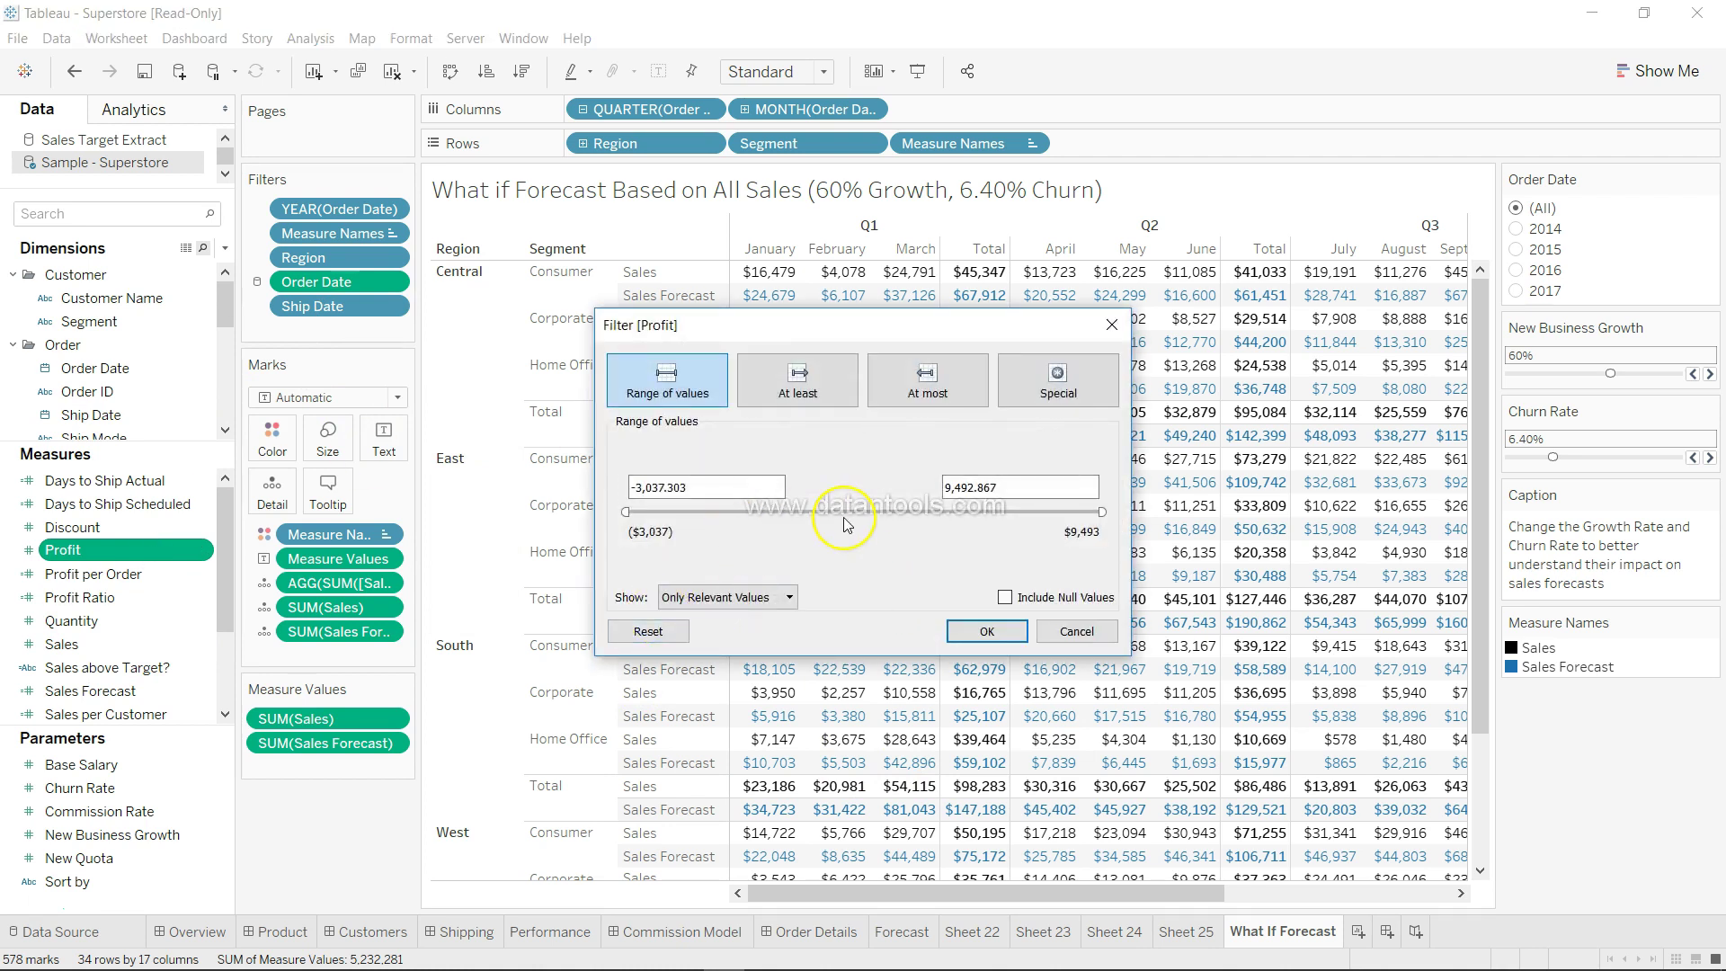
{"action": "left_click", "coordinate": [986, 631]}
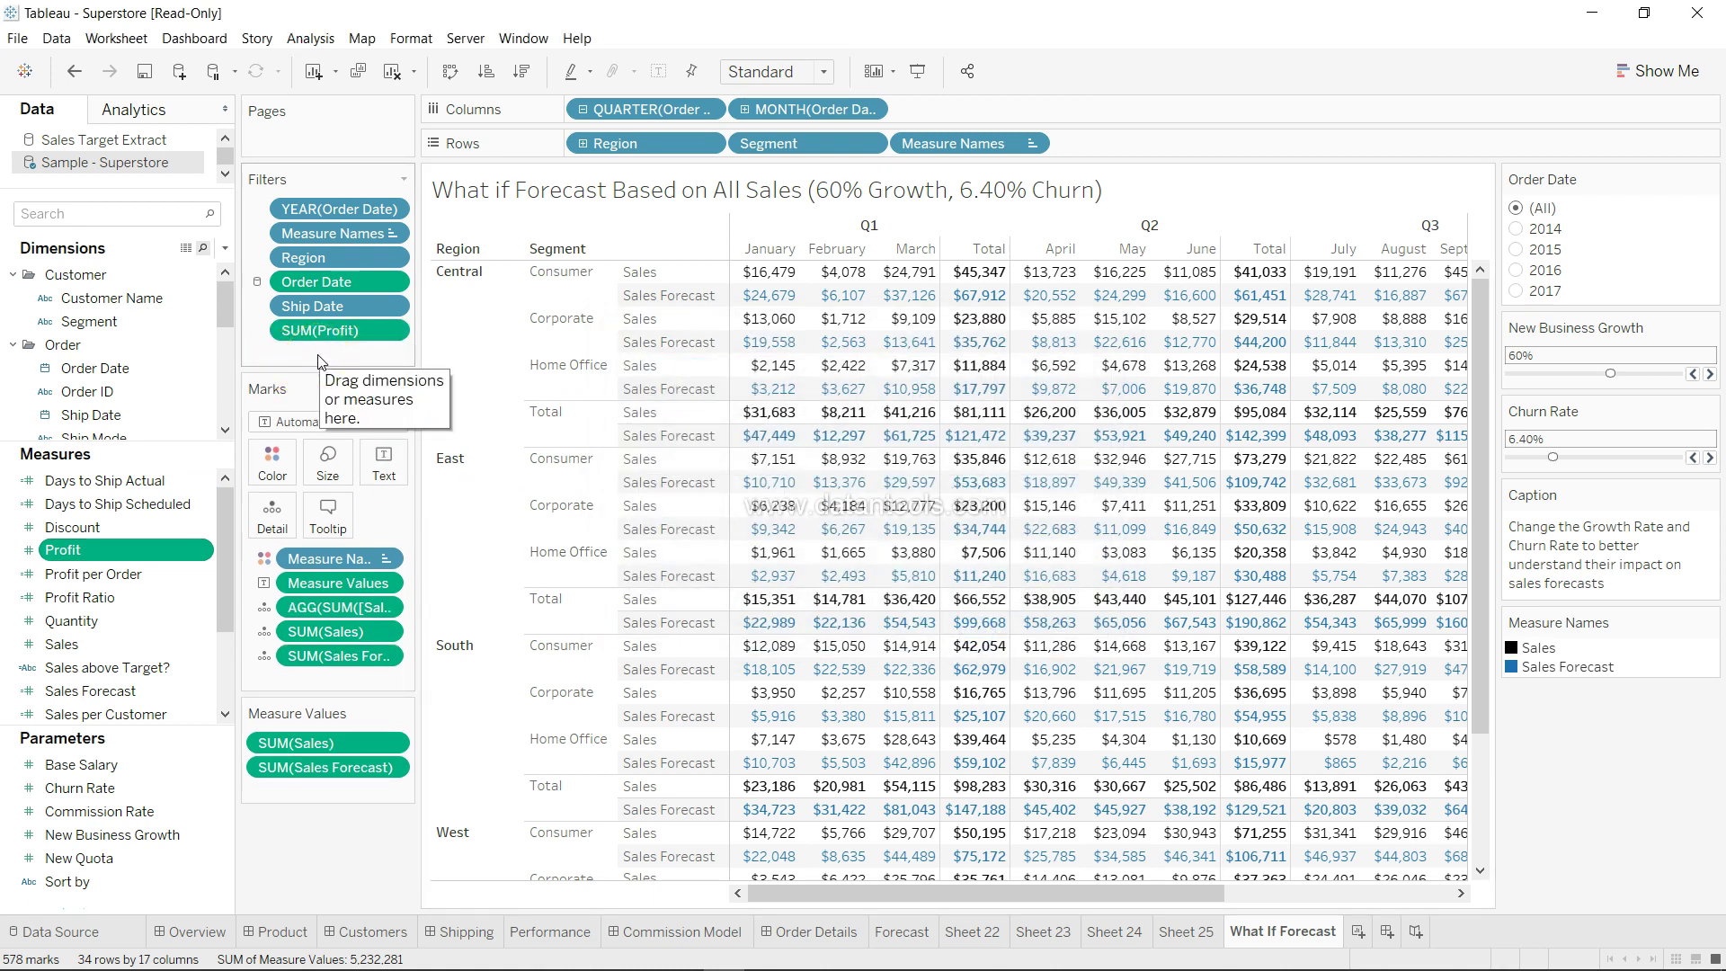
Add the State dimension from the Location hierarchy to the Rows shelf, after Measure Names
{"action": "left_click", "coordinate": [148, 552]}
{"action": "left_click", "coordinate": [665, 148]}
{"action": "left_click_drag", "start_coordinate": [666, 148], "coordinate": [223, 355]}
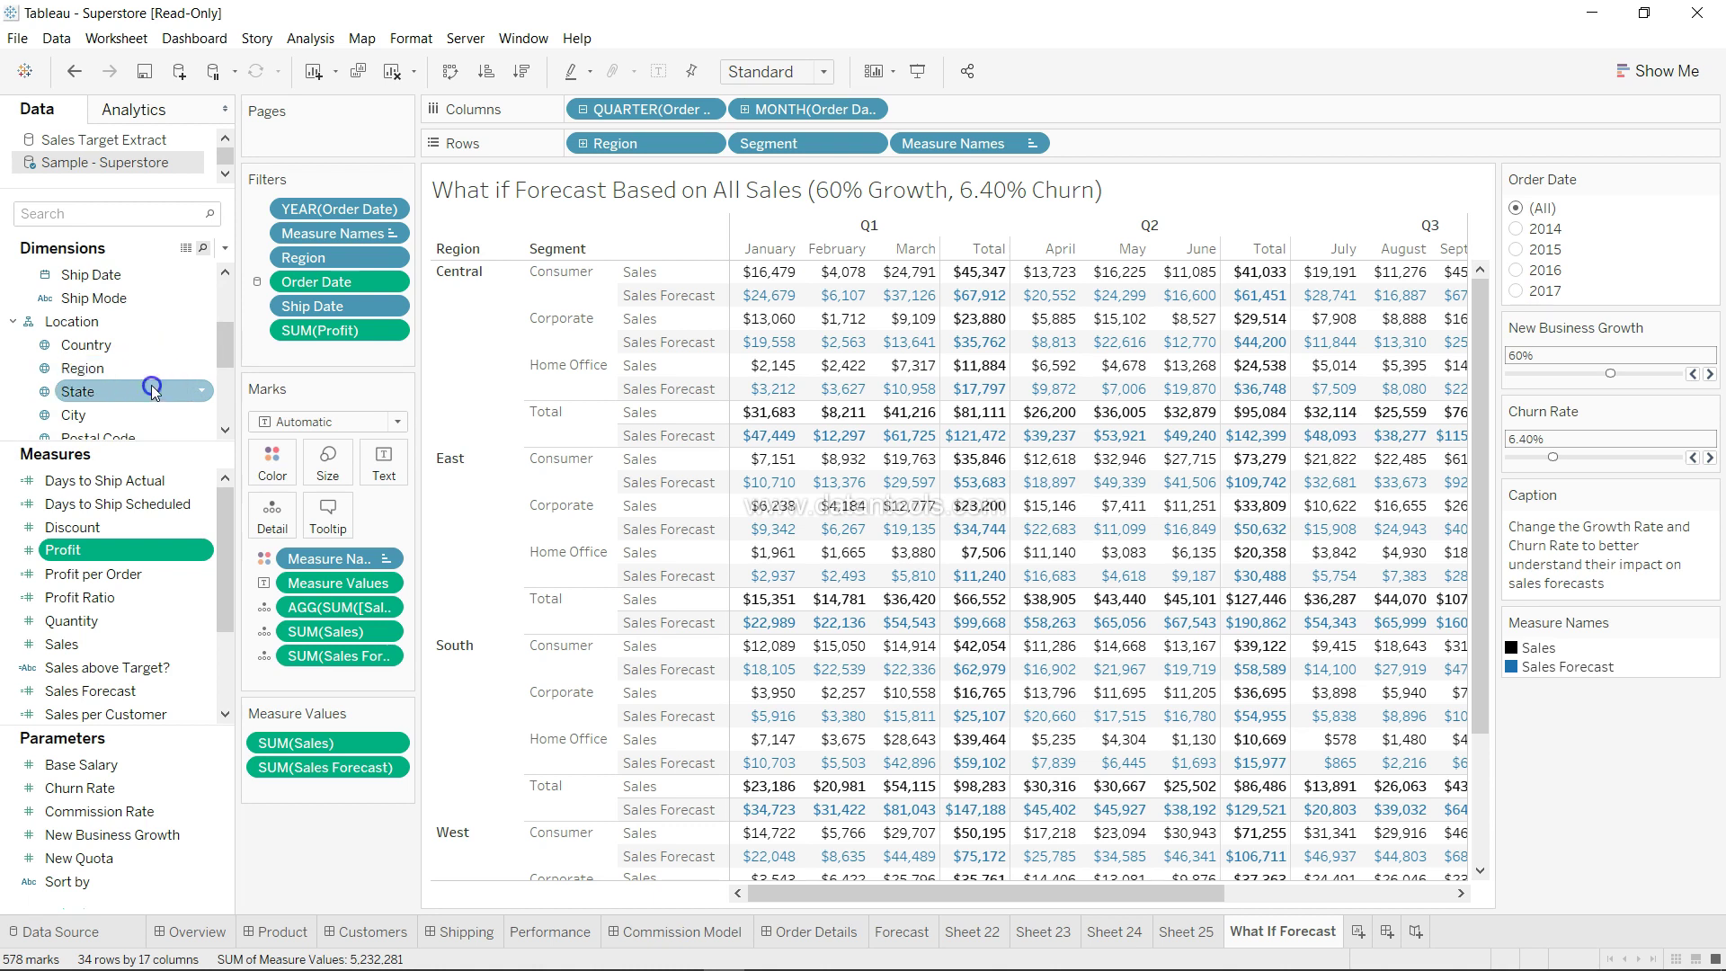
{"action": "left_click", "coordinate": [148, 390]}
{"action": "left_click_drag", "start_coordinate": [344, 336], "coordinate": [186, 413]}
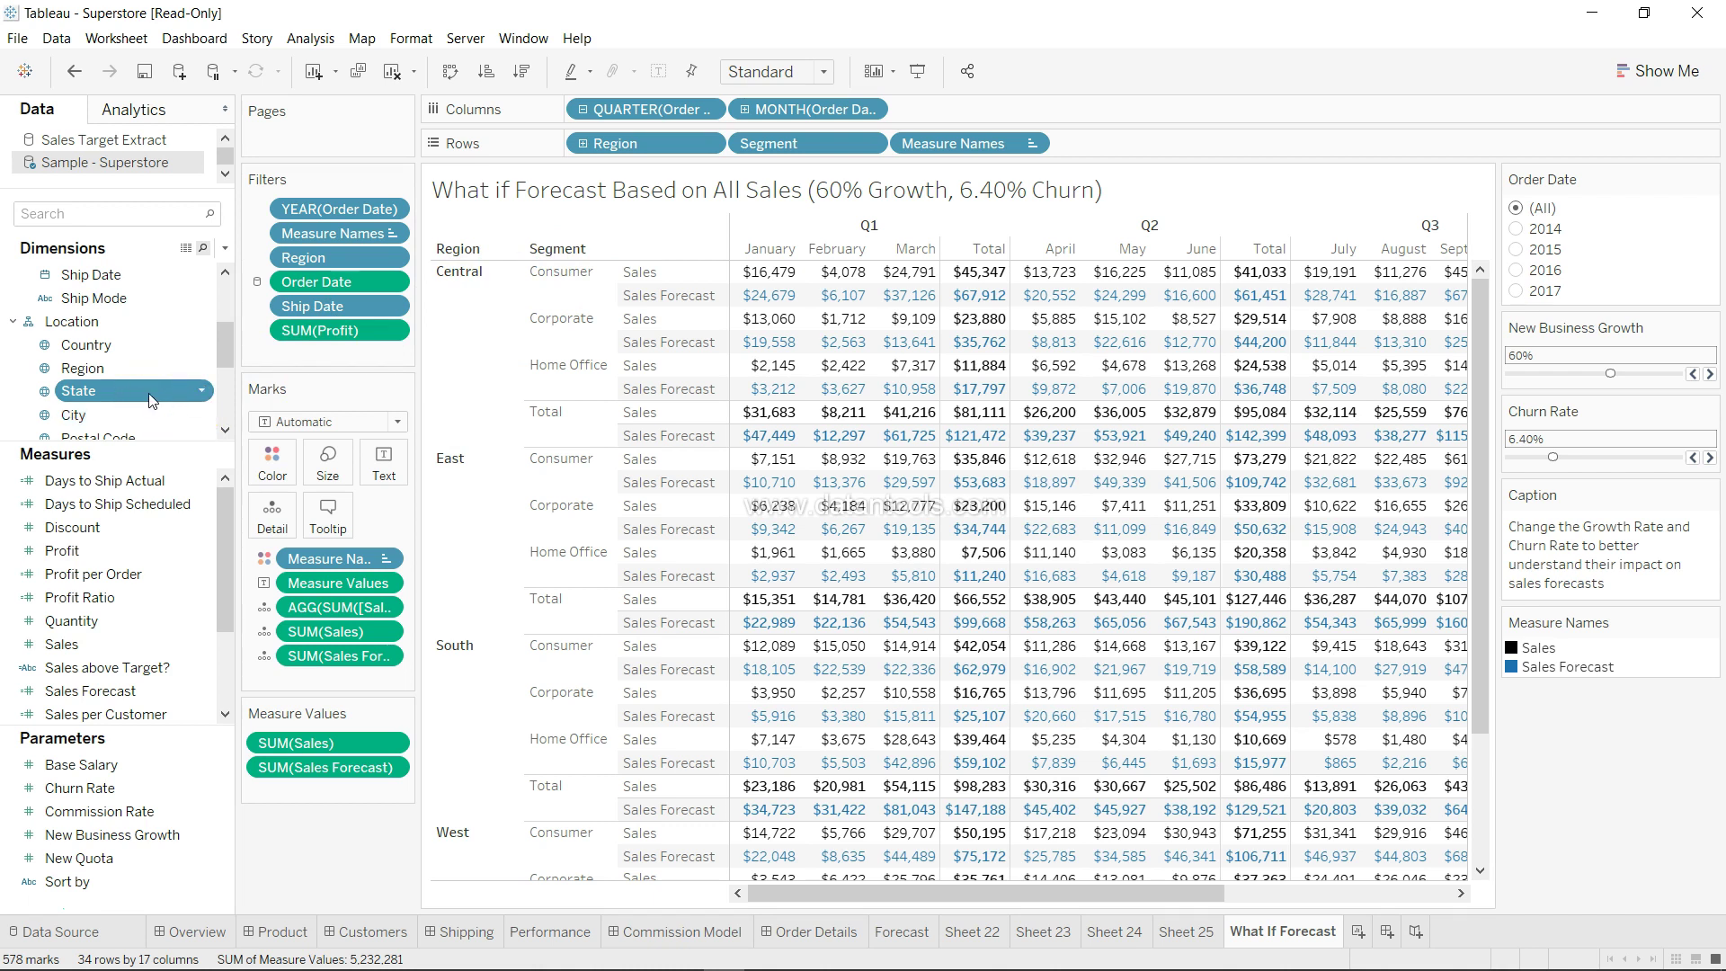
{"action": "left_click_drag", "start_coordinate": [153, 401], "coordinate": [469, 147]}
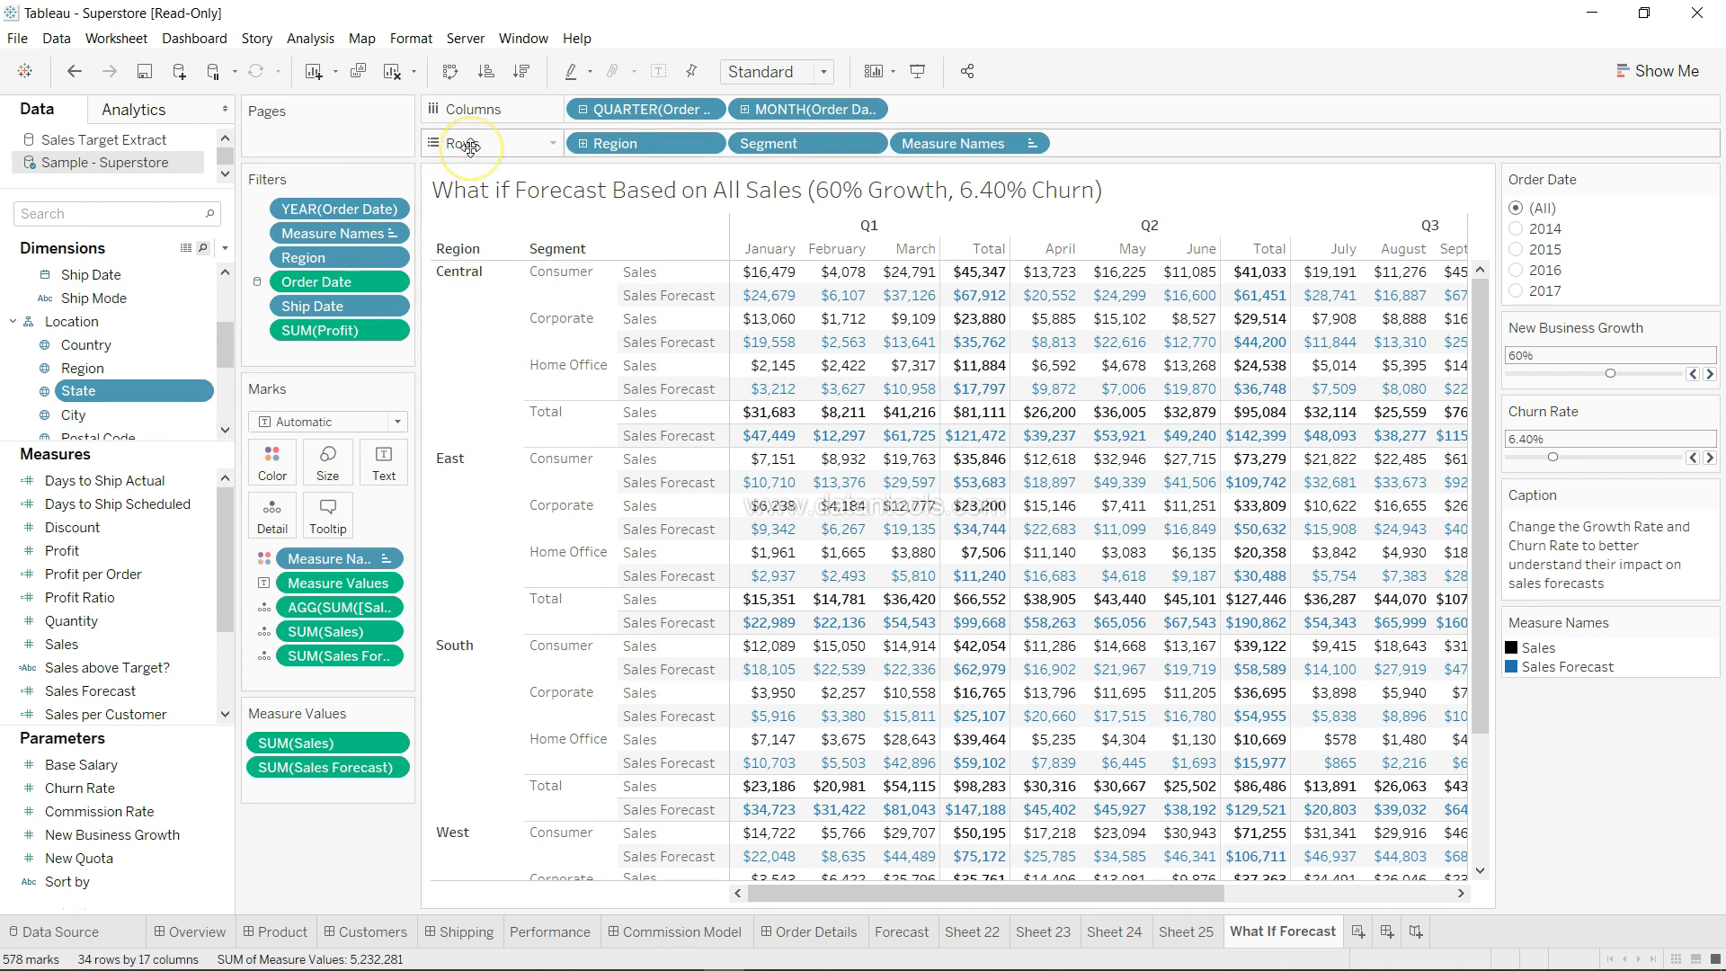
{"action": "key", "text": "alt"}
{"action": "key", "text": "alt+shift+x"}
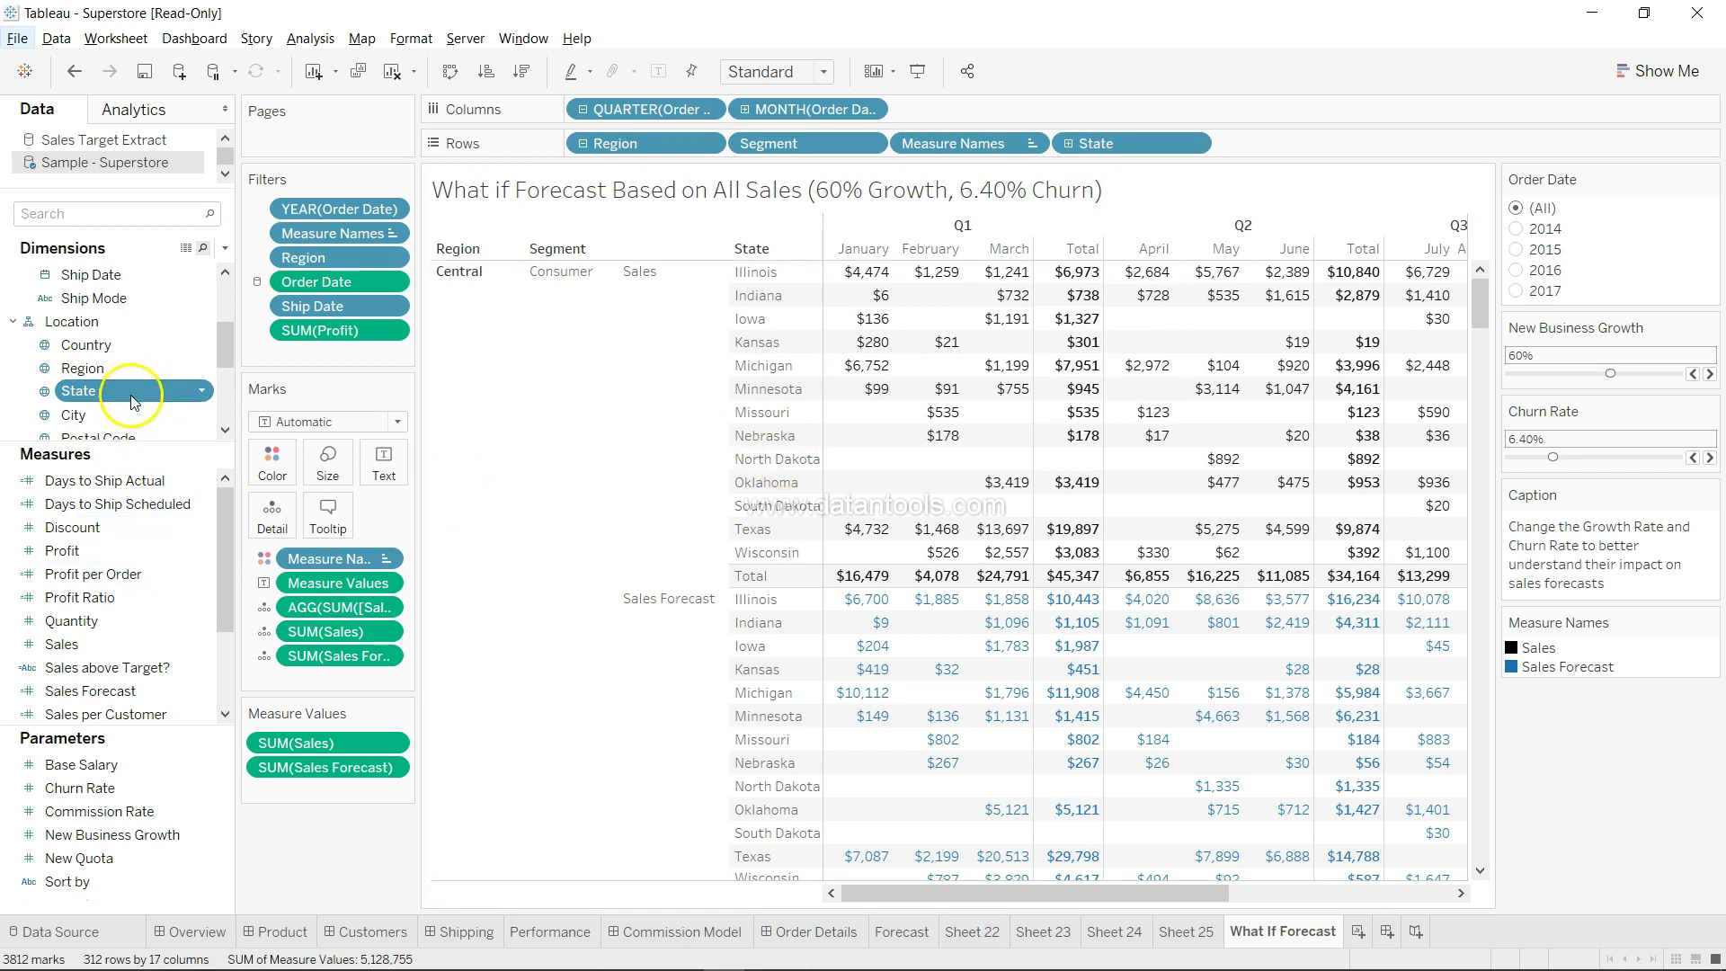
{"action": "left_click", "coordinate": [140, 527]}
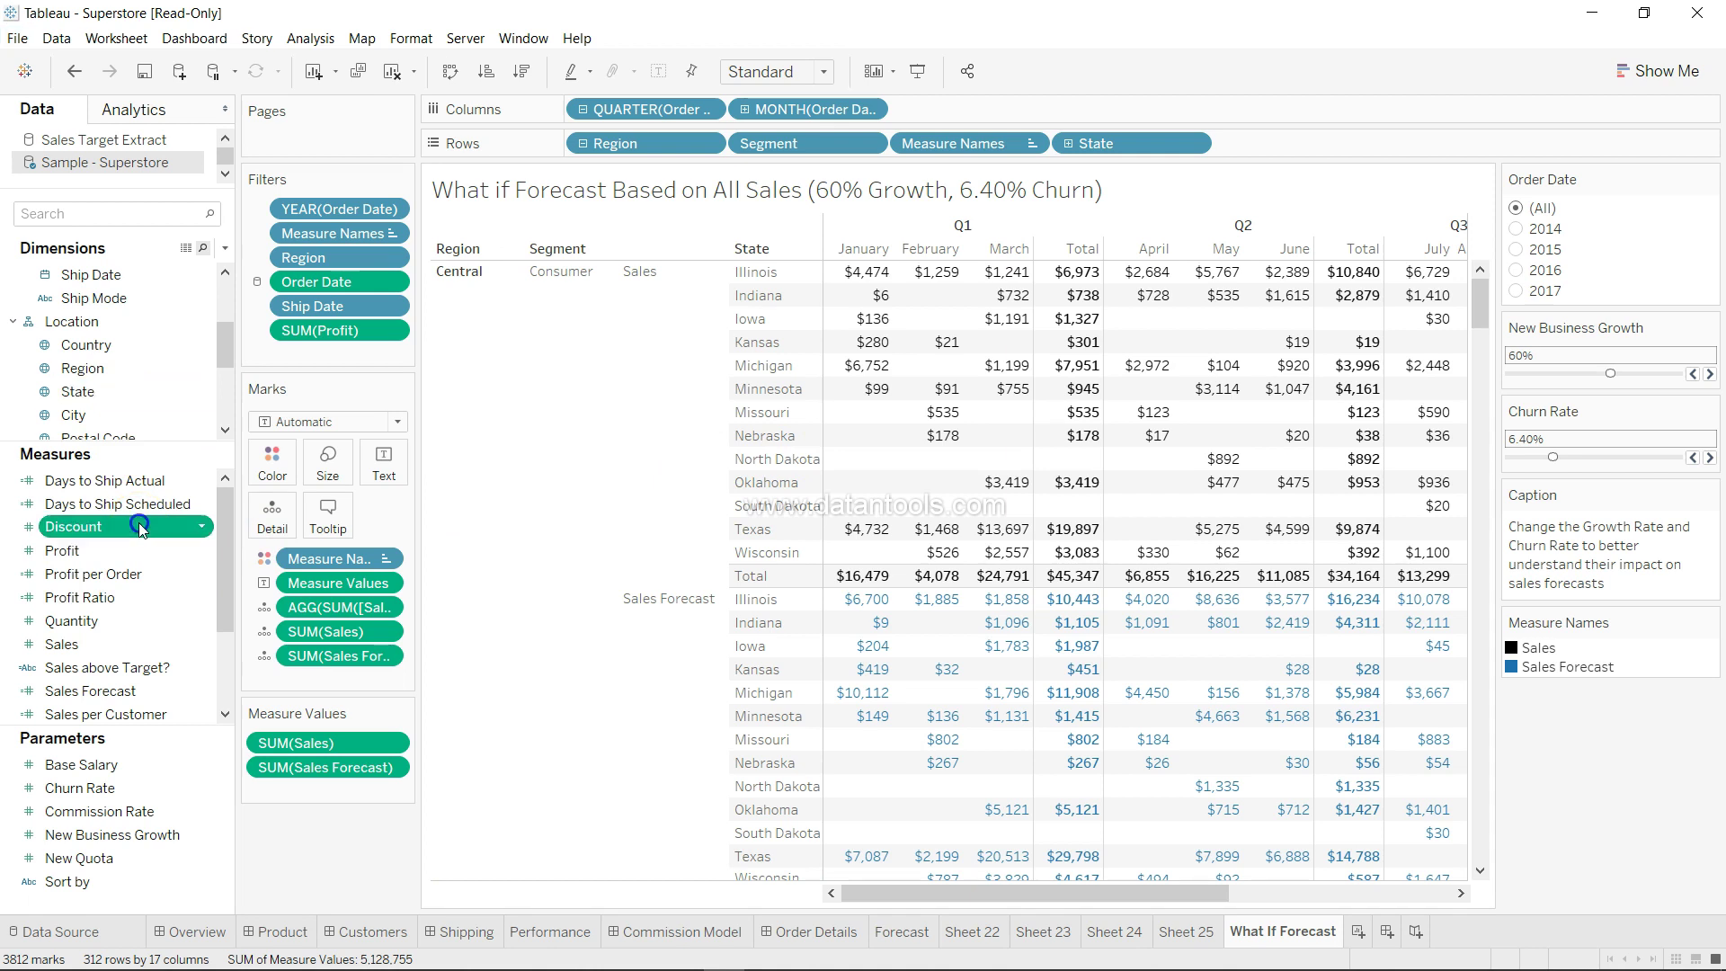
{"action": "left_click_drag", "start_coordinate": [157, 514], "coordinate": [198, 704]}
{"action": "left_click", "coordinate": [193, 691], "text": "ctrl"}
{"action": "left_click", "coordinate": [140, 528]}
{"action": "mouse_move", "coordinate": [960, 272]}
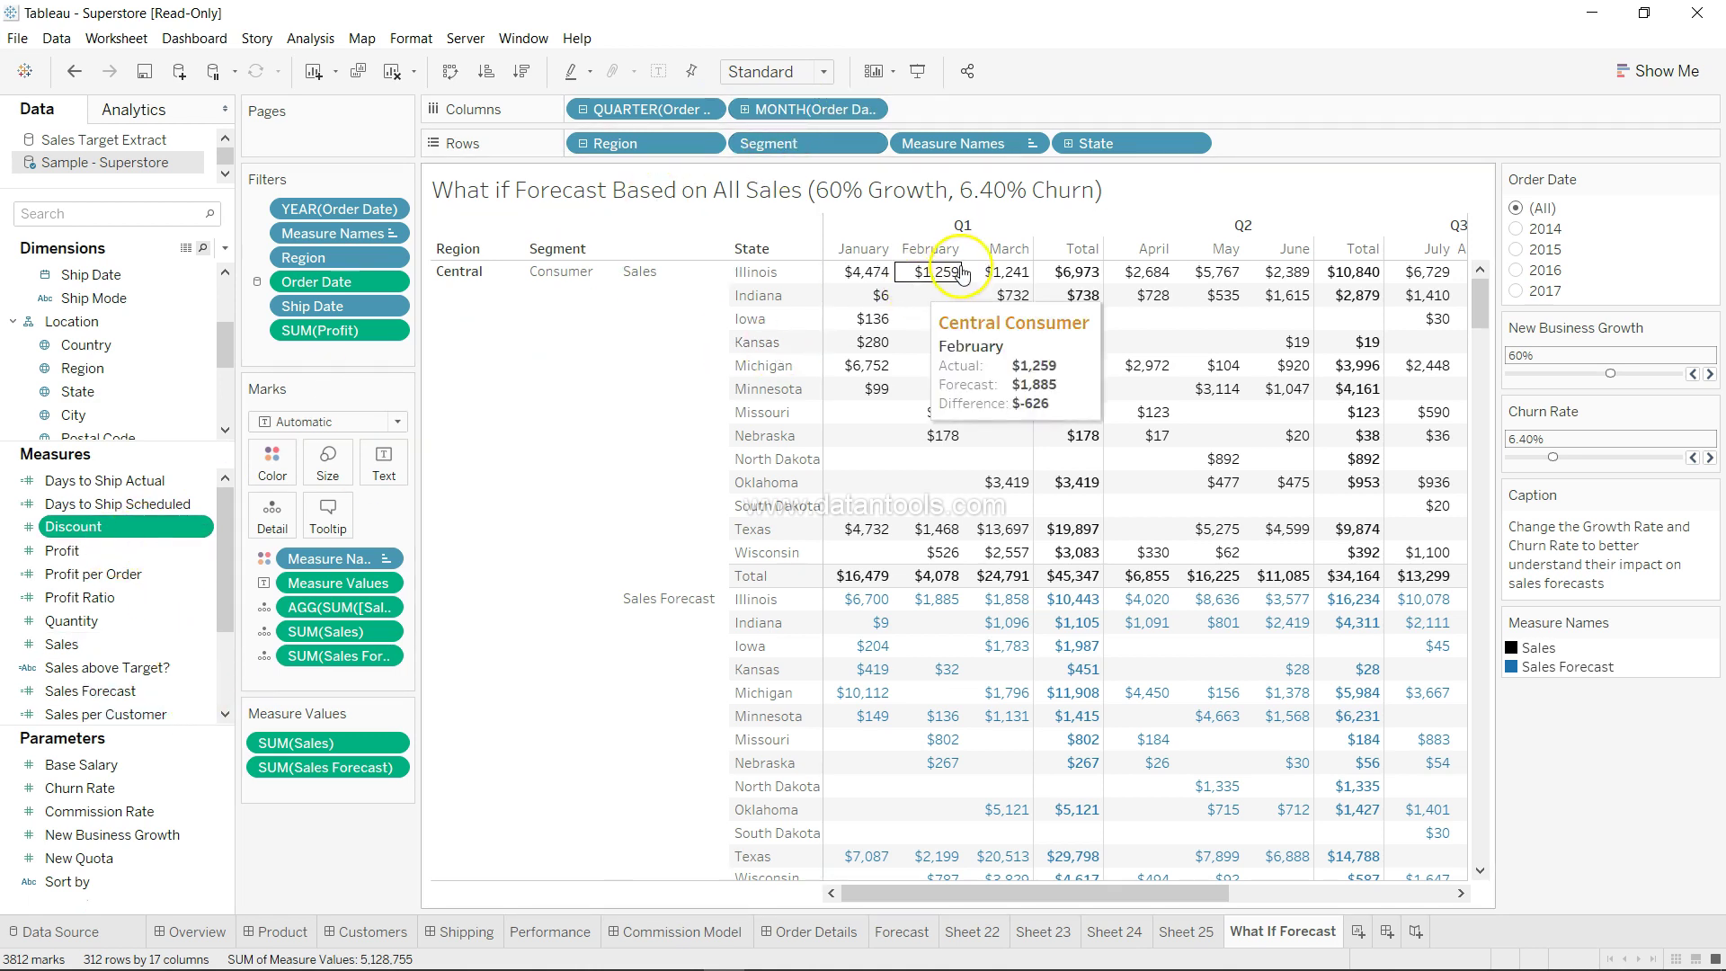
Add the Category dimension from the Product hierarchy to the Columns shelf, after the month of Order Date
{"action": "left_click_drag", "start_coordinate": [227, 344], "coordinate": [229, 381]}
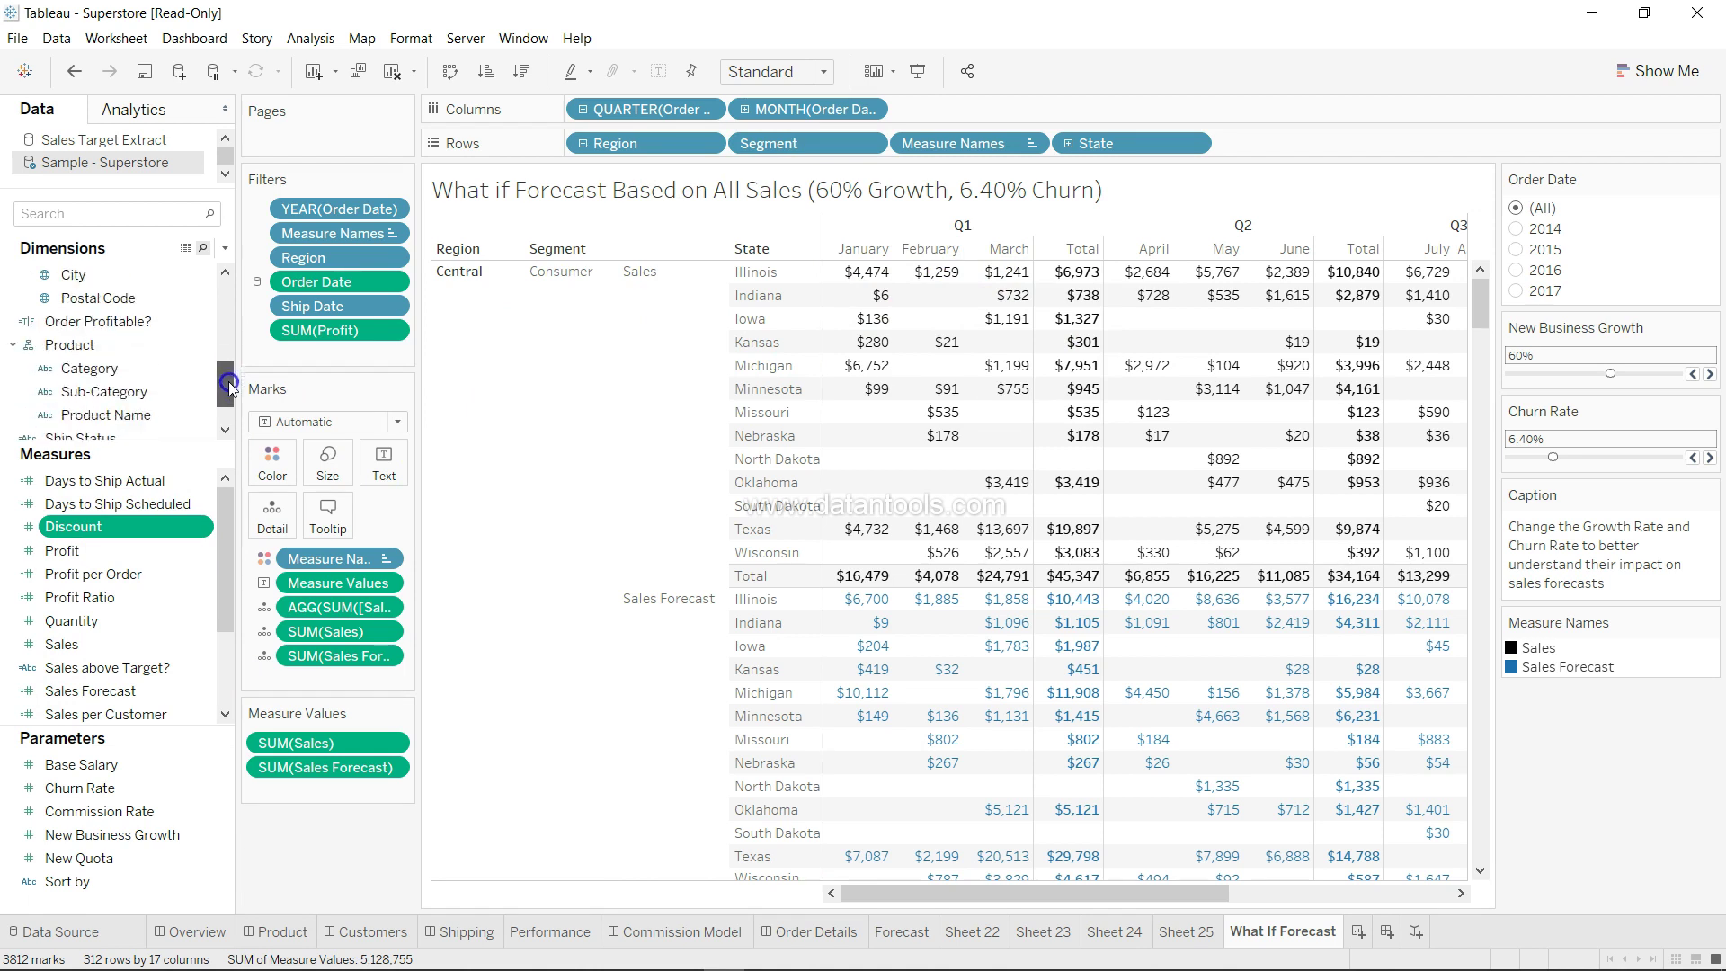
{"action": "left_click", "coordinate": [154, 372]}
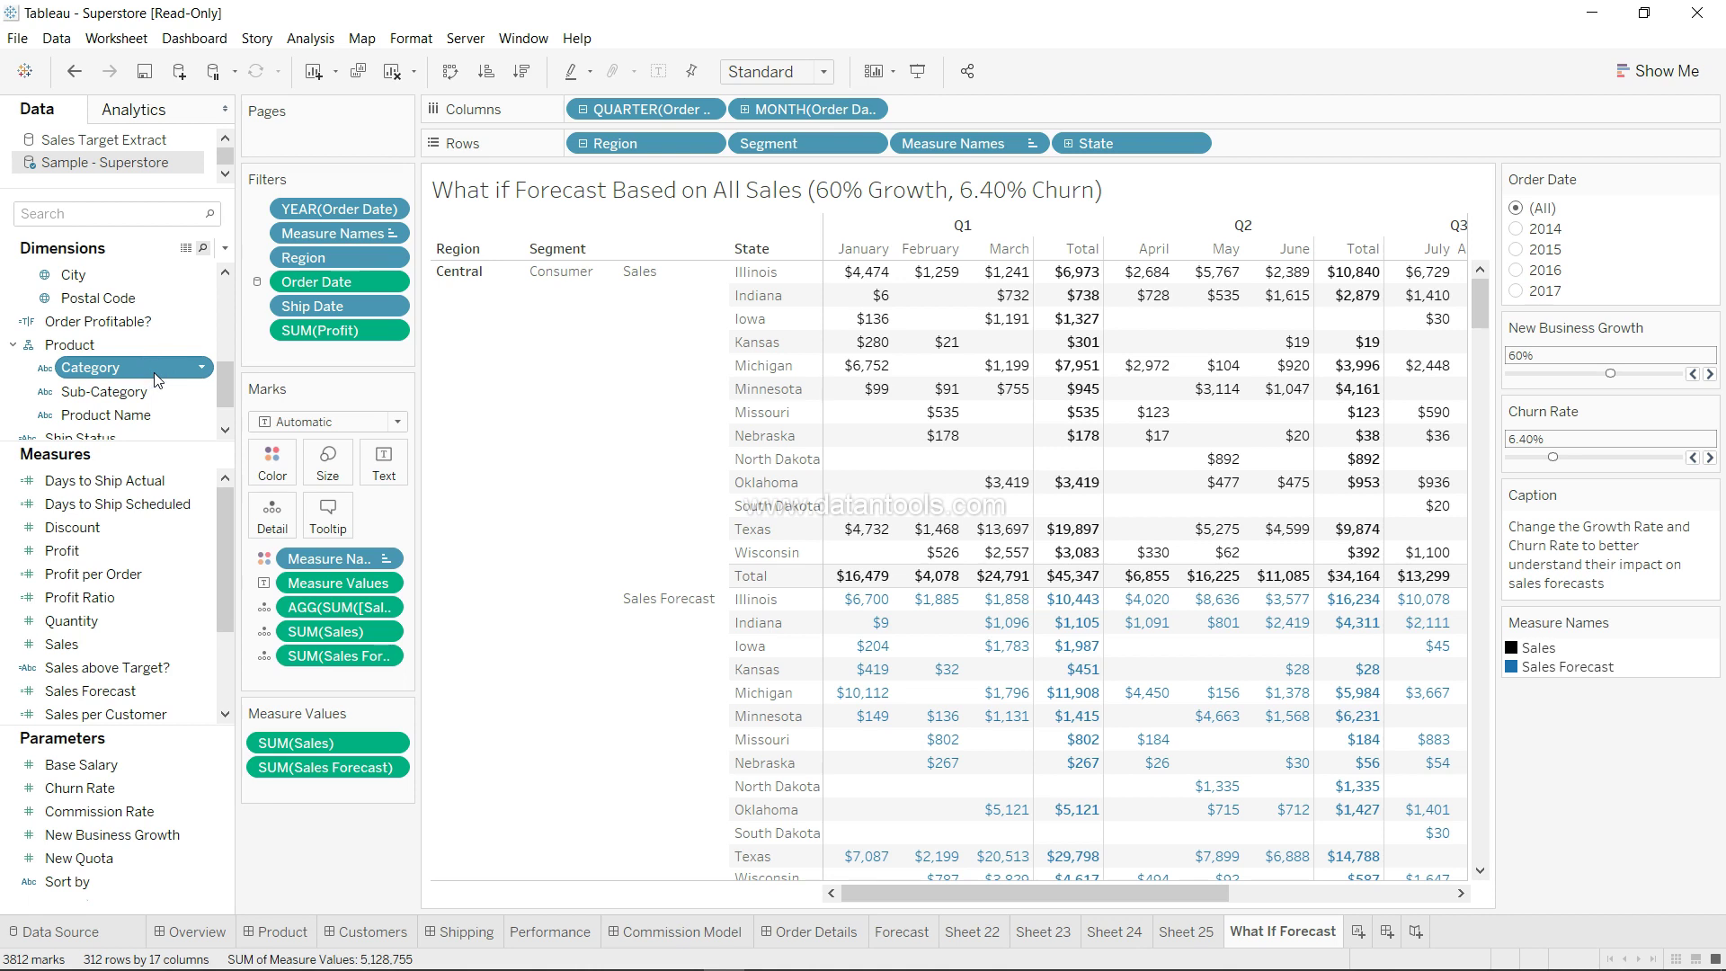
{"action": "key", "text": "alt+shift+c"}
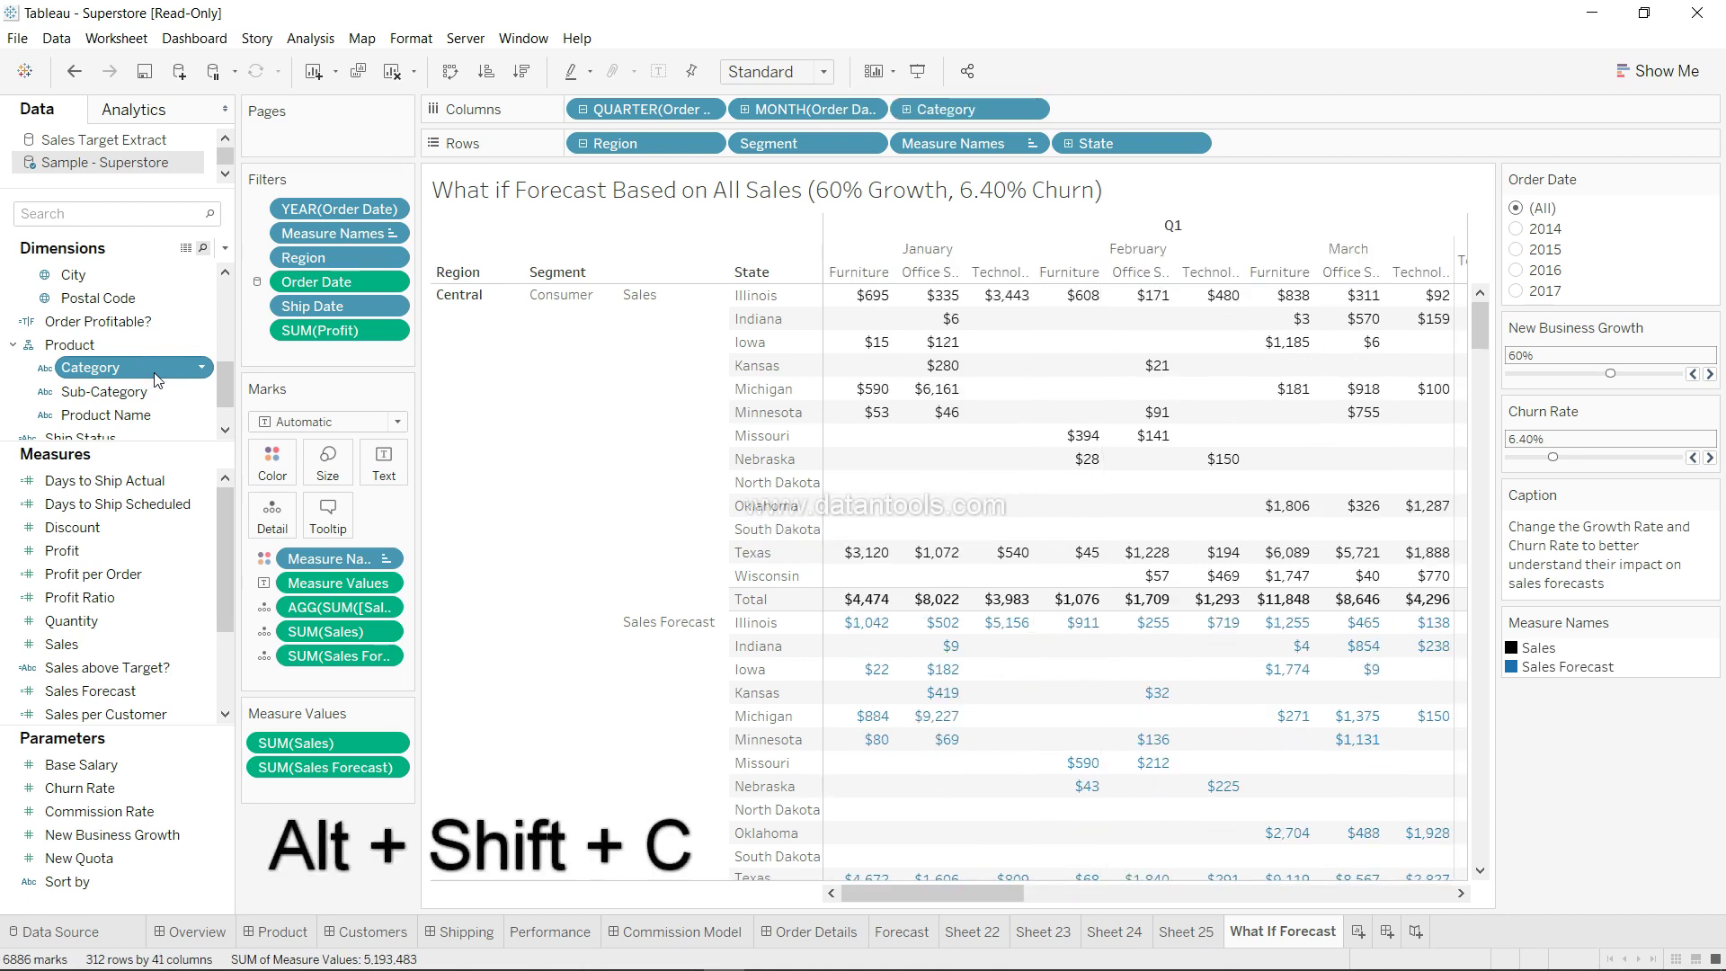
{"action": "left_click", "coordinate": [973, 108]}
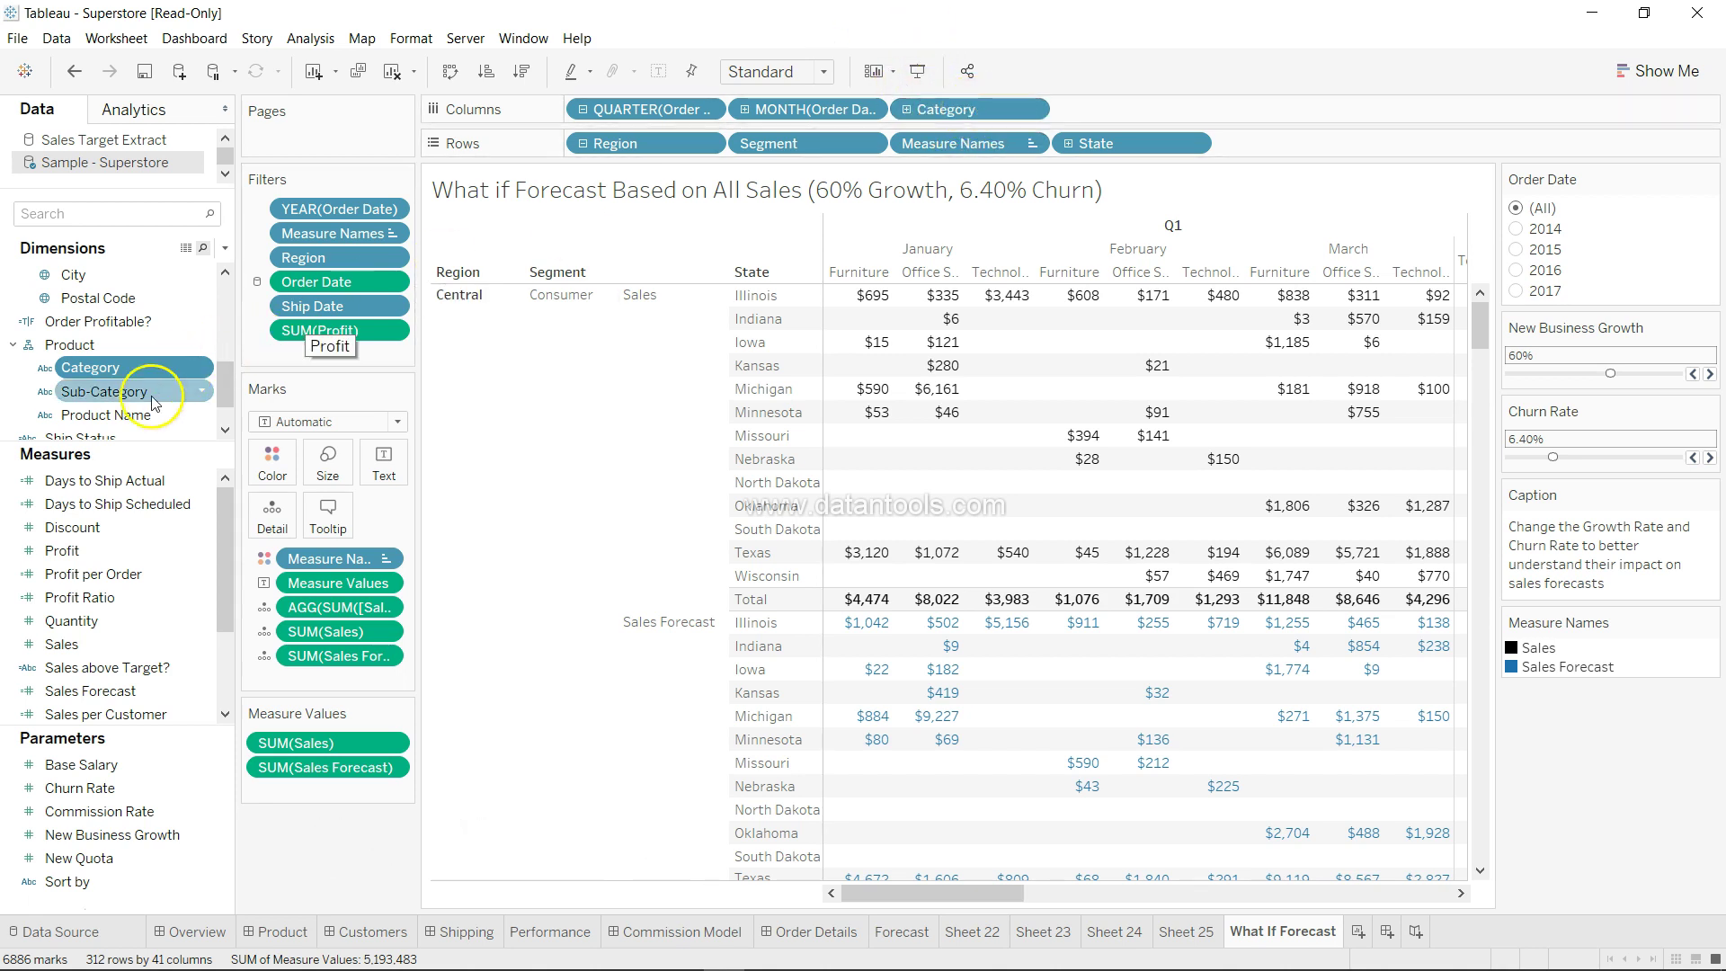
{"action": "left_click", "coordinate": [1169, 151]}
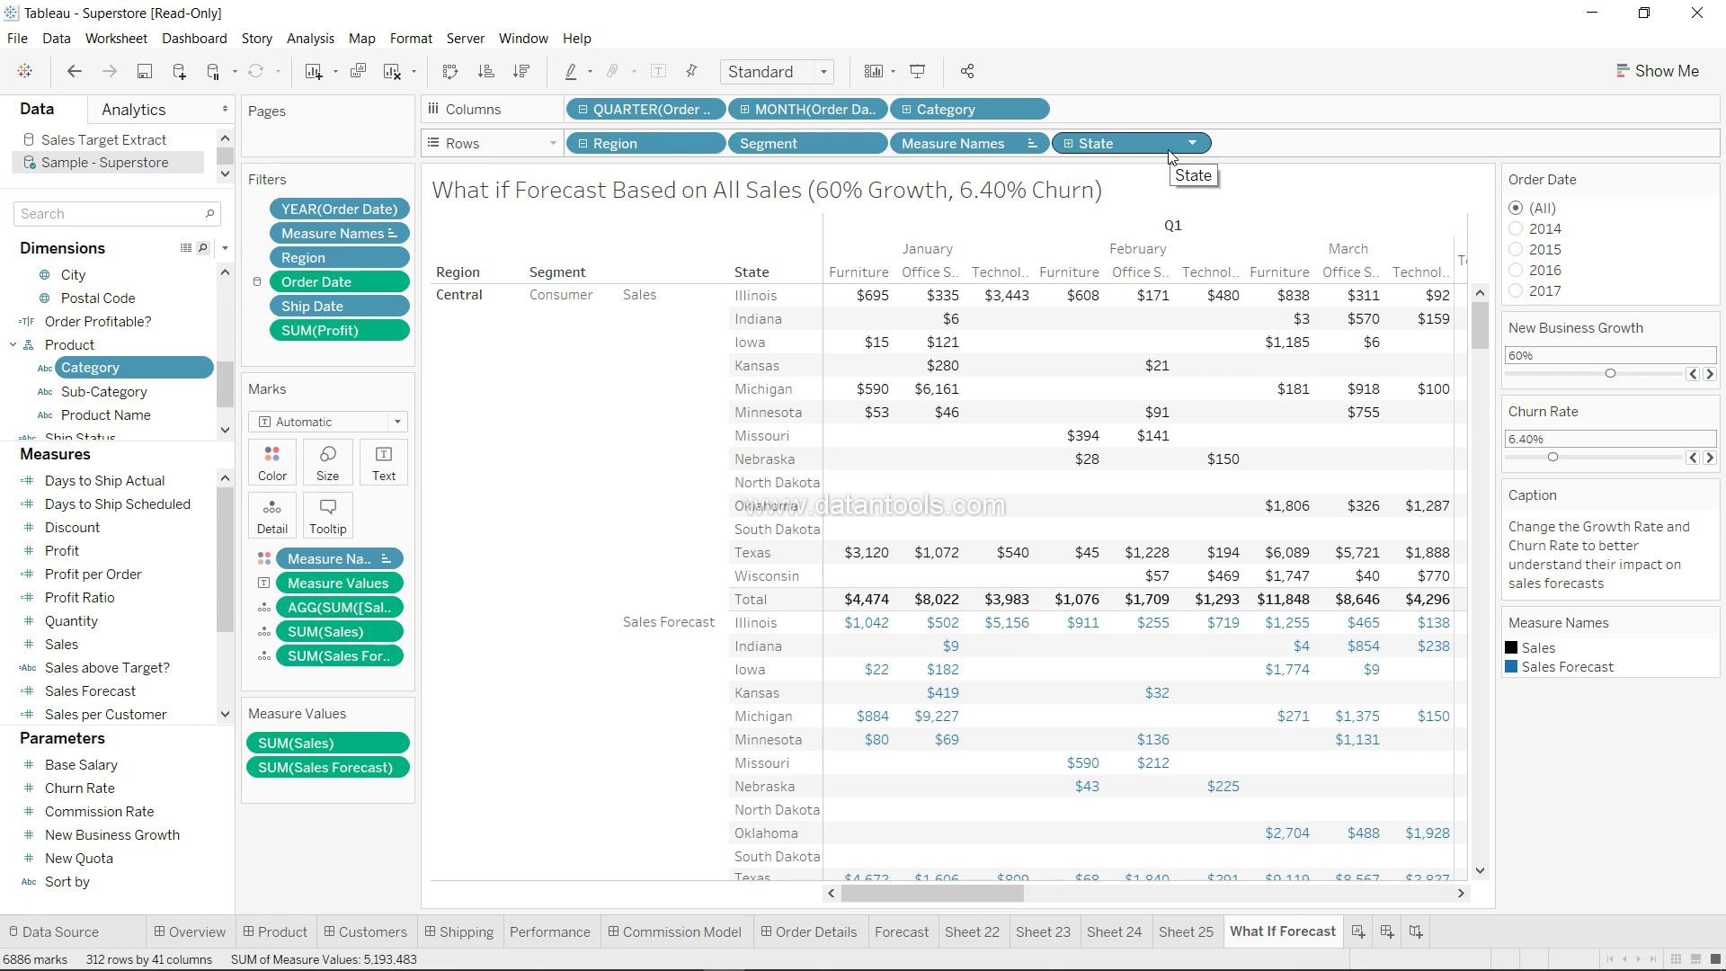
Assign the Sub-Category dimension to Size on the Marks card
{"action": "key", "text": "alt"}
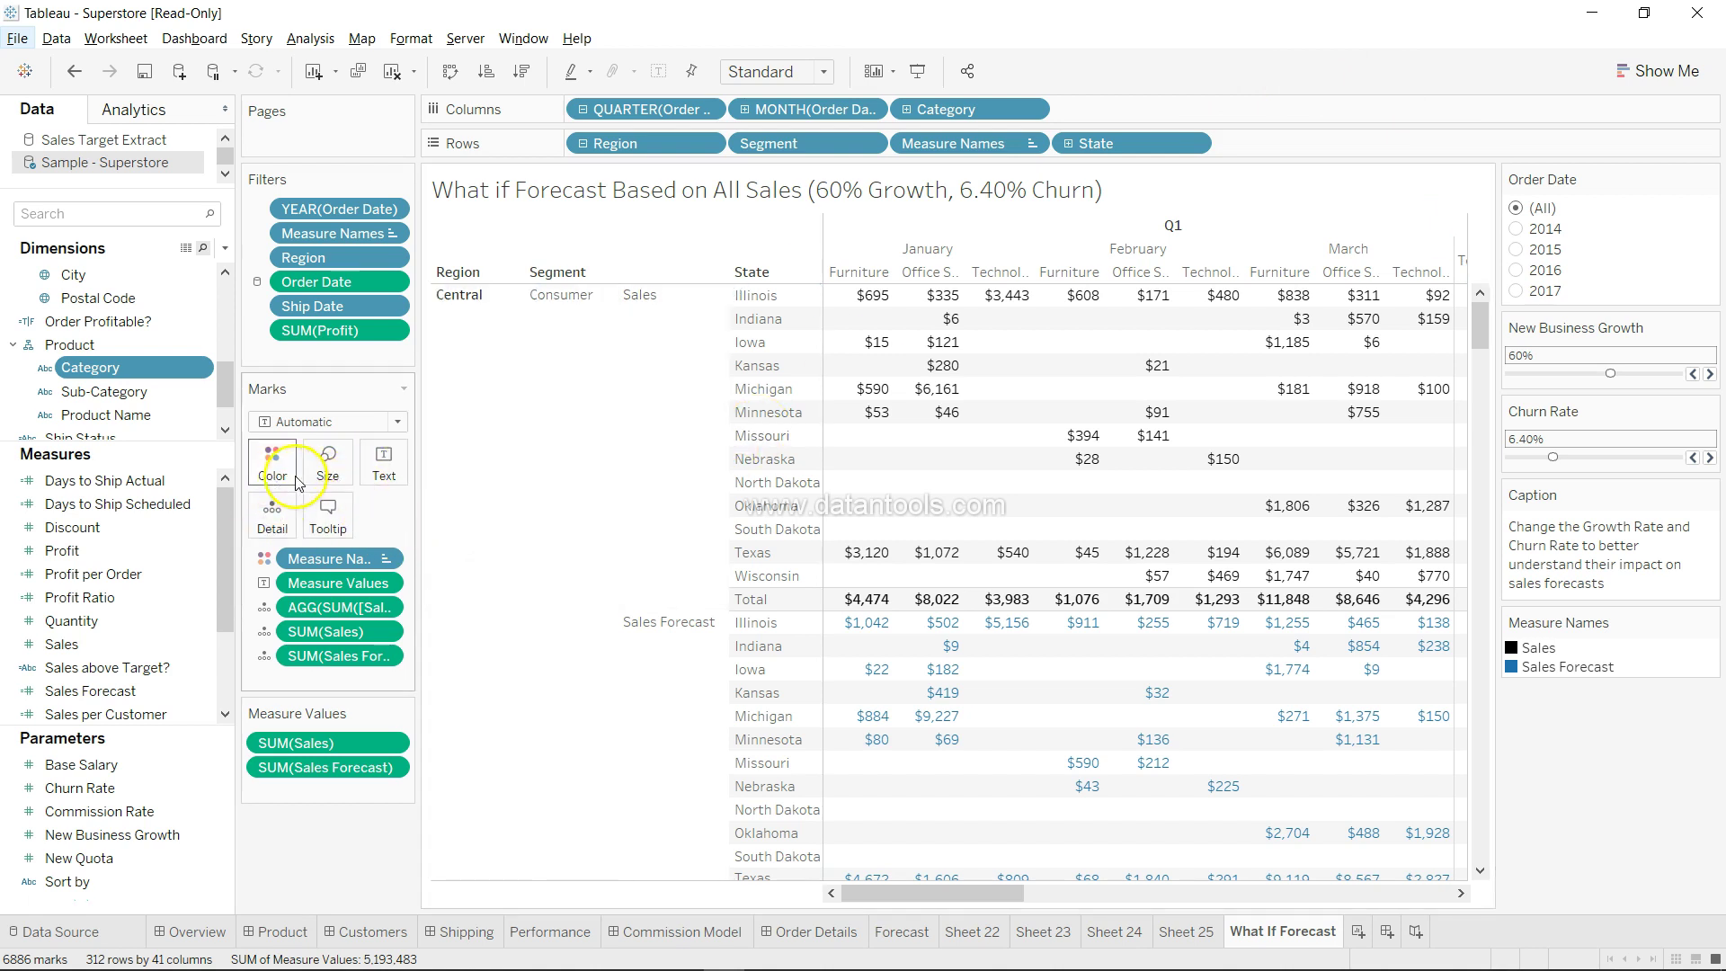
{"action": "left_click", "coordinate": [331, 477]}
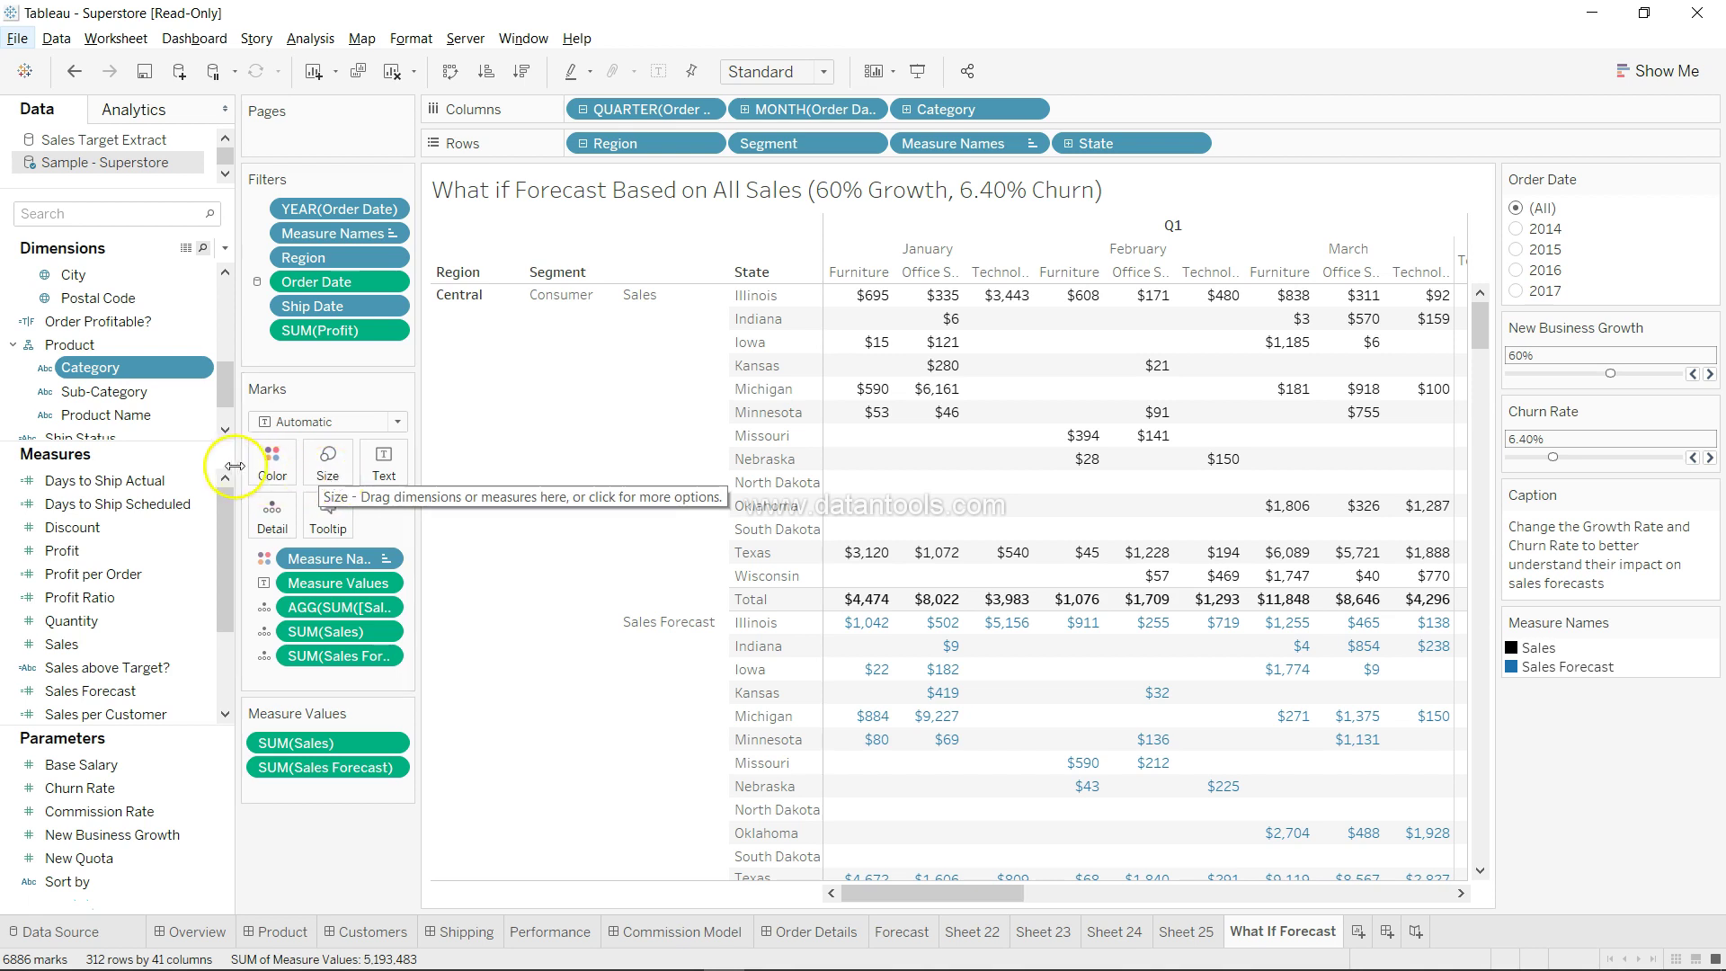
{"action": "left_click", "coordinate": [180, 392]}
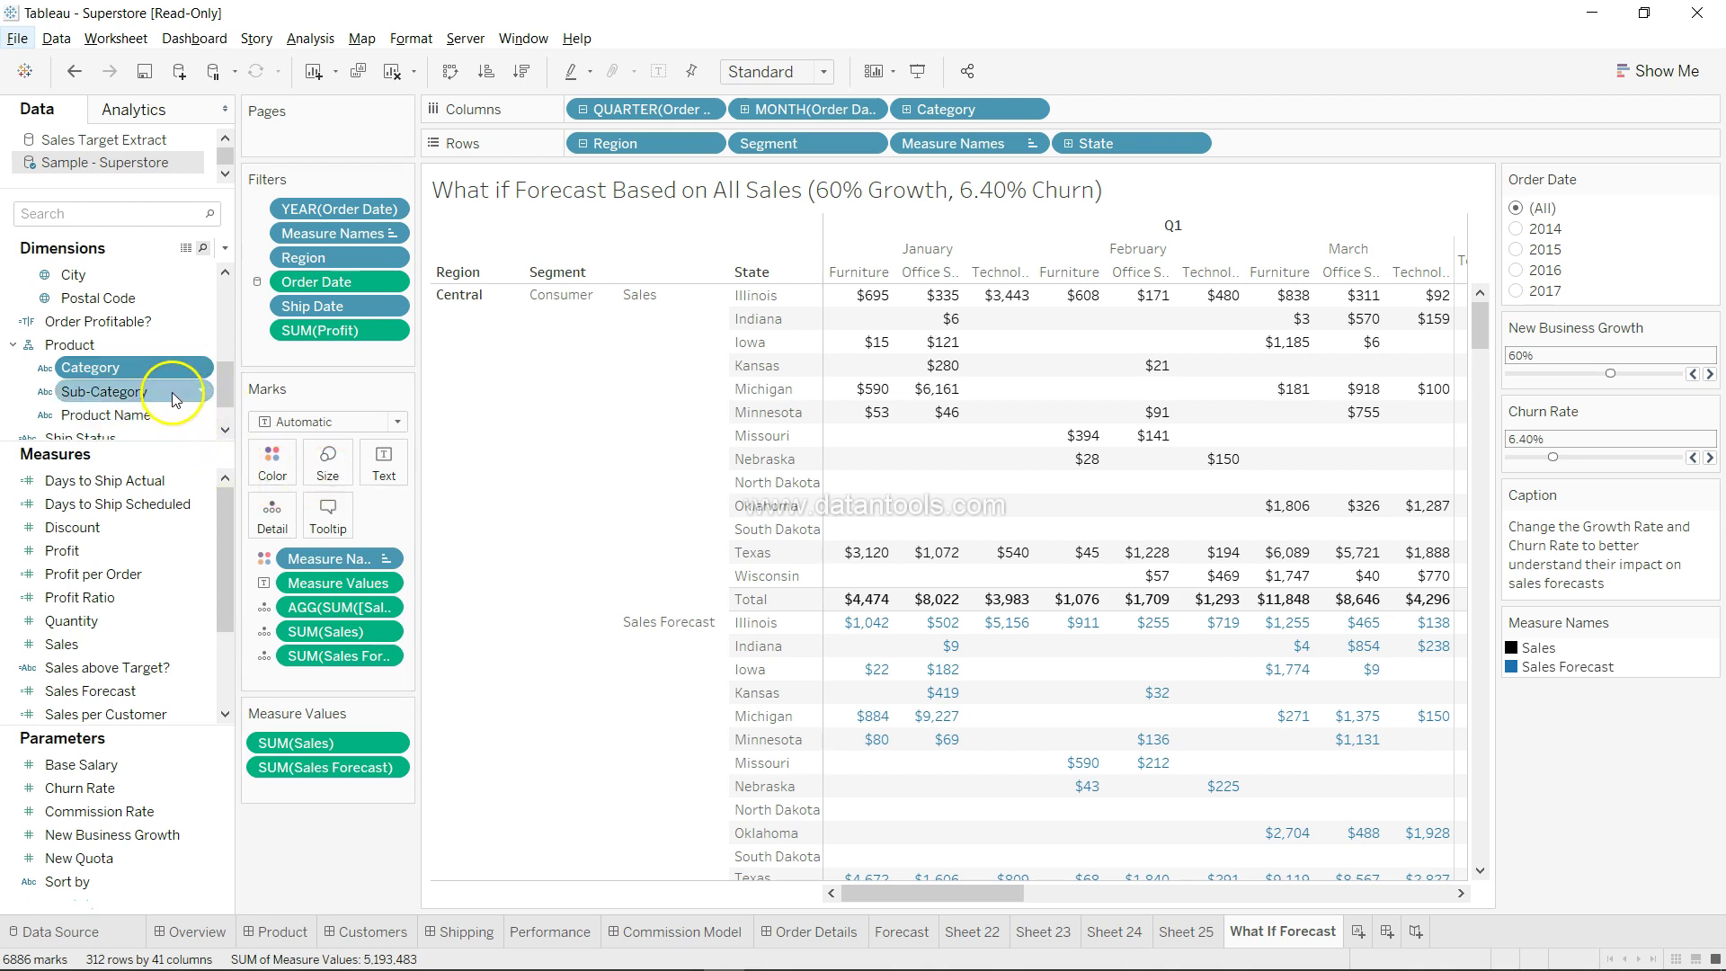
{"action": "left_click", "coordinate": [175, 398]}
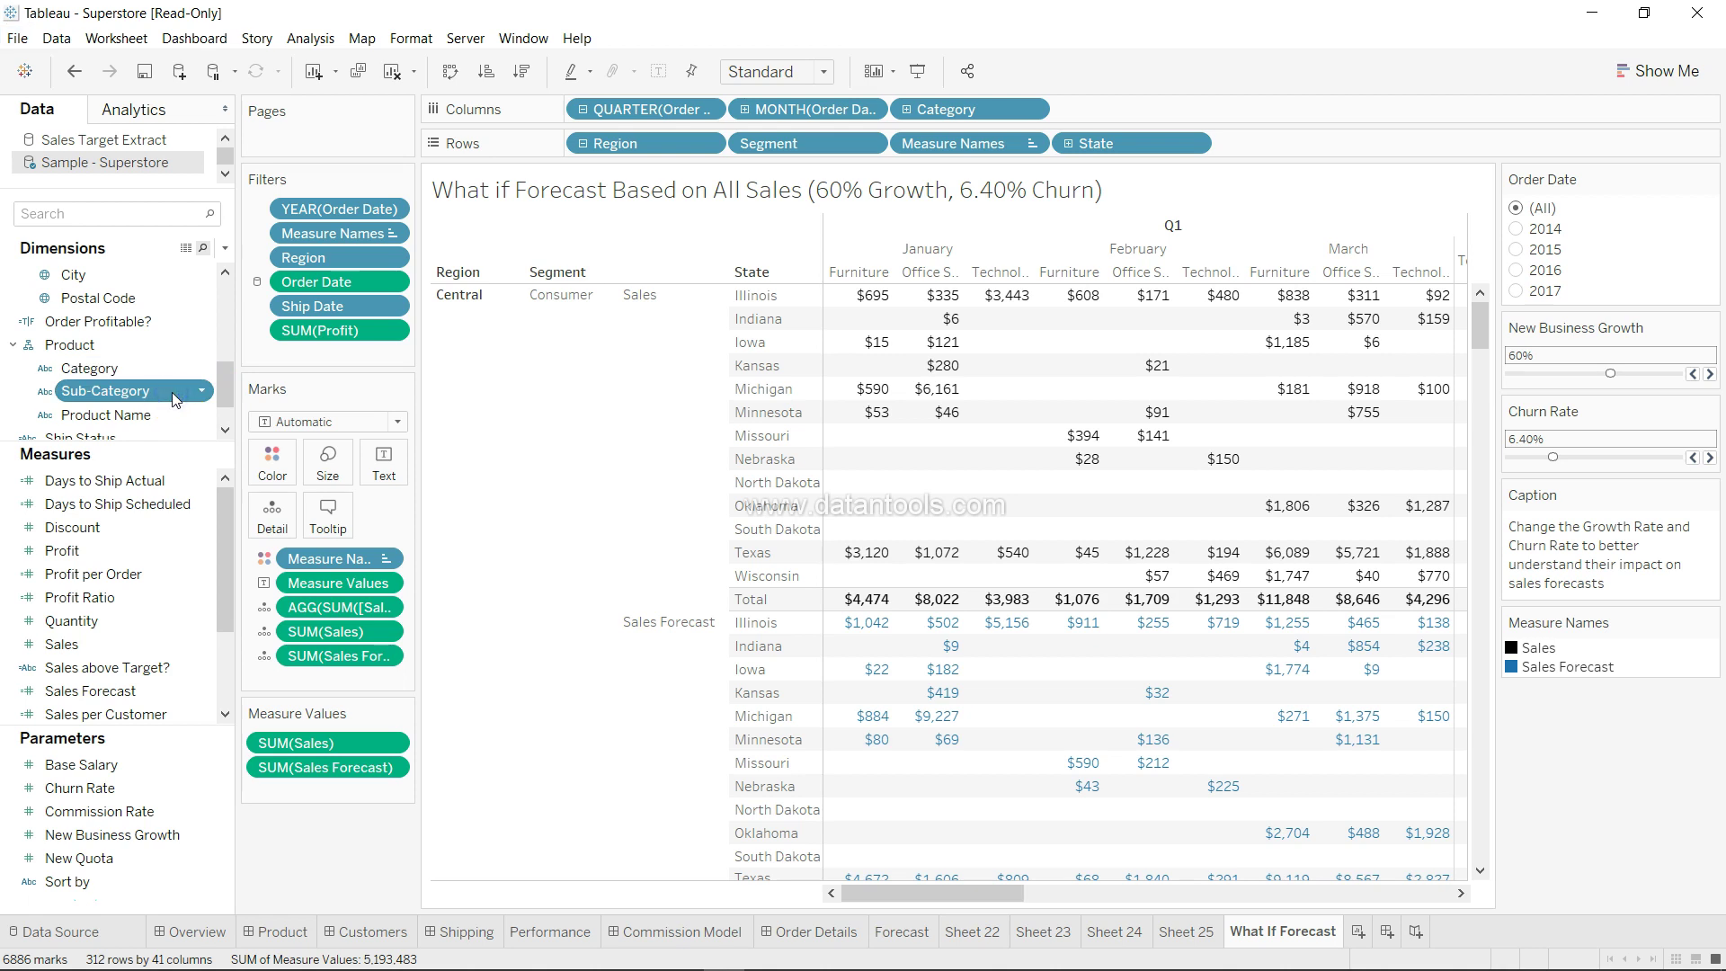
{"action": "key", "text": "alt"}
{"action": "key", "text": "ctrl+shift+i"}
{"action": "double_click", "coordinate": [180, 395]}
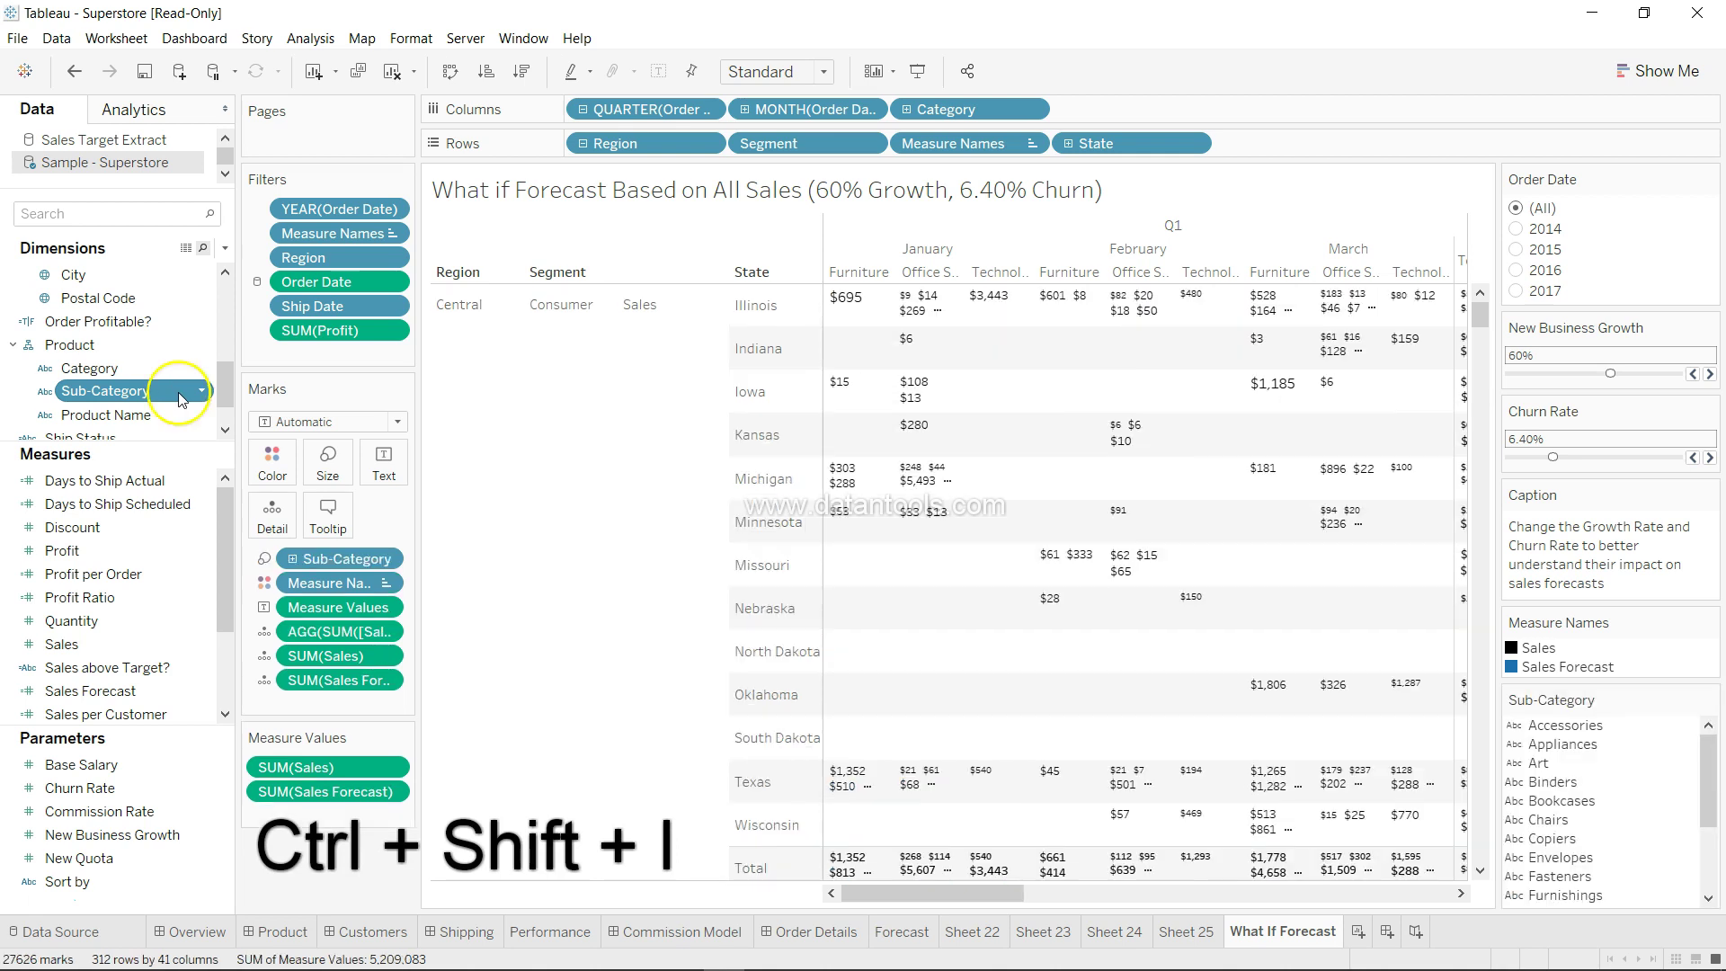
{"action": "left_click", "coordinate": [316, 585]}
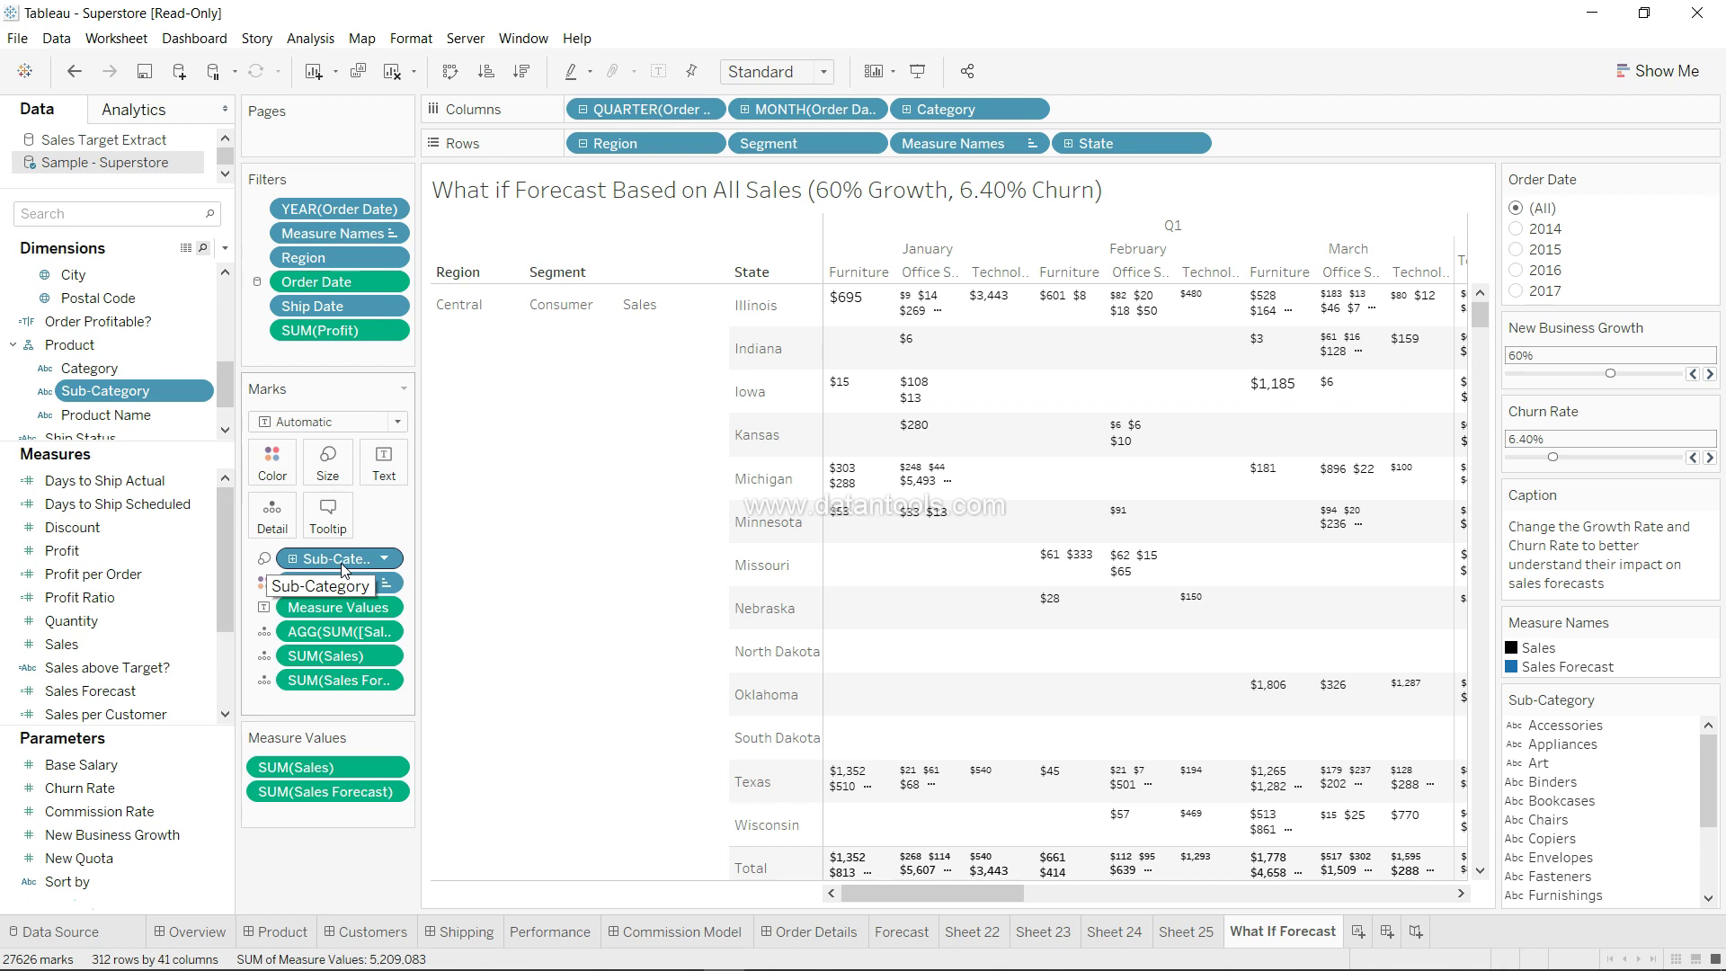
Add the Product Name dimension to Detail on the Marks card
{"action": "key", "text": "alt"}
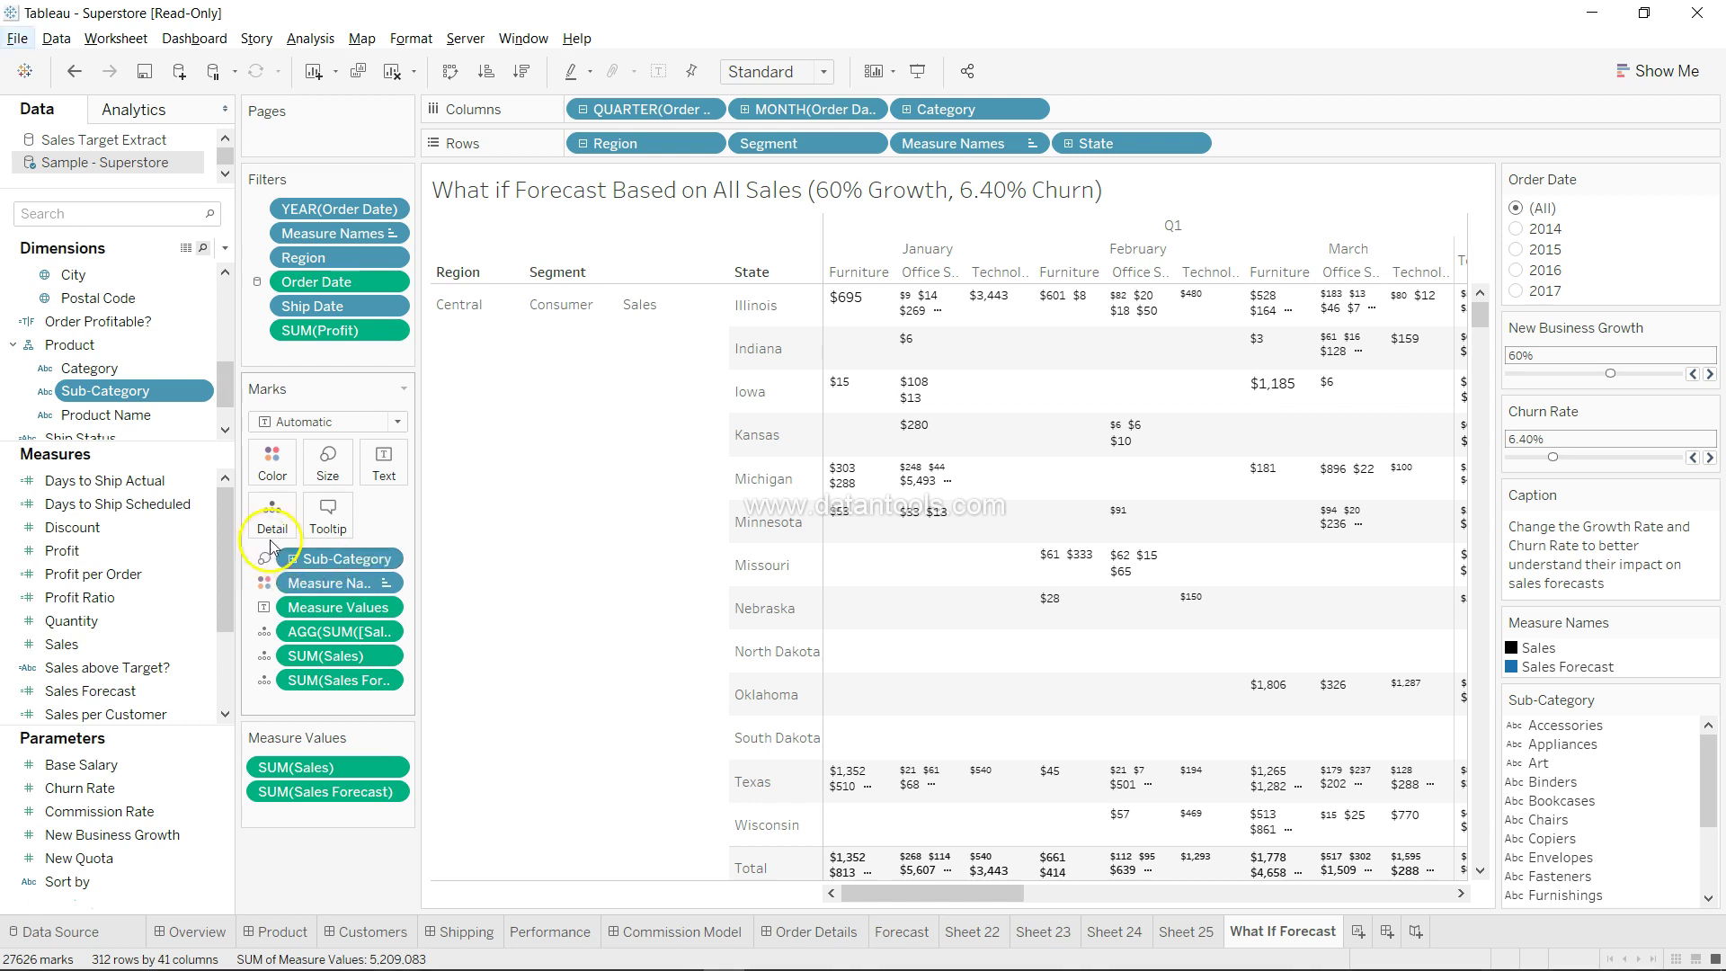
{"action": "left_click", "coordinate": [135, 416]}
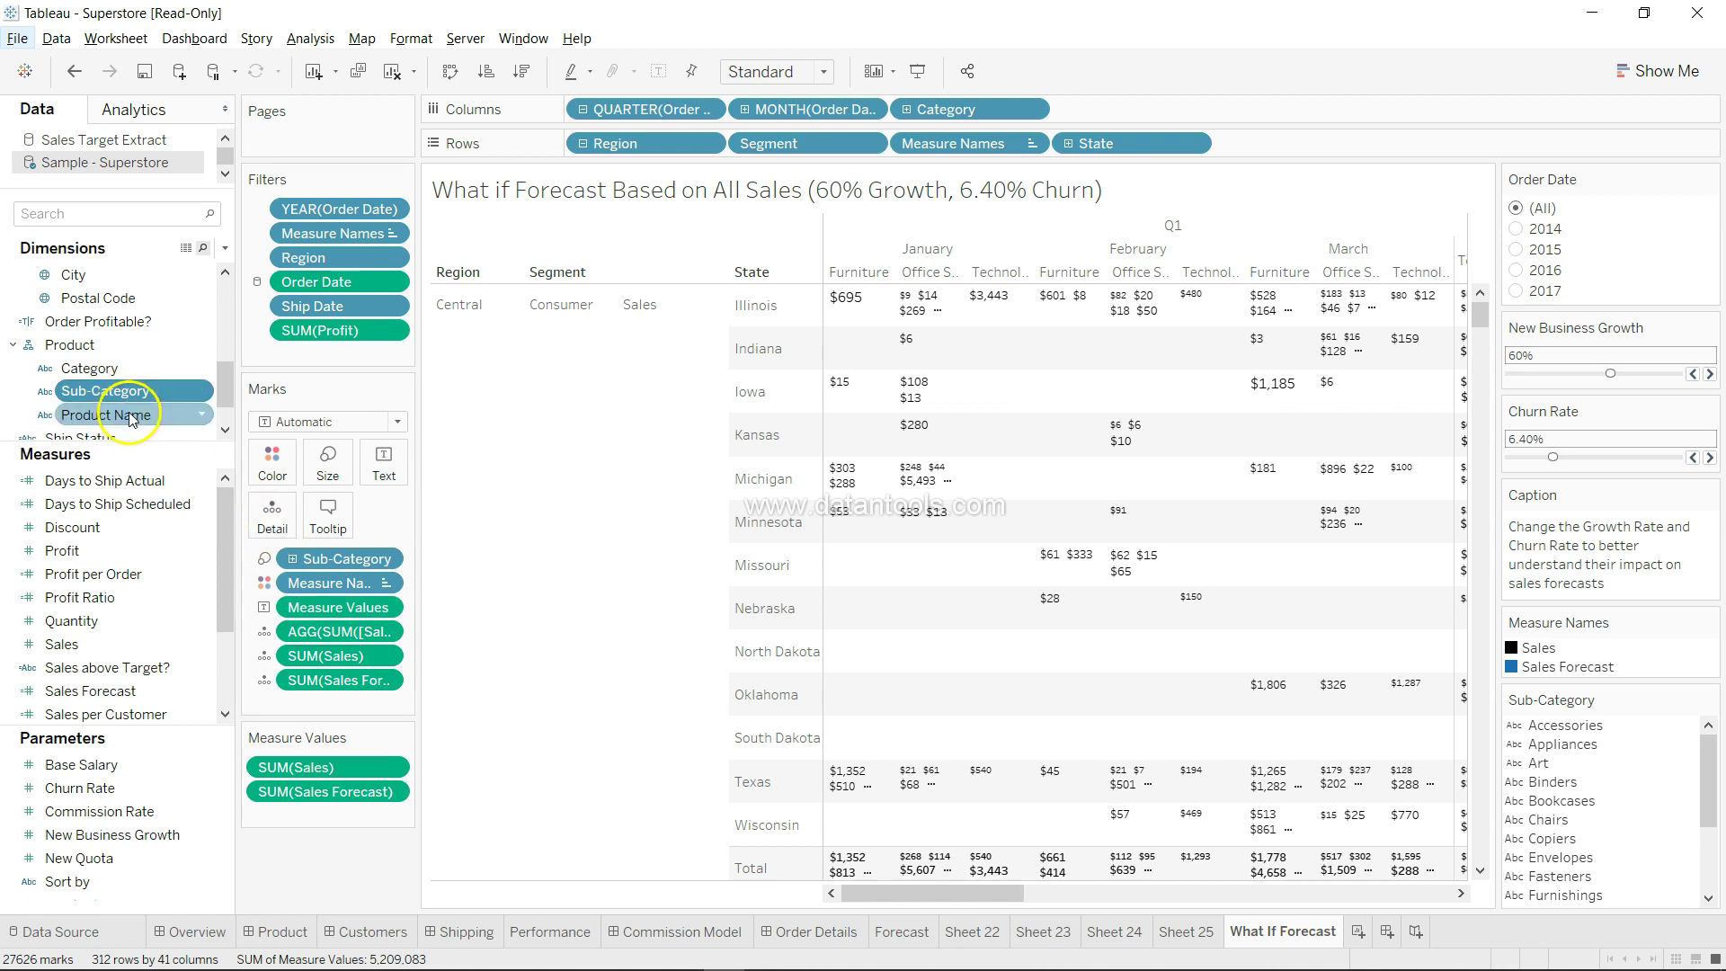
{"action": "left_click", "coordinate": [135, 416]}
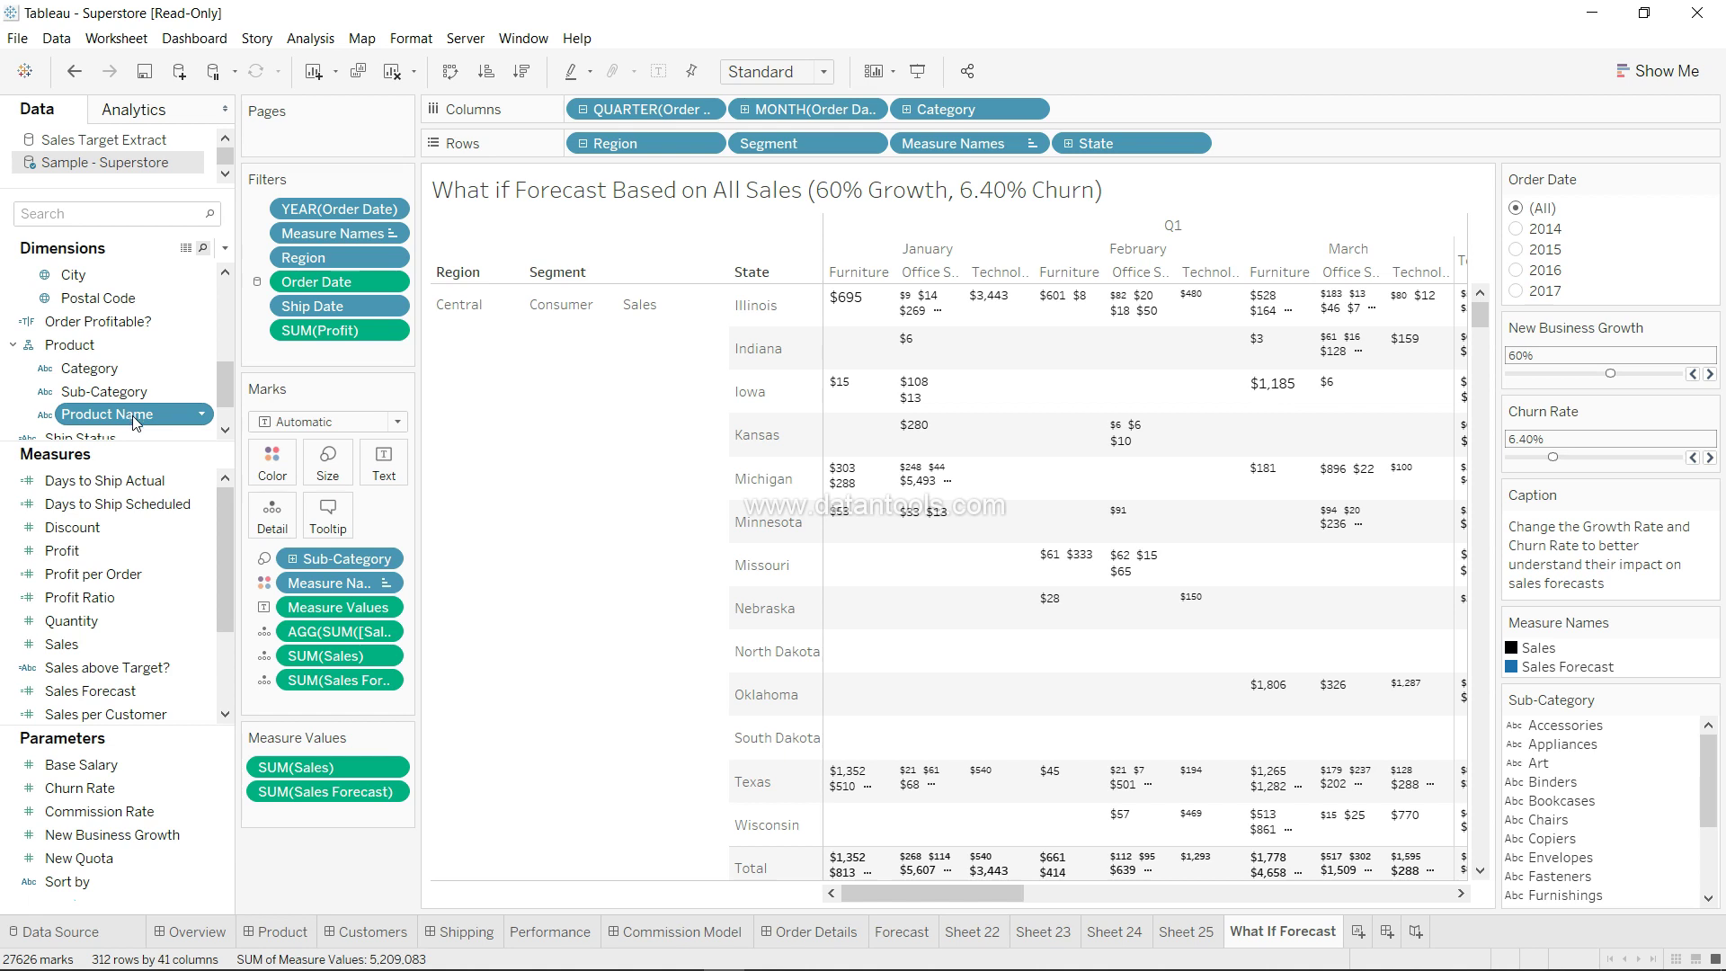
{"action": "left_click", "coordinate": [283, 450]}
{"action": "key", "text": "alt"}
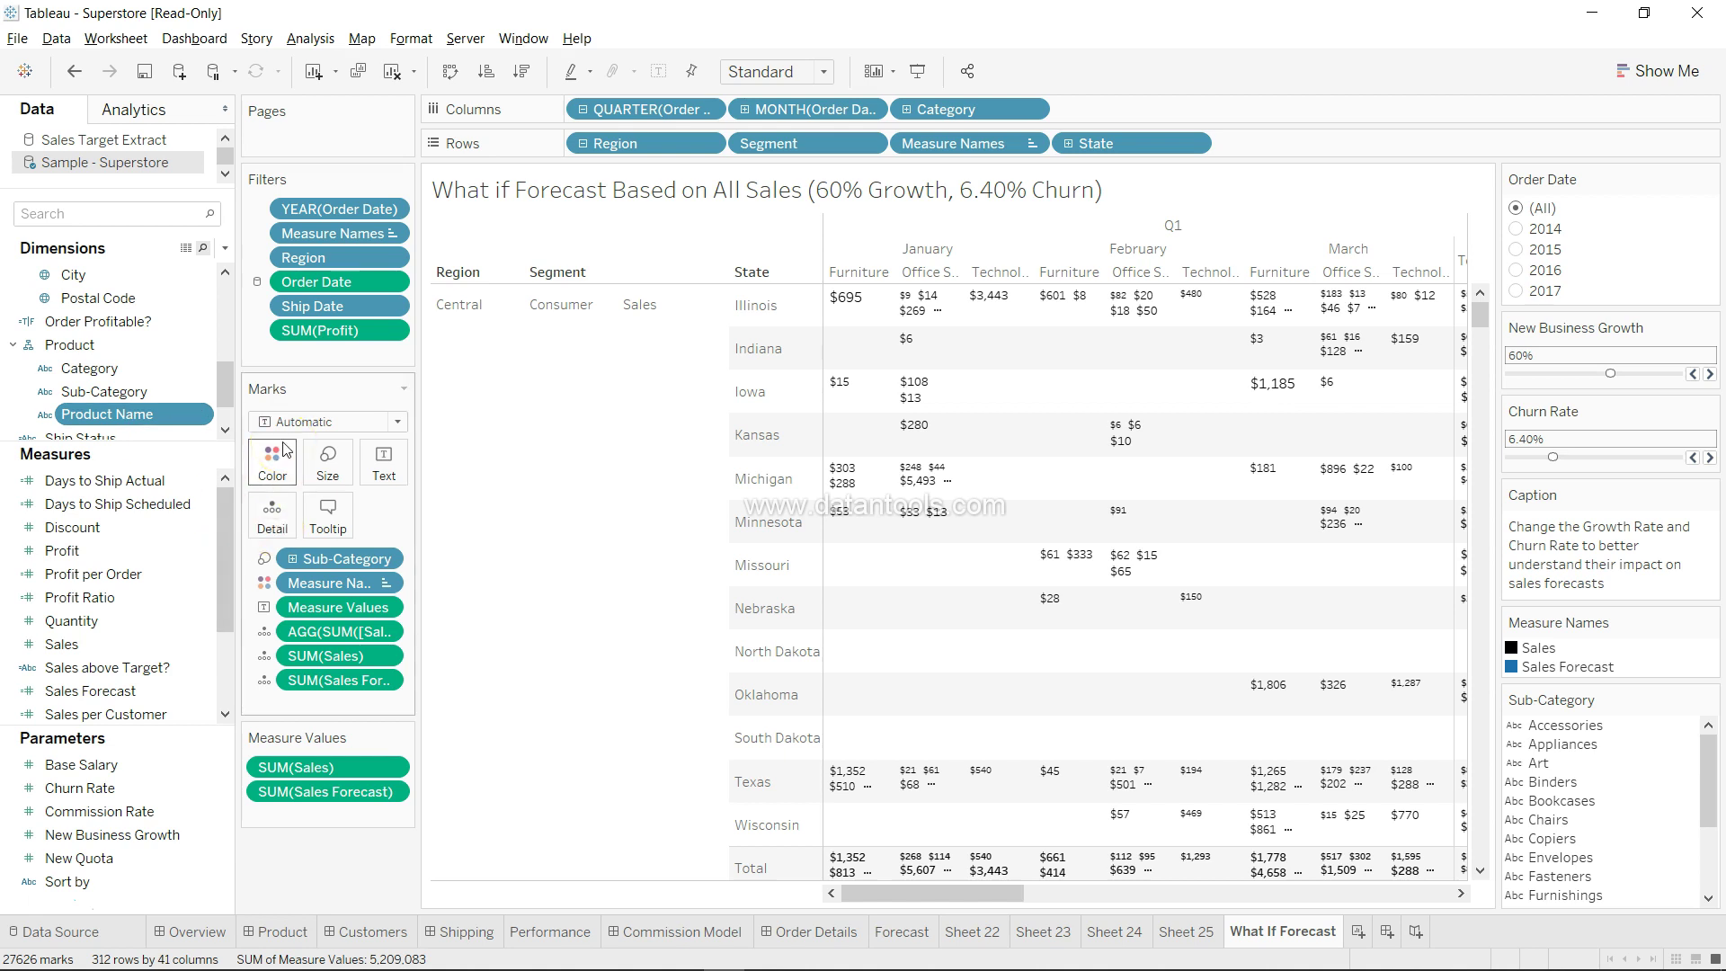
{"action": "key", "text": "alt+shift+l"}
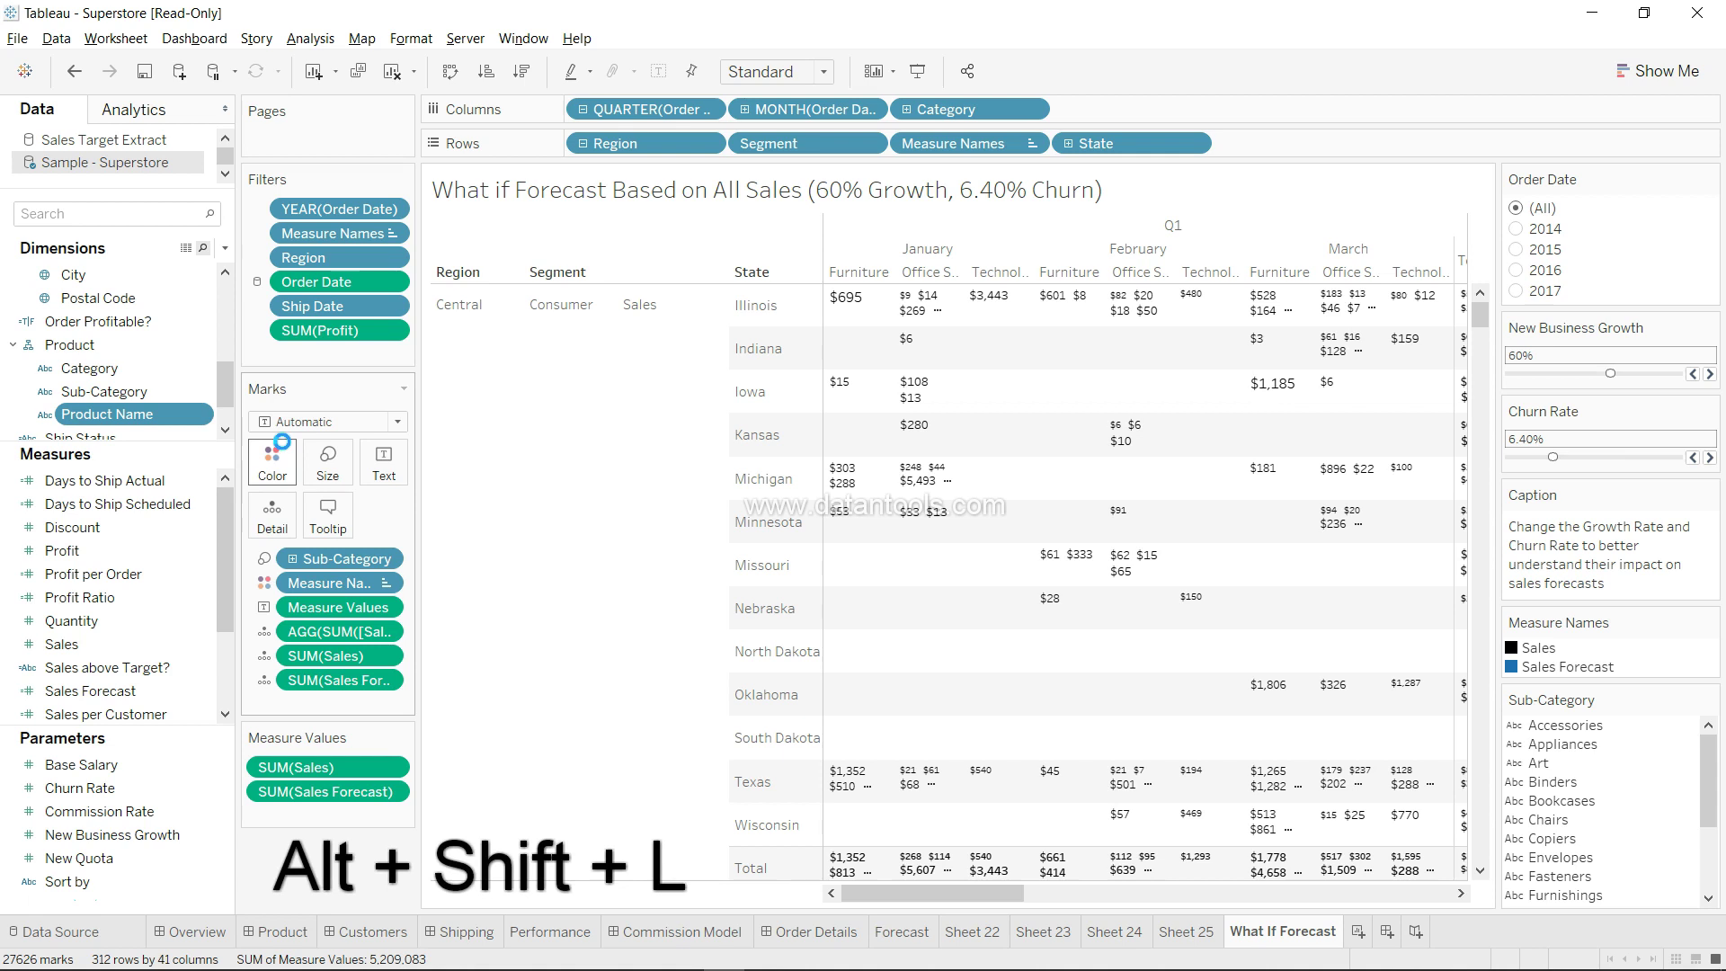
{"action": "left_click", "coordinate": [336, 815]}
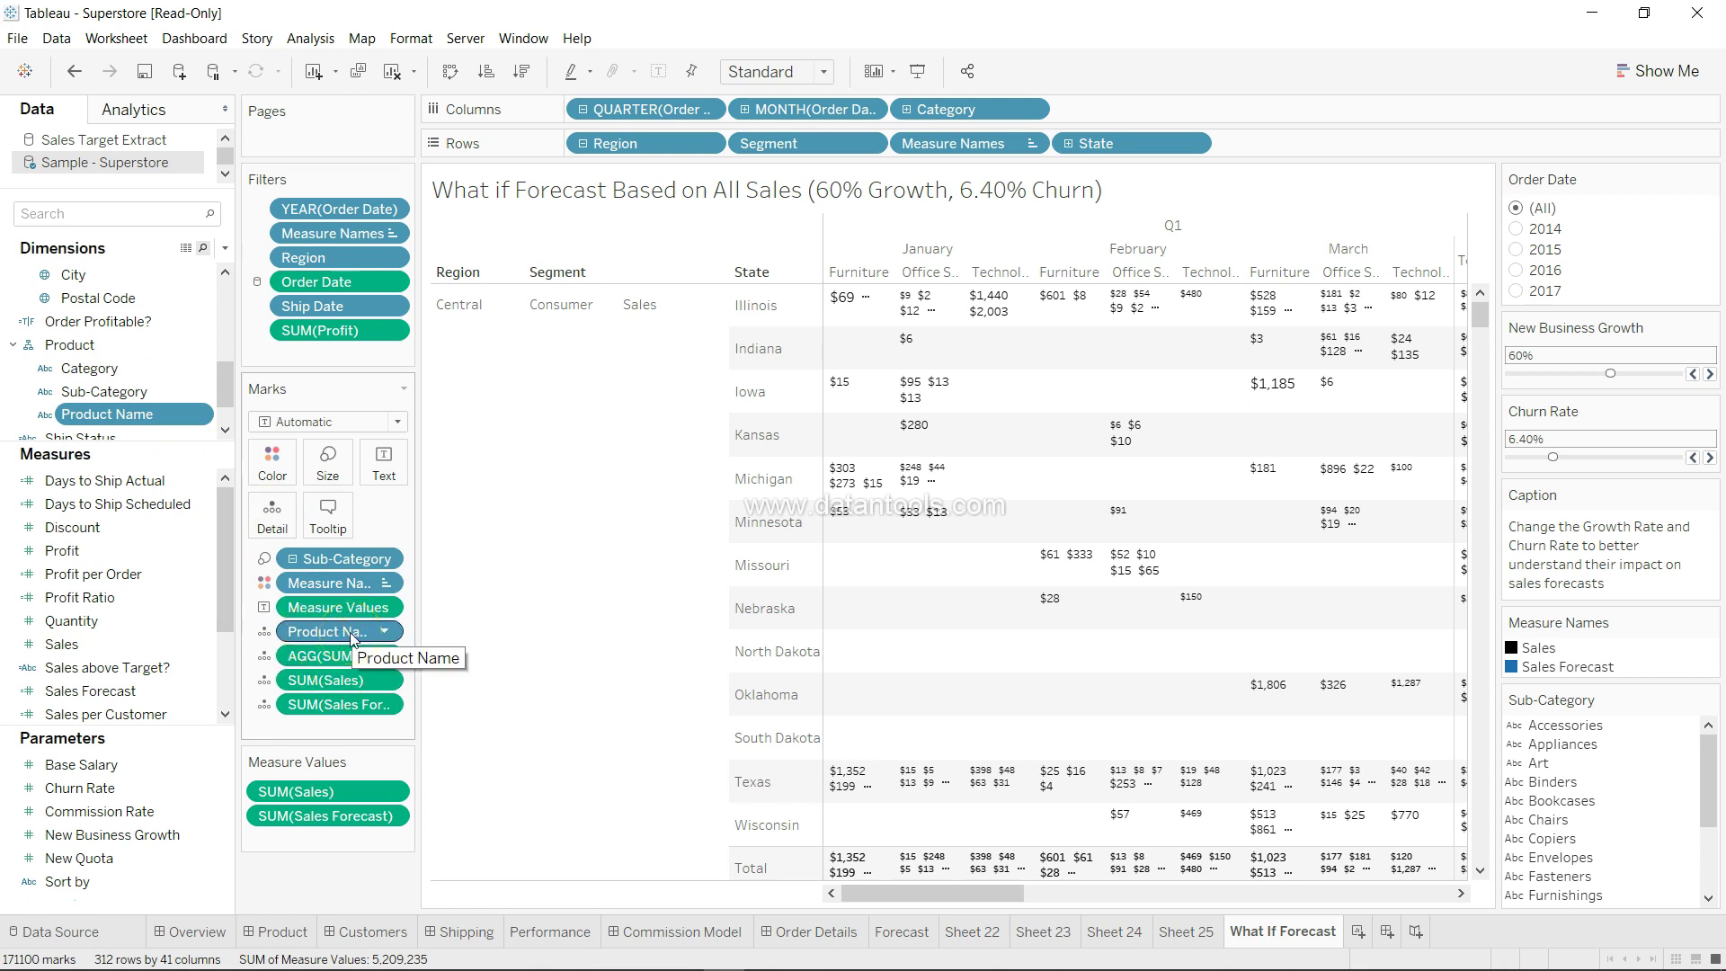
Add the Category dimension to Color on the Marks card, alongside Measure Names
{"action": "left_click", "coordinate": [115, 378]}
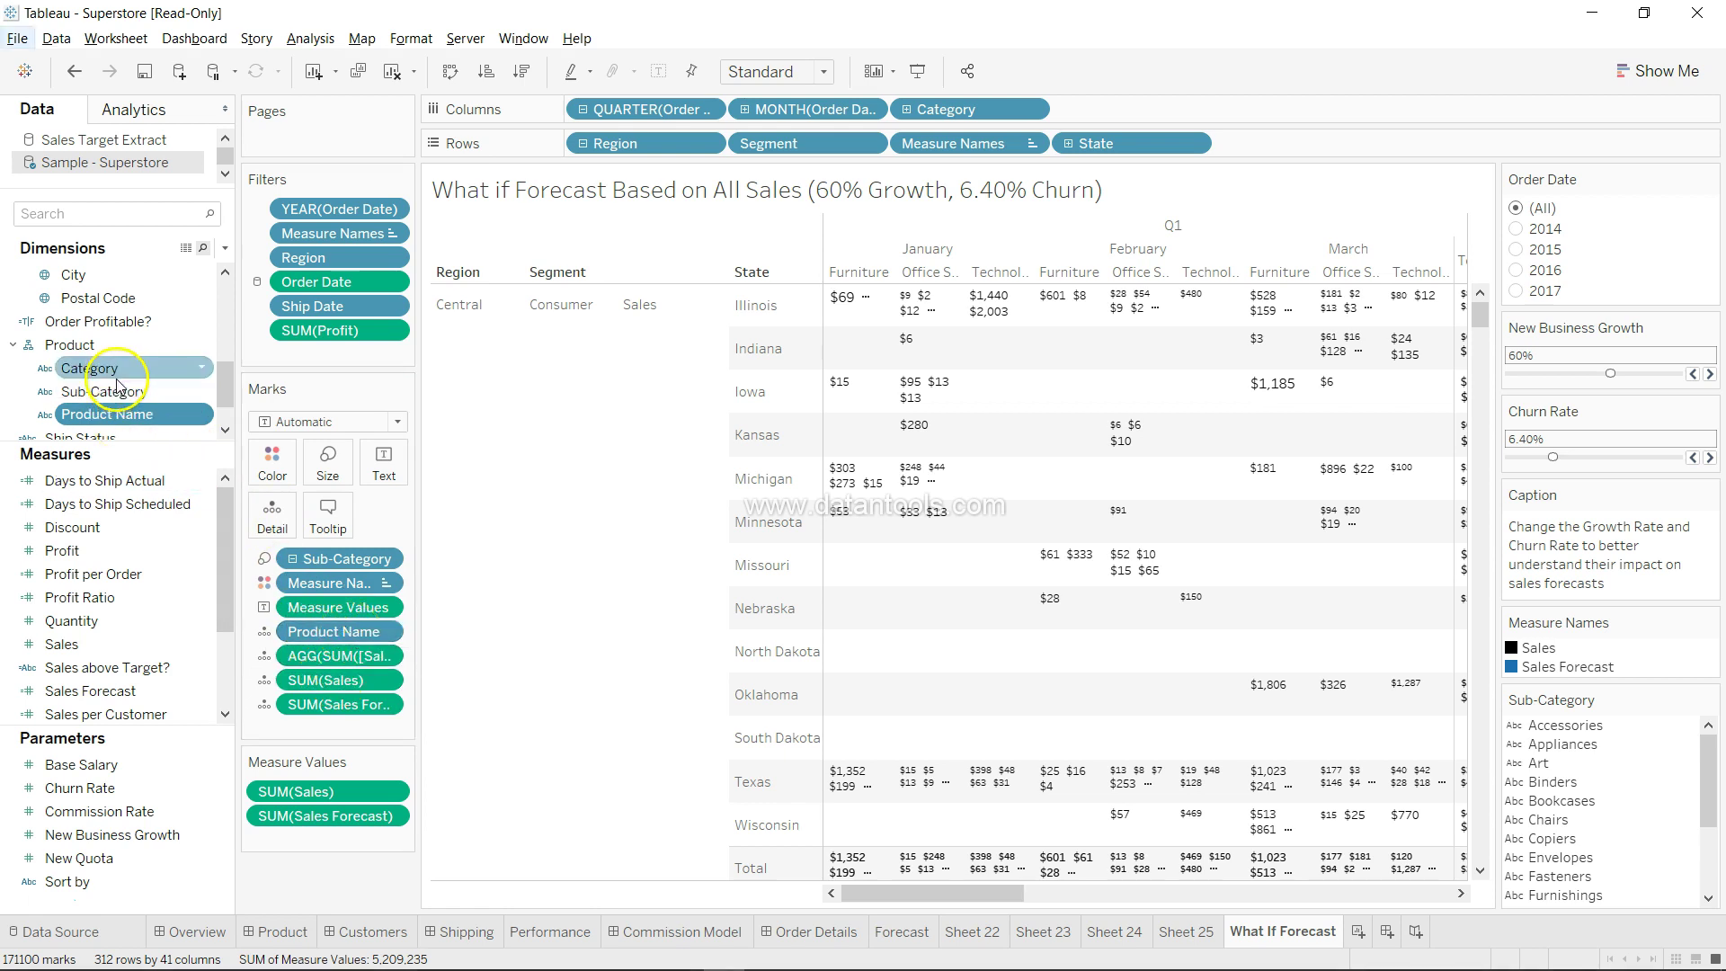
{"action": "left_click", "coordinate": [325, 474]}
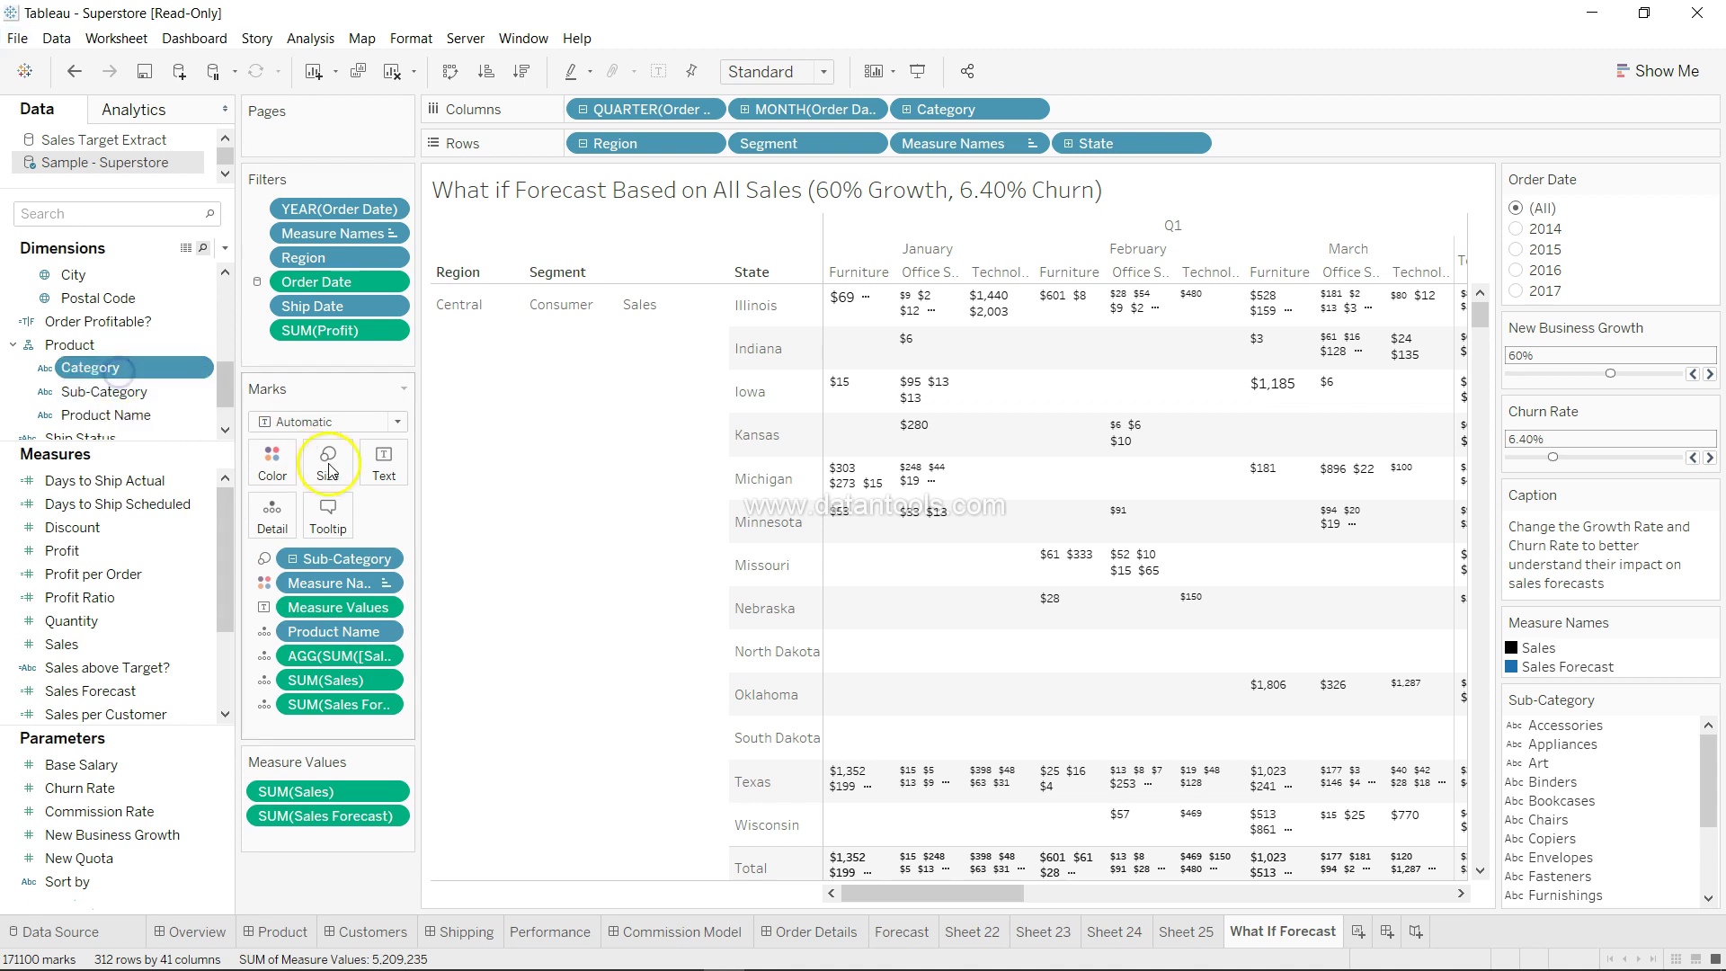
{"action": "key", "text": "alt+shift+o"}
{"action": "left_click", "coordinate": [277, 469]}
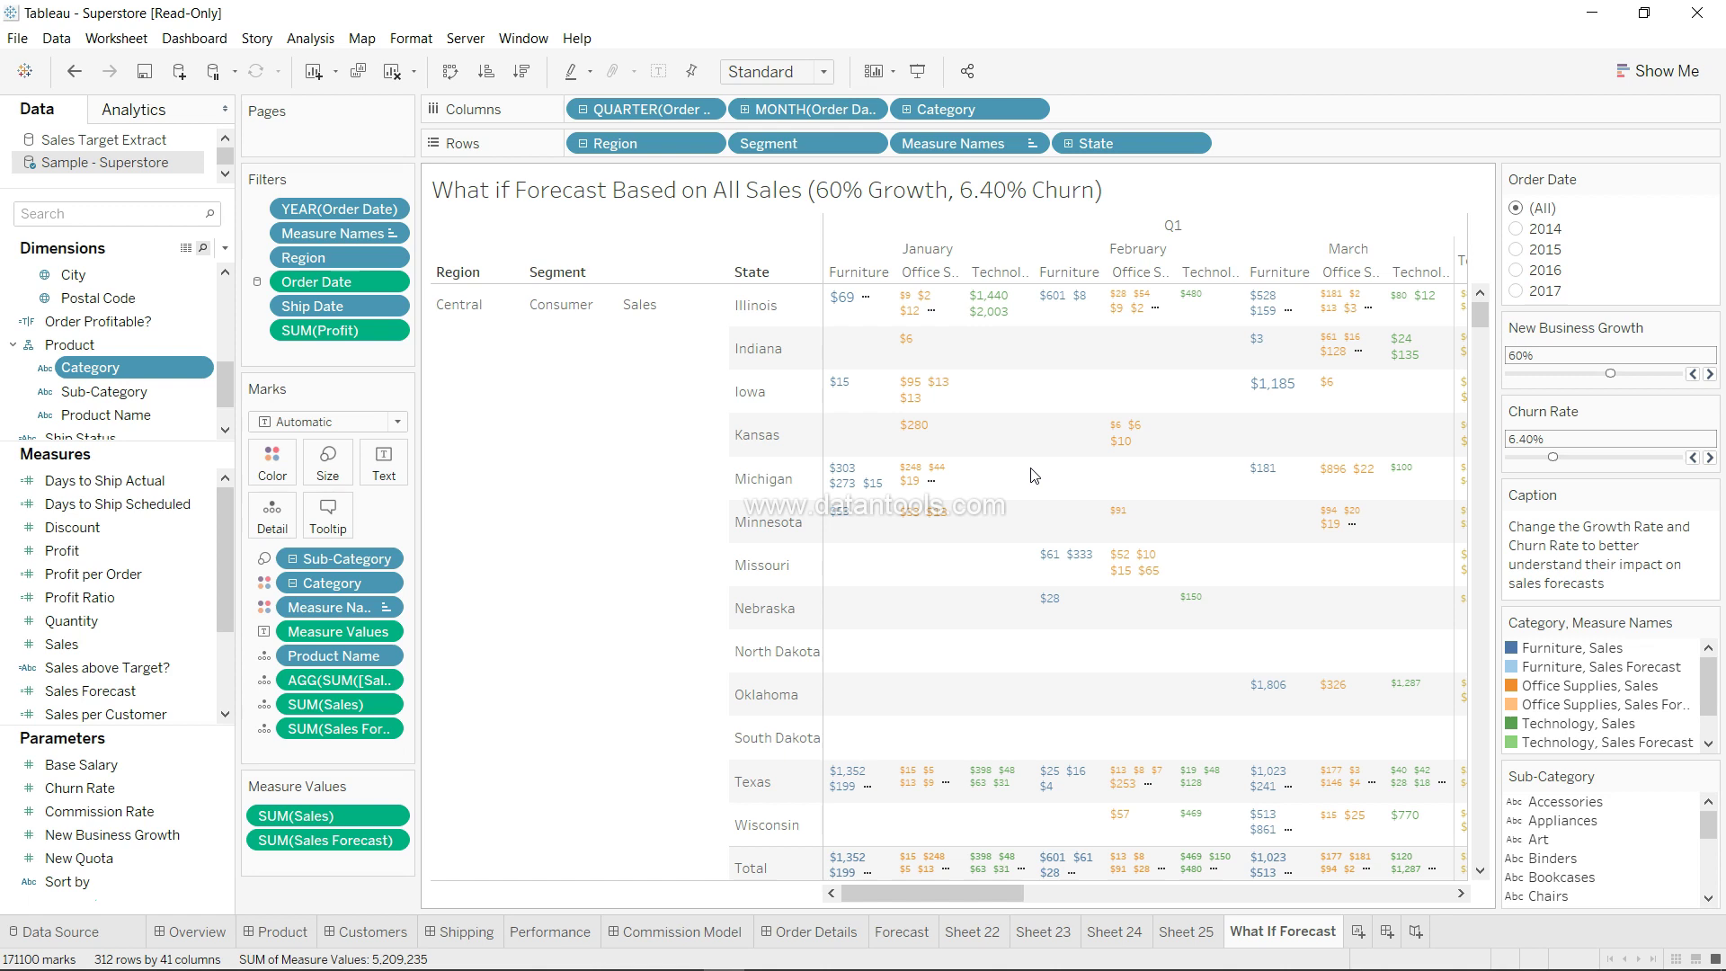
Add the Ship Status dimension to Text on the Marks card and check the labels in the table
{"action": "key", "text": "alt"}
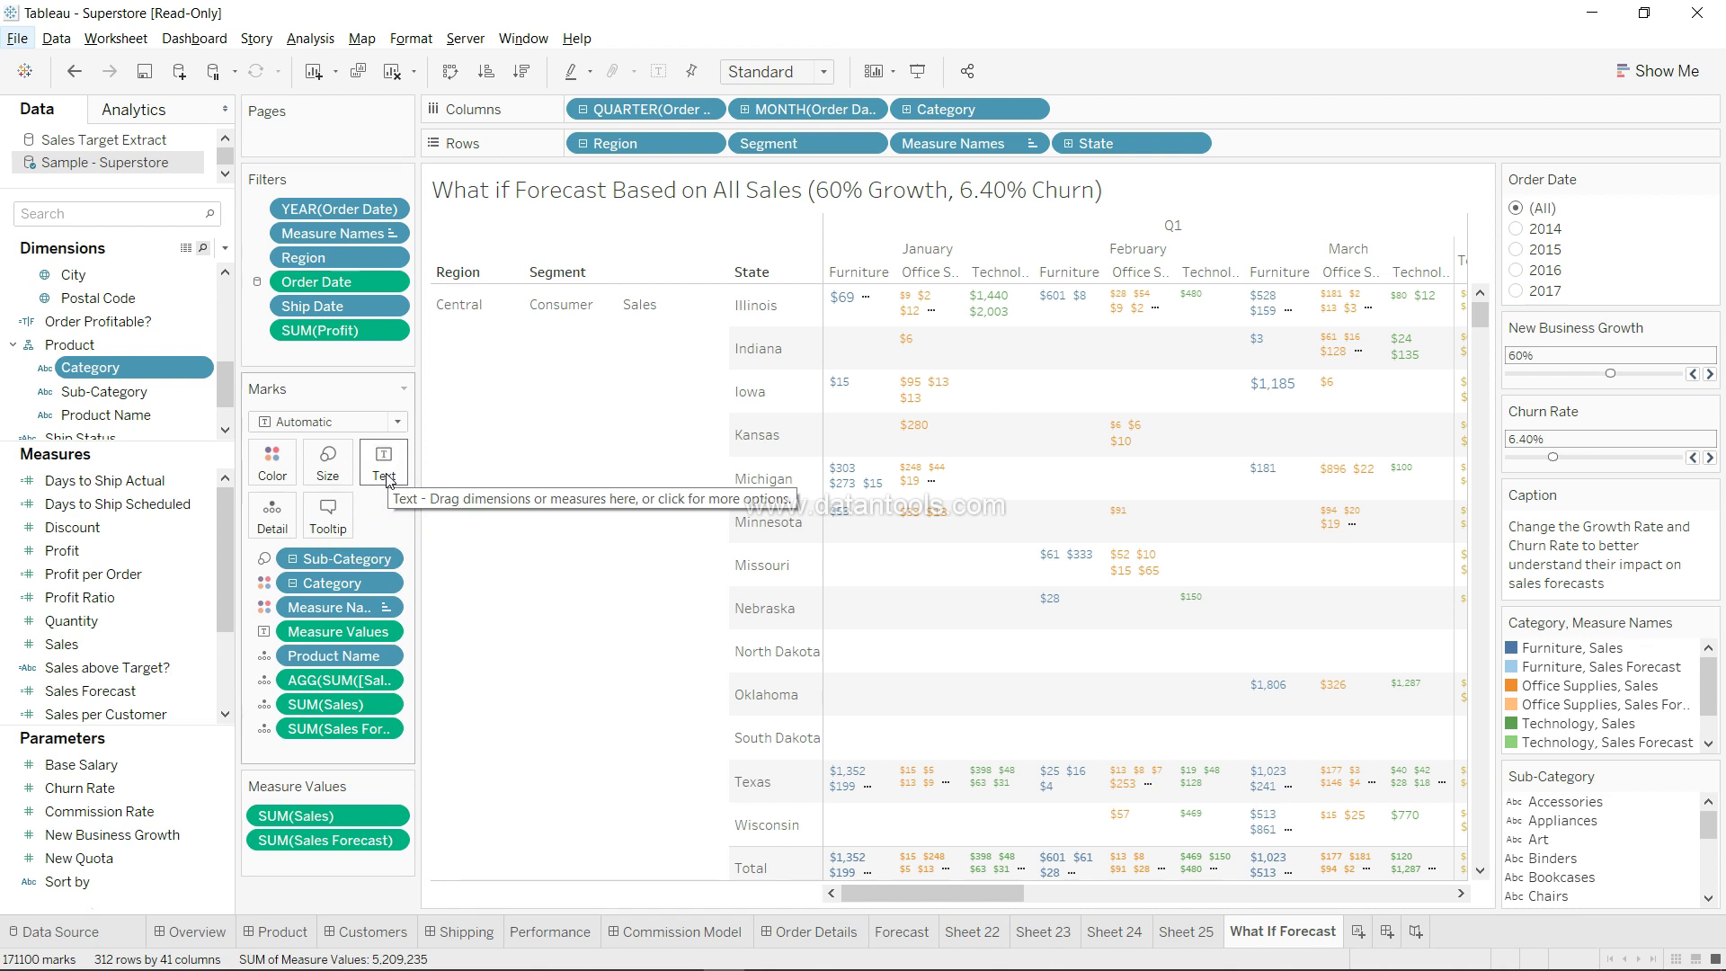
{"action": "key", "text": "alt+shift+t"}
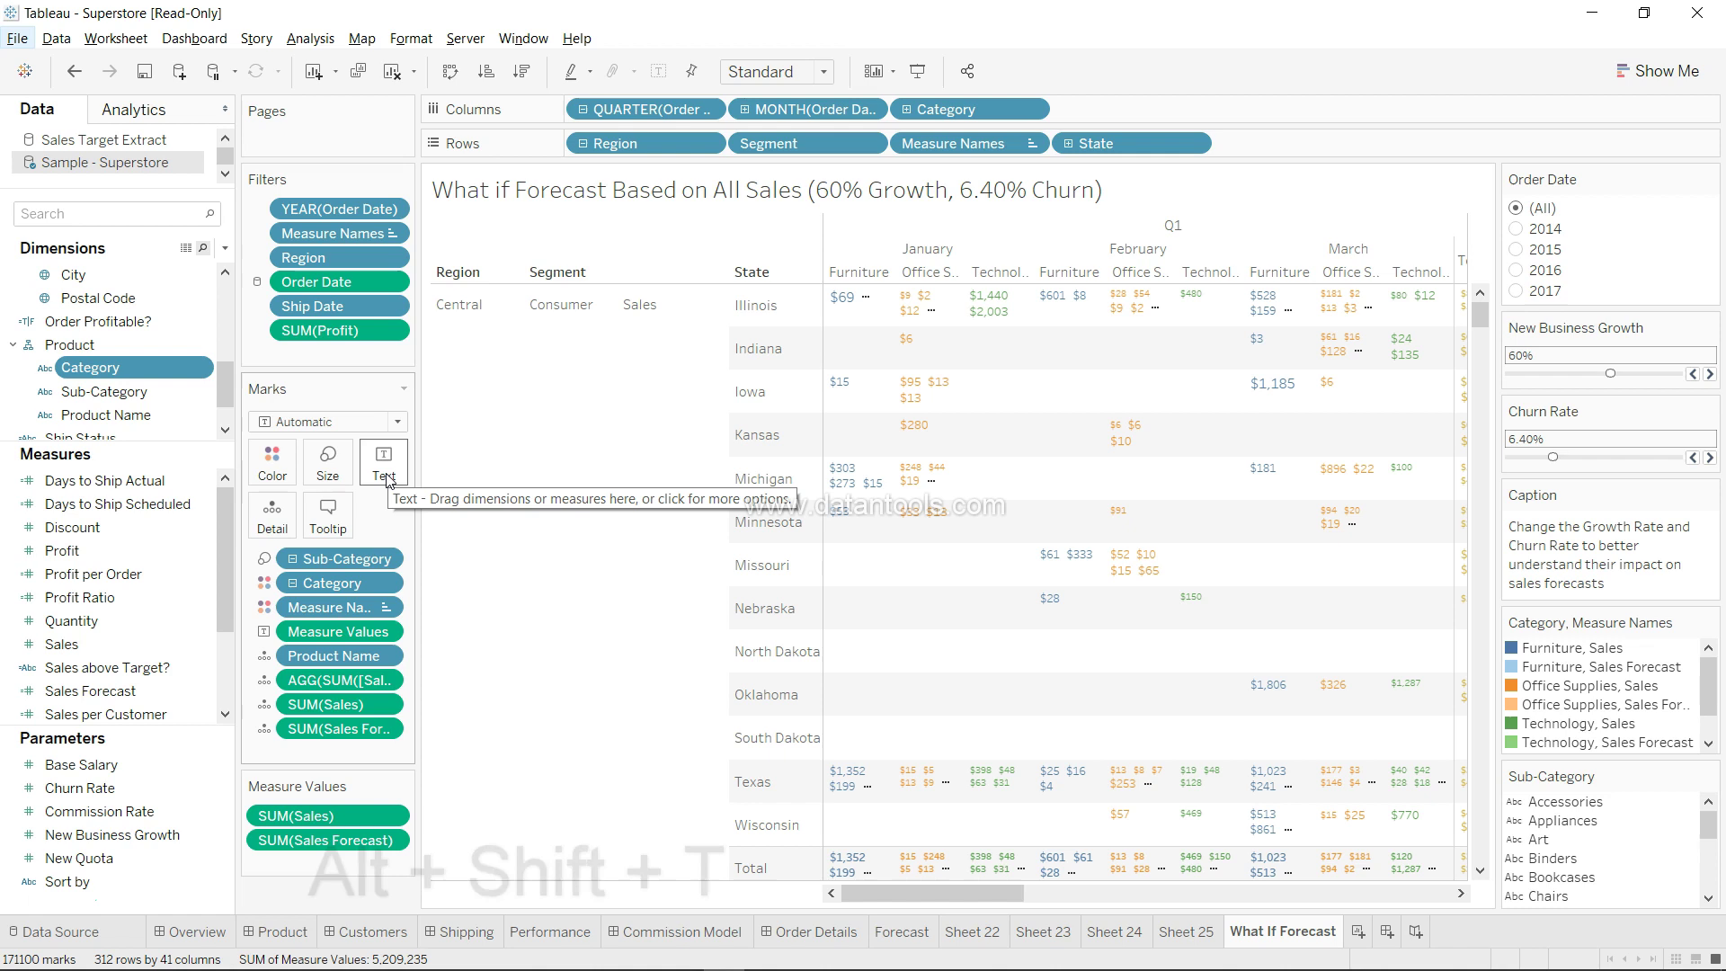
{"action": "left_click", "coordinate": [225, 434]}
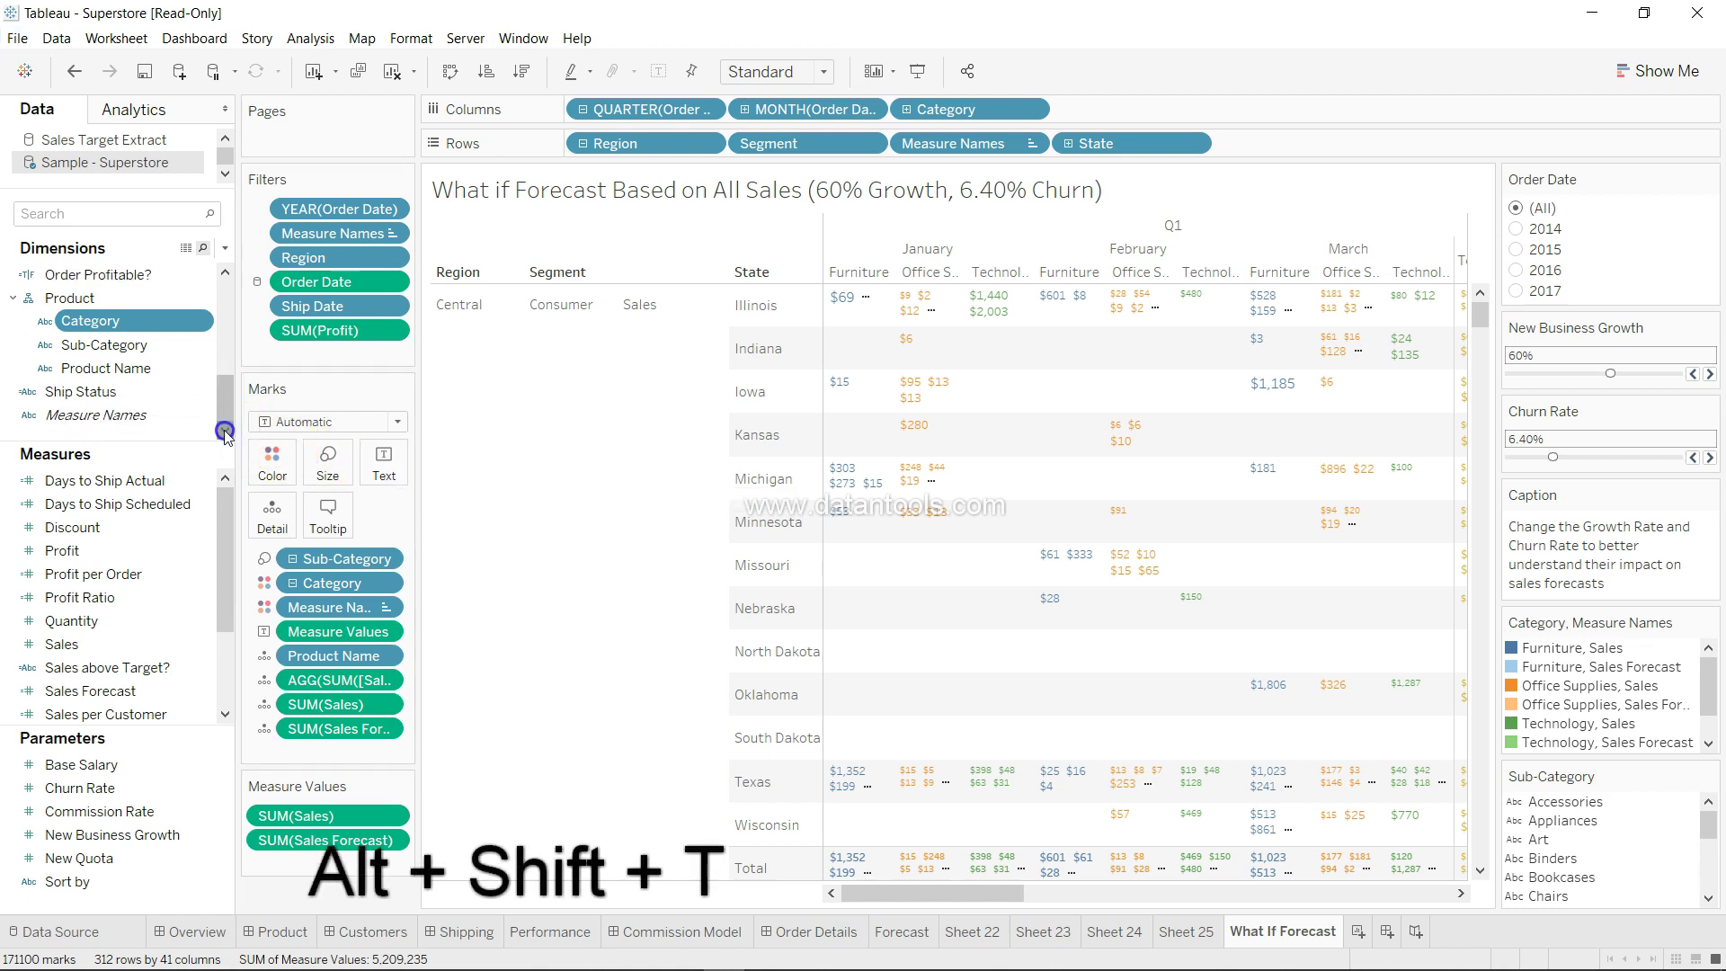
{"action": "left_click", "coordinate": [117, 397]}
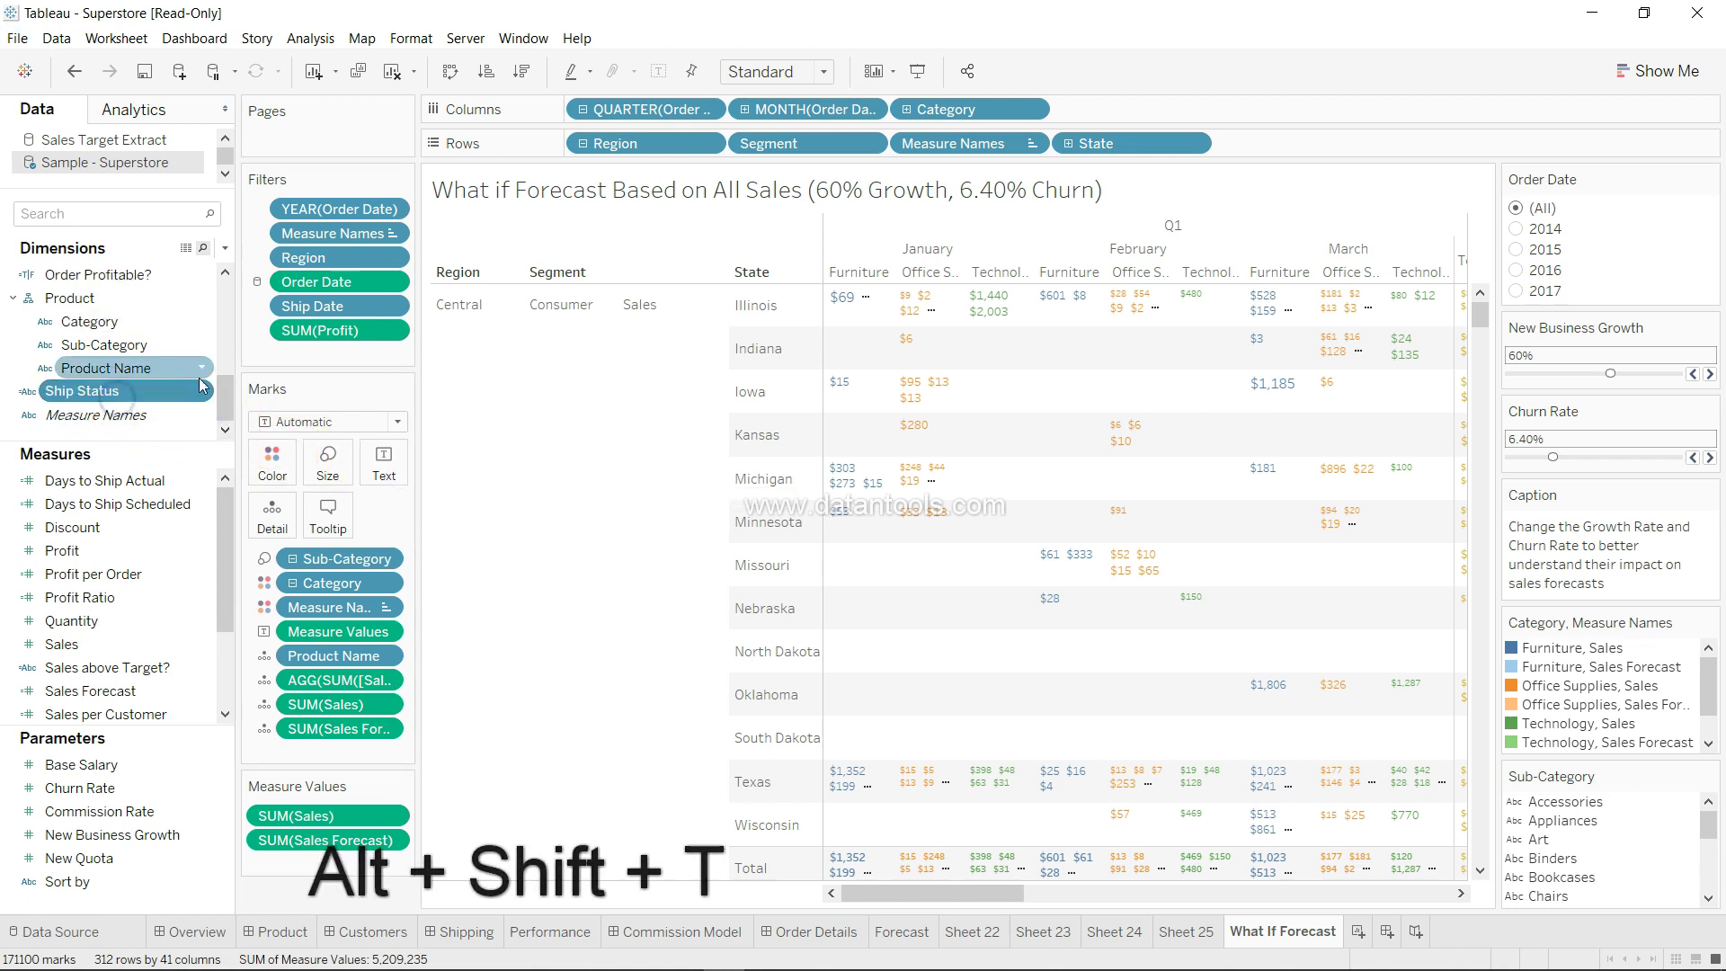
{"action": "left_click", "coordinate": [392, 462]}
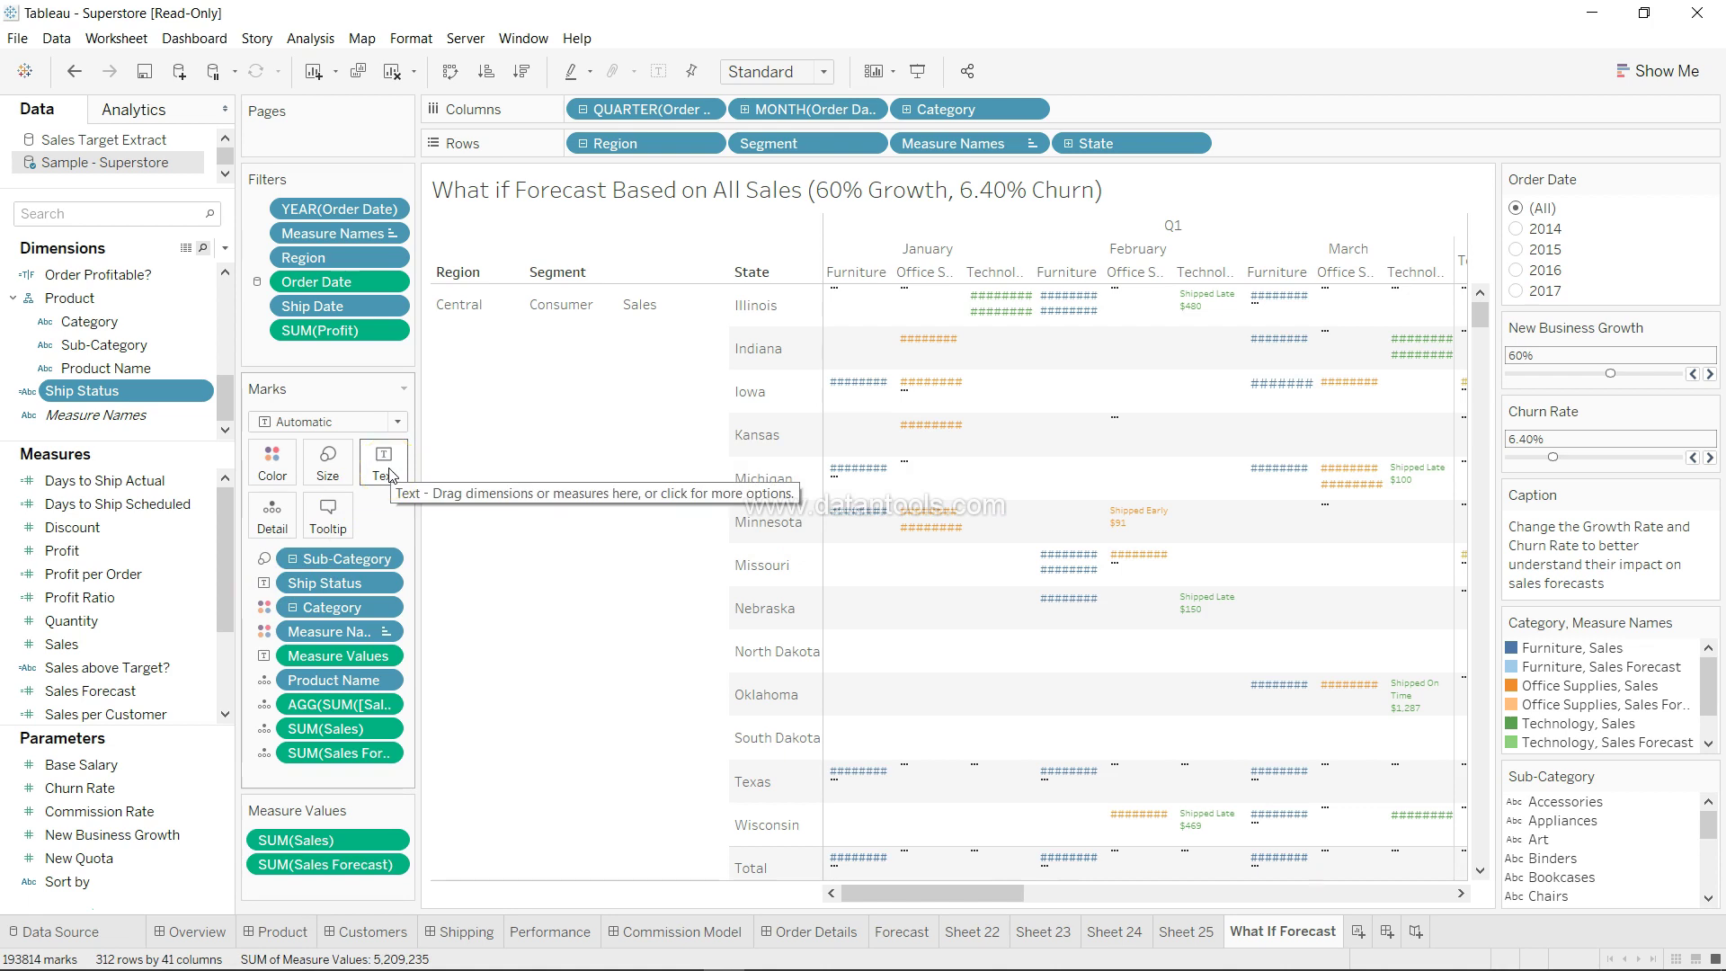
{"action": "left_click", "coordinate": [337, 591]}
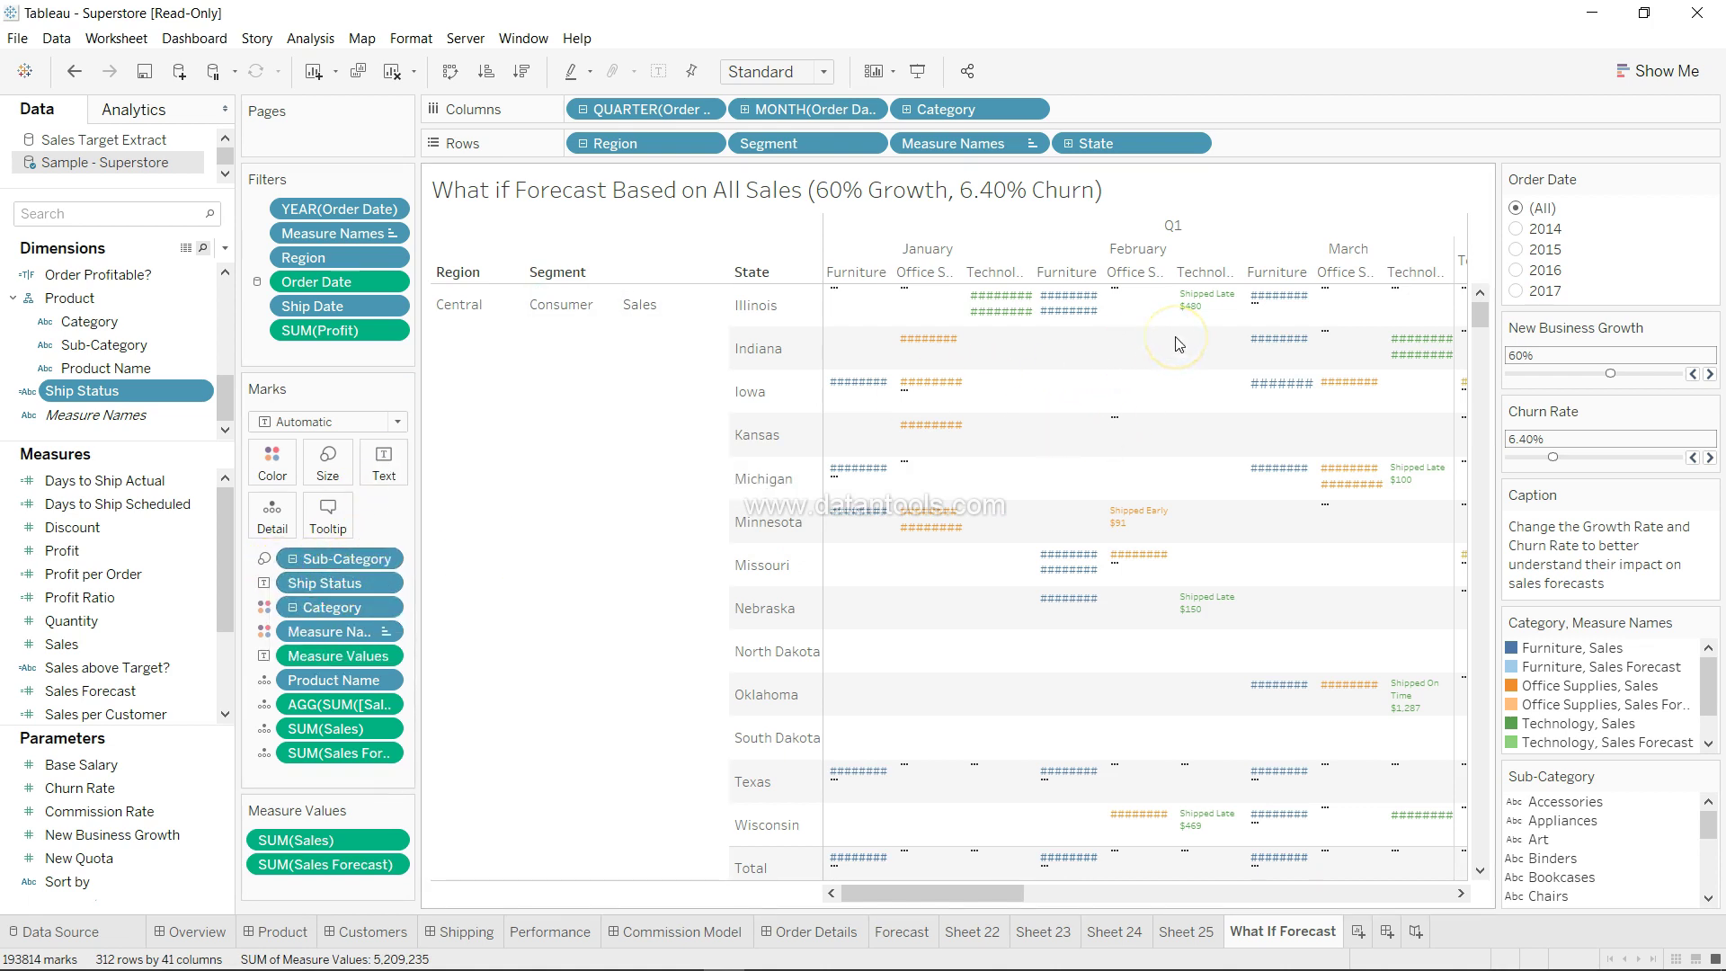
{"action": "left_click", "coordinate": [1068, 576]}
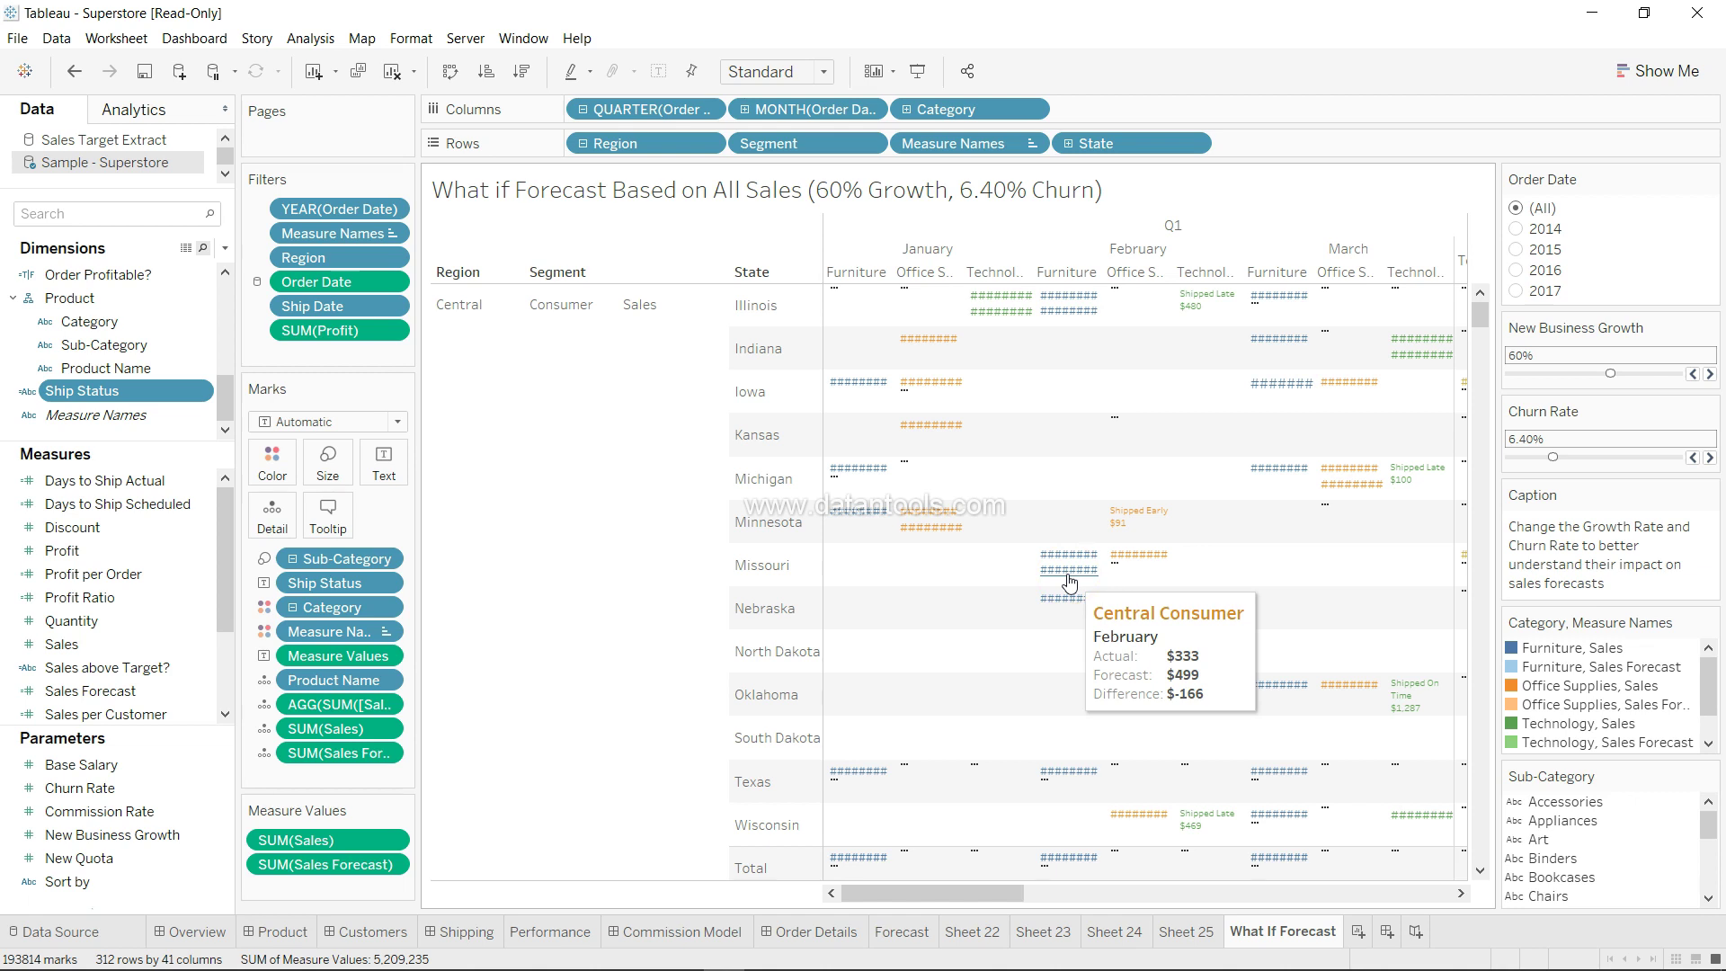
Open the editor for a new calculated field on Sample - Superstore and close it without creating a field
{"action": "key", "text": "alt"}
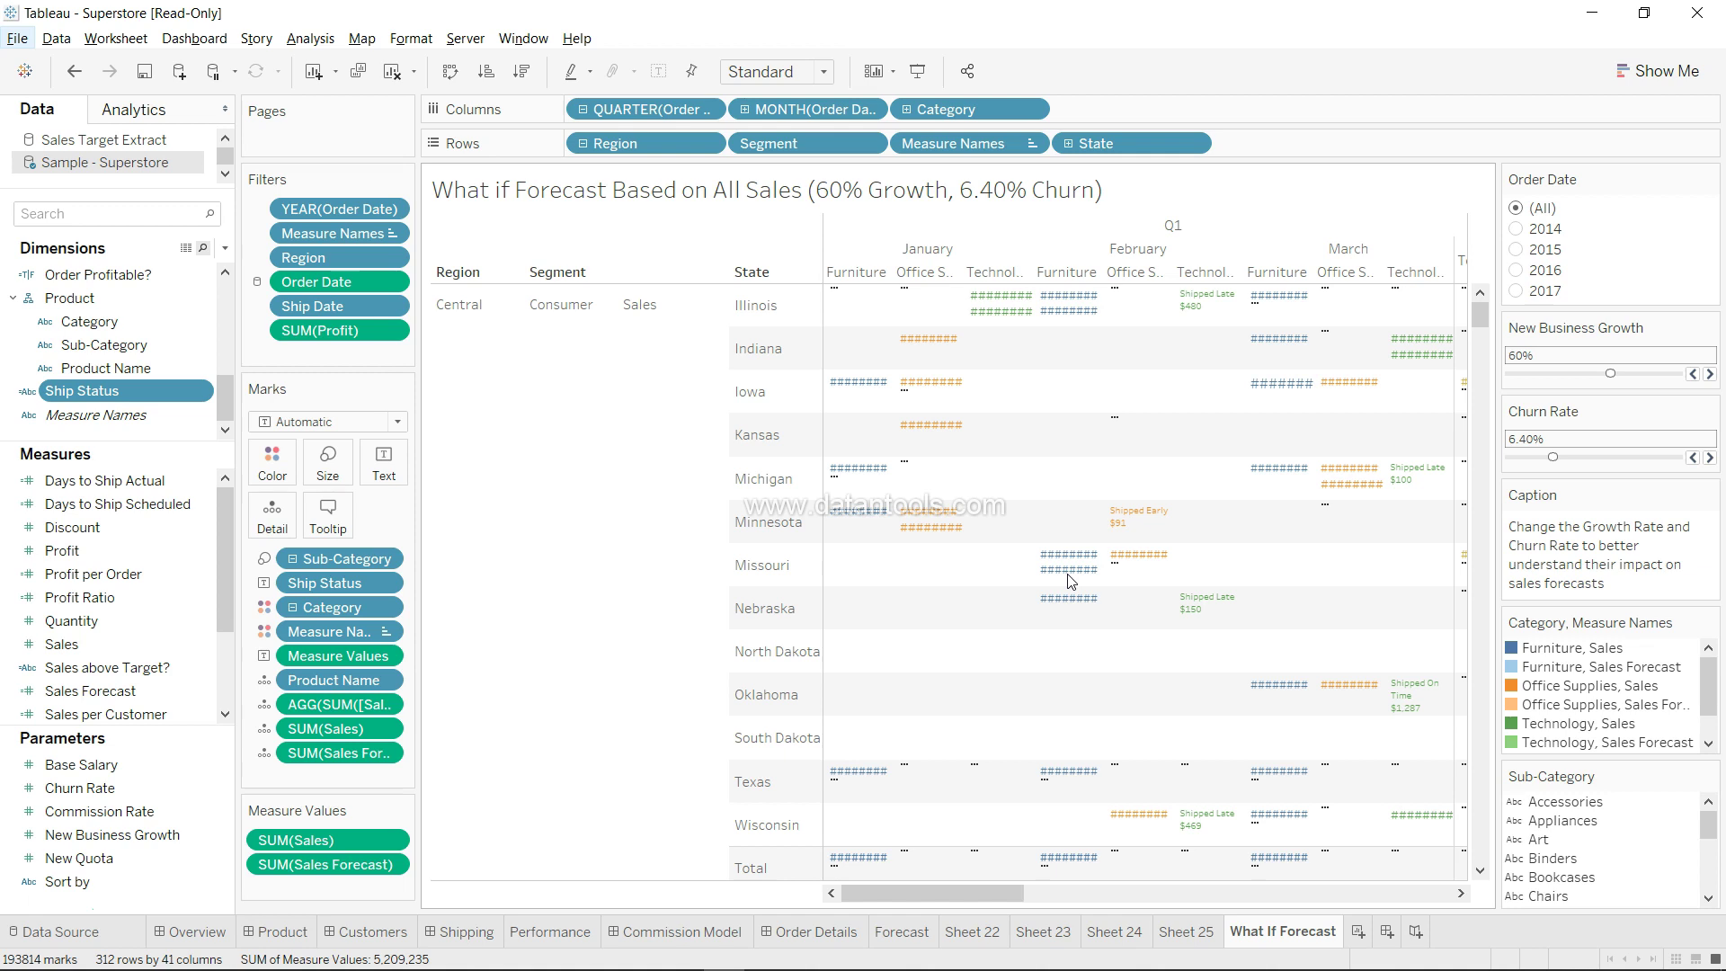
{"action": "left_click", "coordinate": [320, 45]}
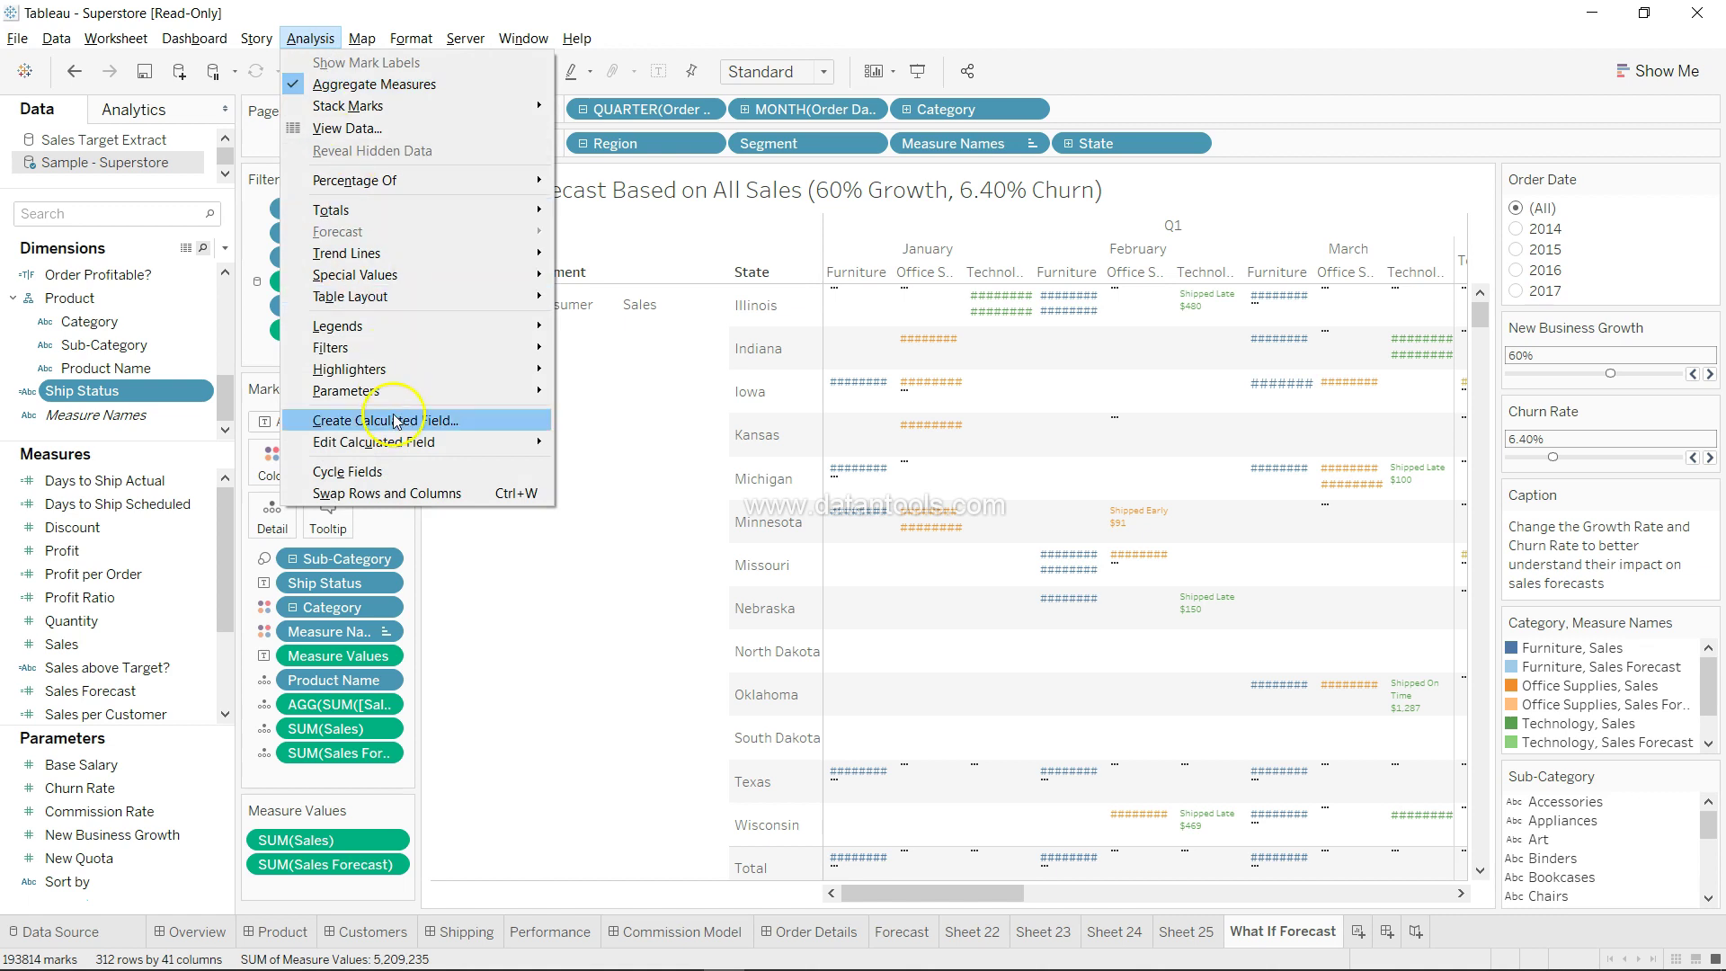
{"action": "key", "text": "Escape"}
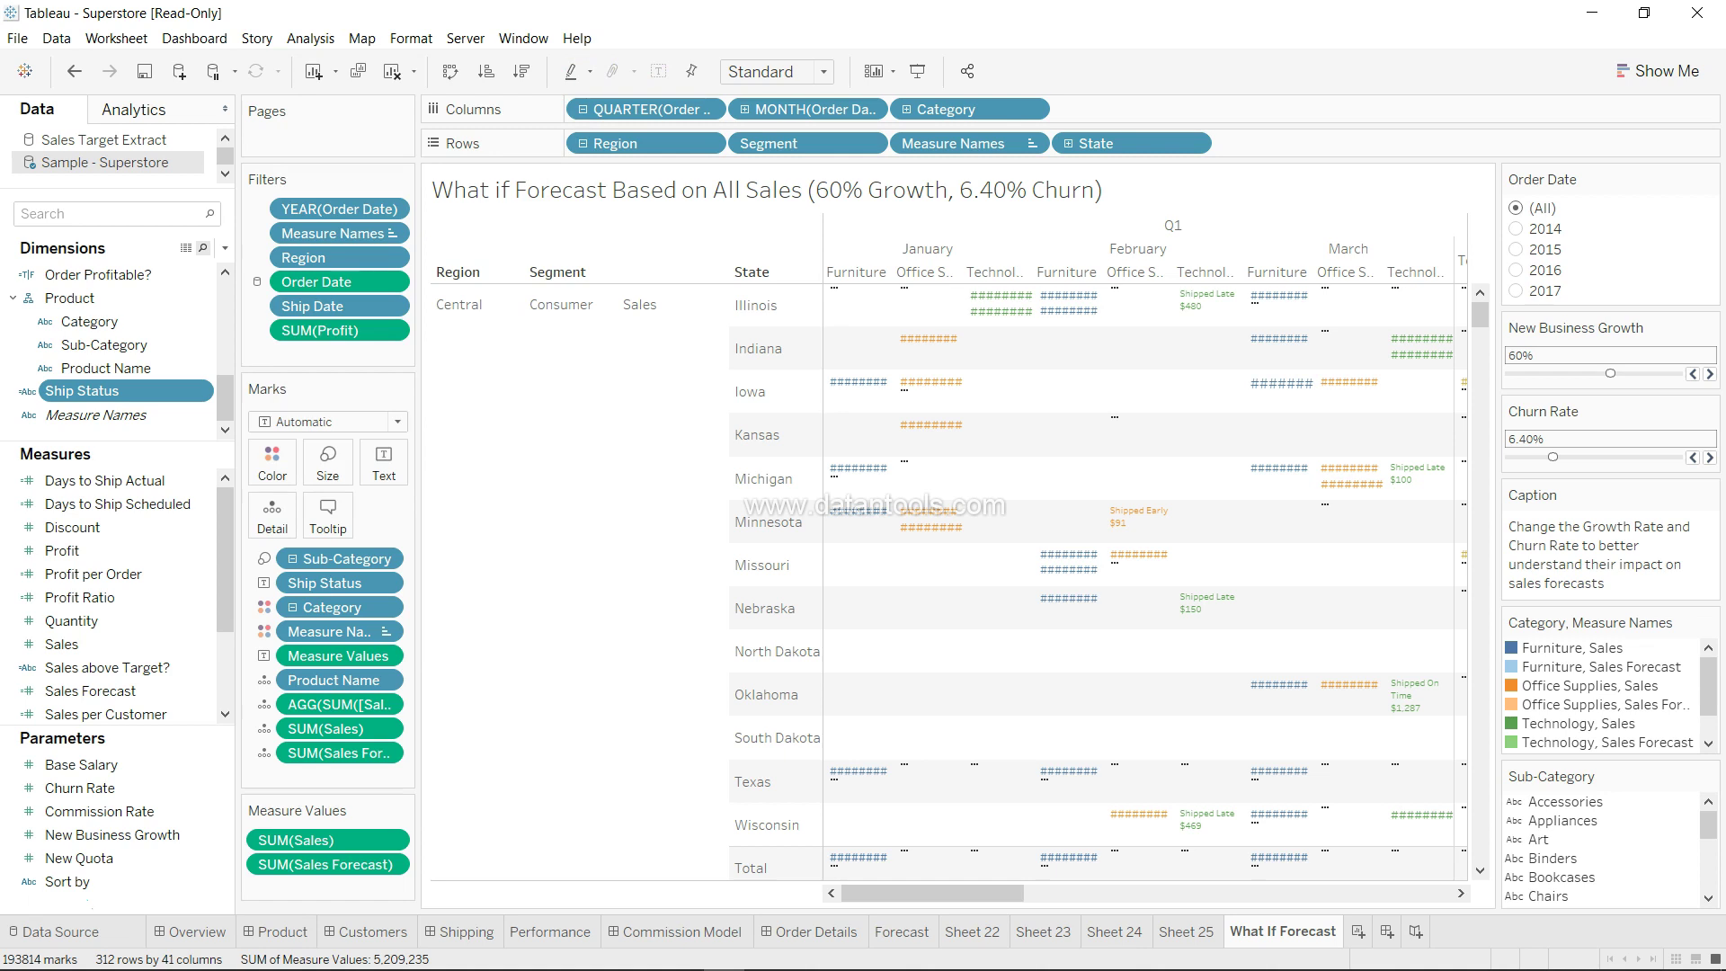
{"action": "key", "text": "alt+a"}
{"action": "key", "text": "c"}
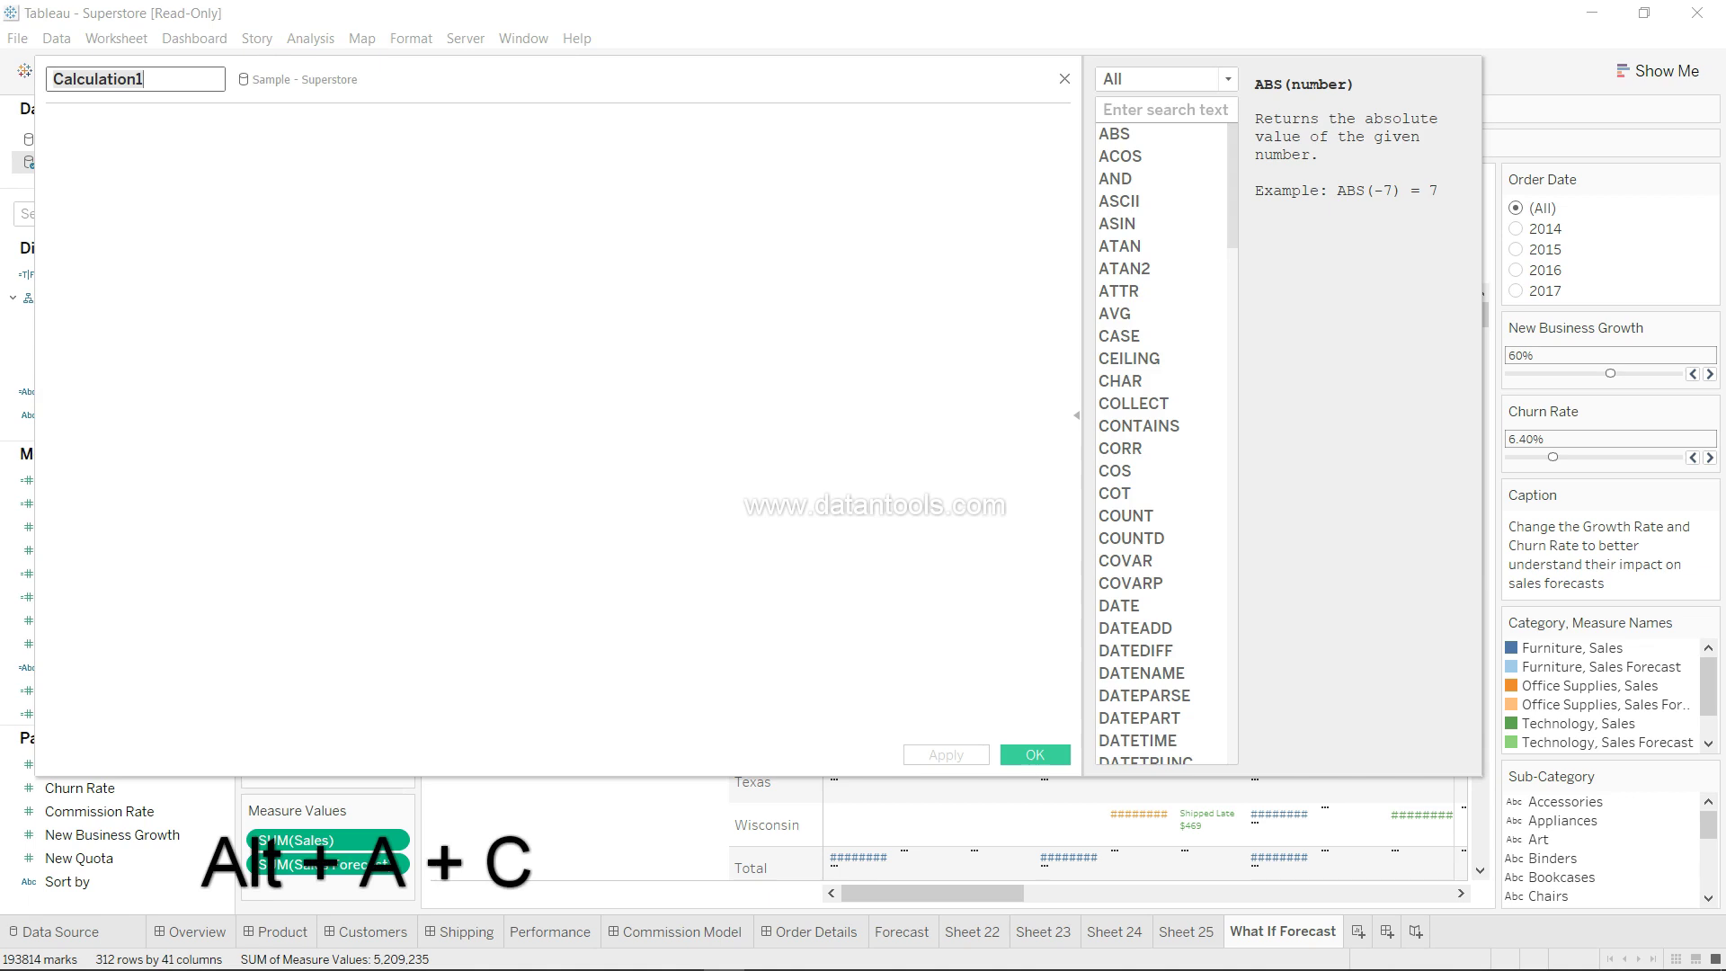
{"action": "left_click", "coordinate": [1064, 79]}
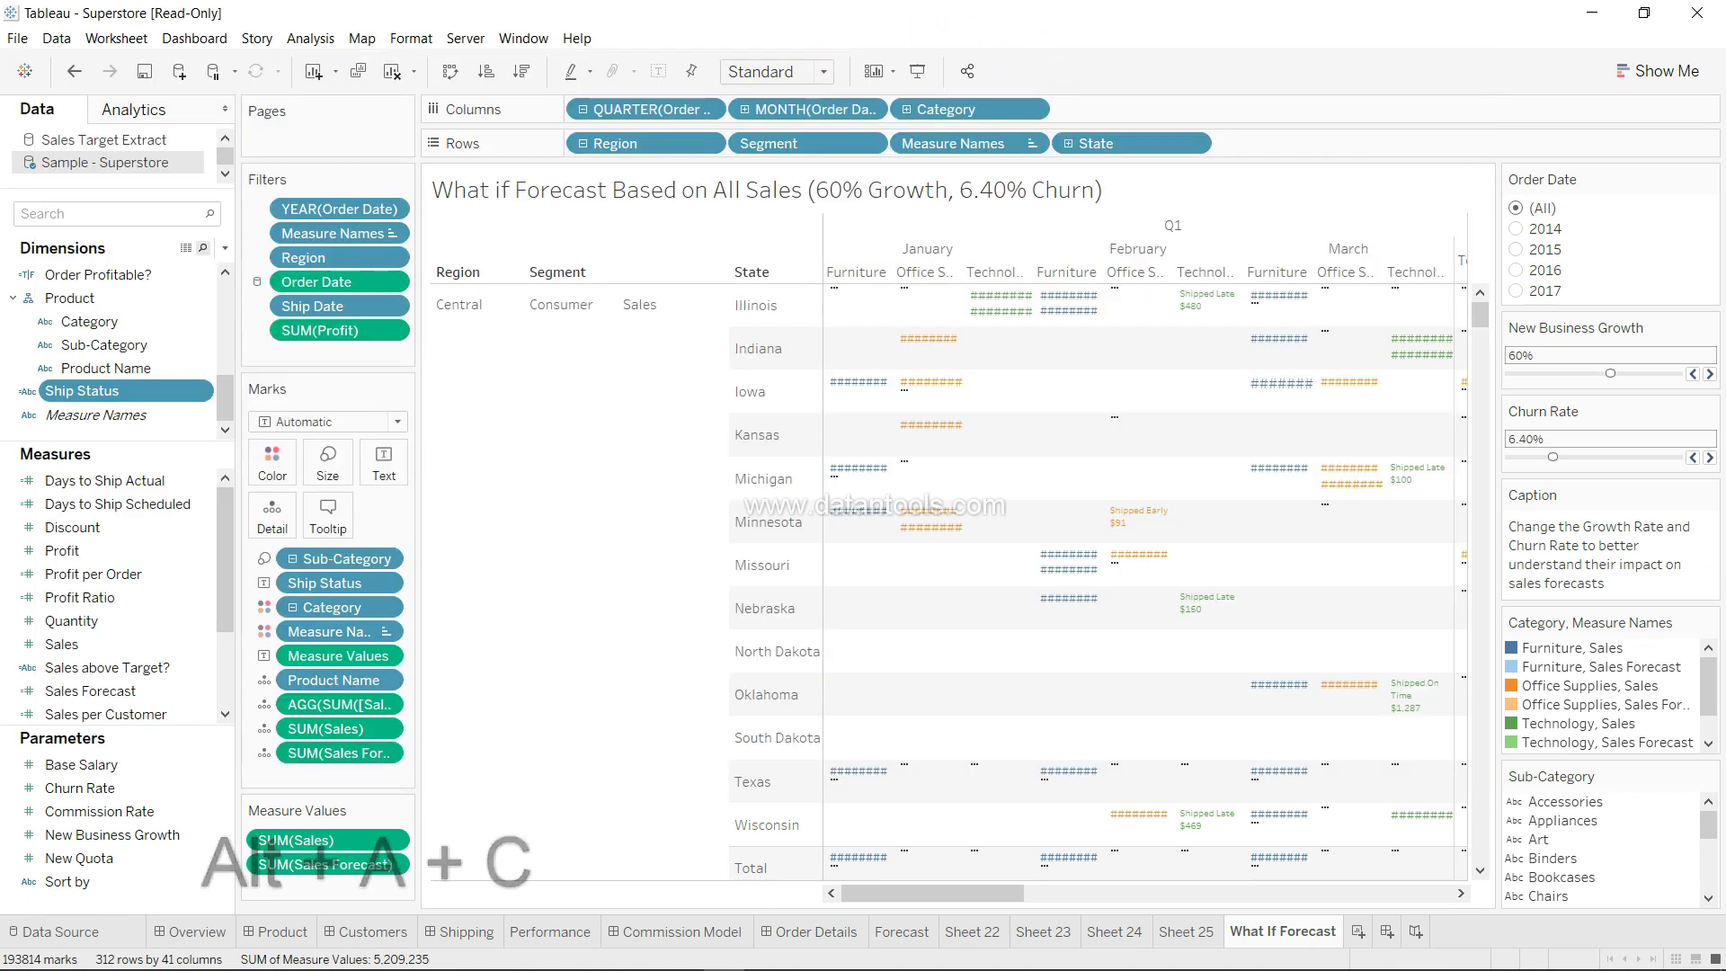
{"action": "key", "text": "alt+a"}
{"action": "key", "text": "Escape"}
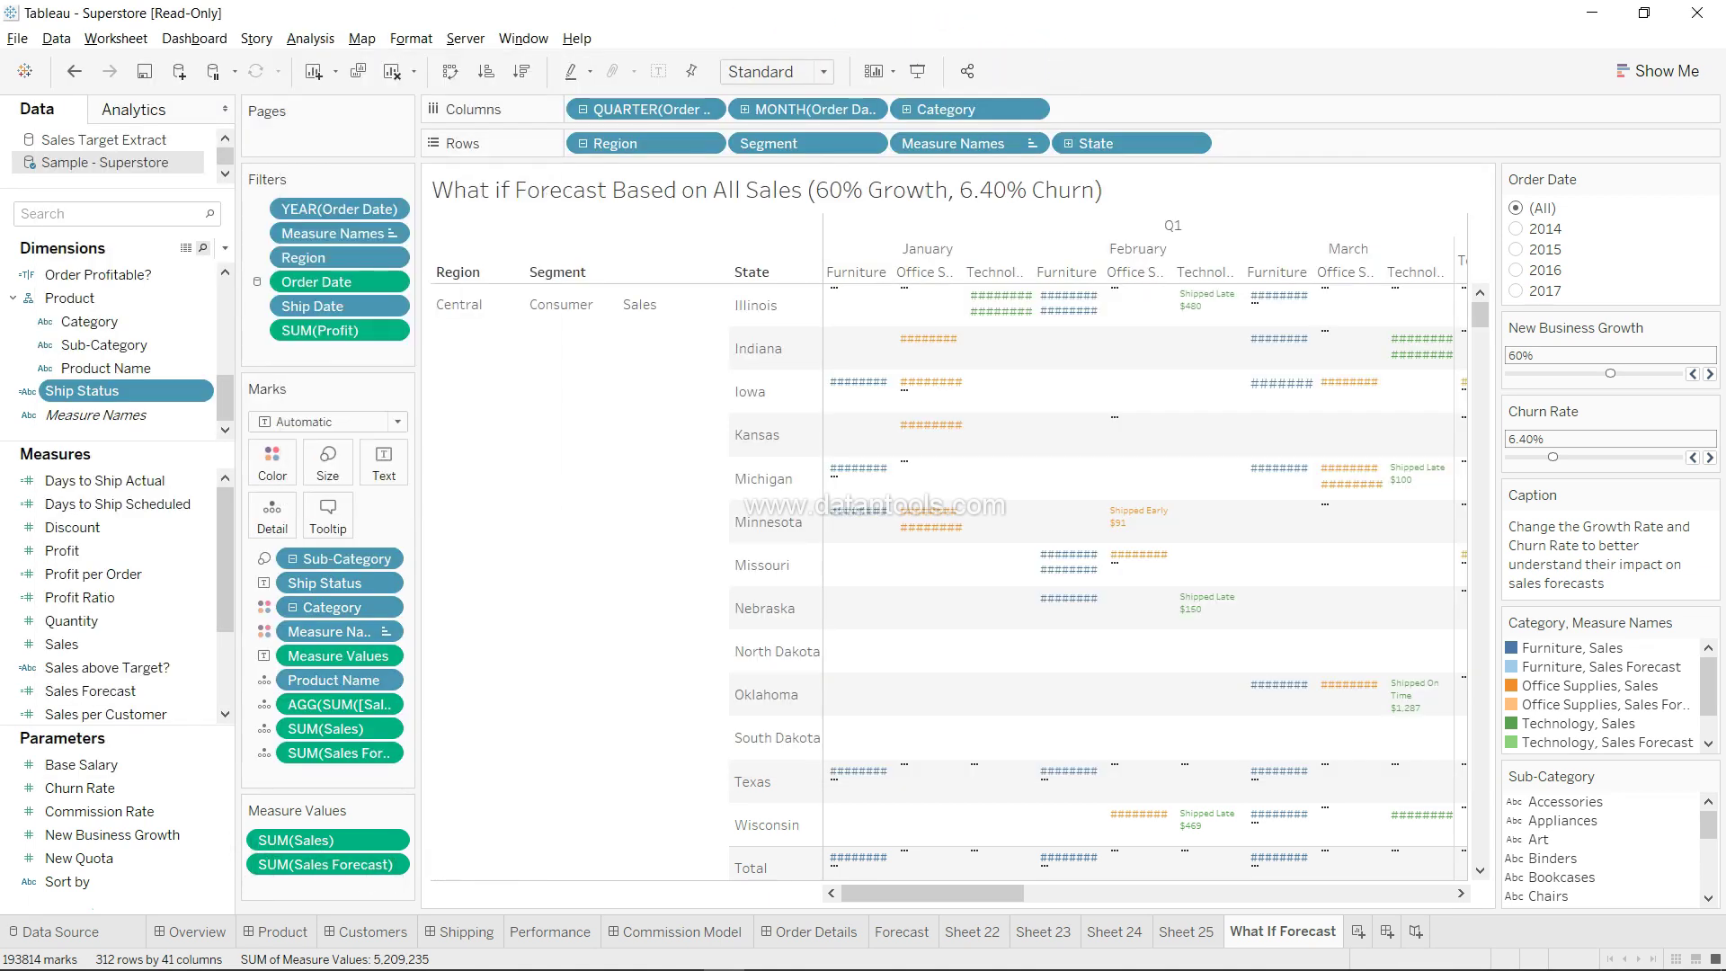
Bring up the Create Calculated Field editor again and dismiss it with the name and formula untouched
{"action": "key", "text": "alt+a"}
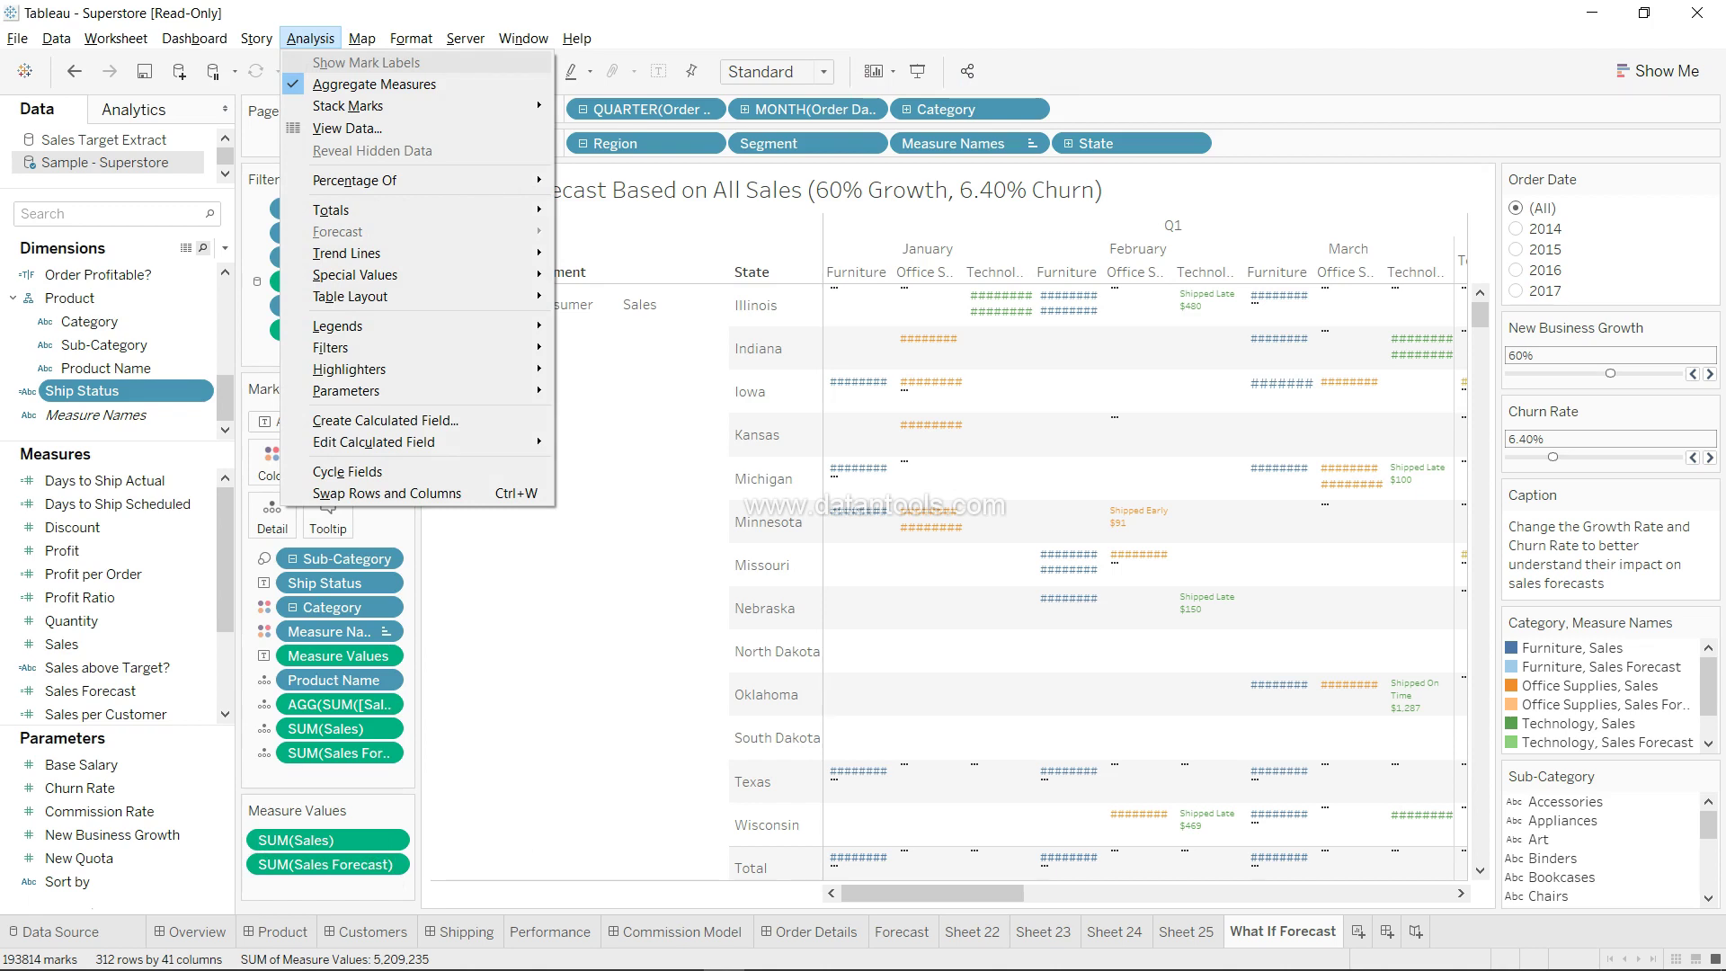
{"action": "key", "text": "c"}
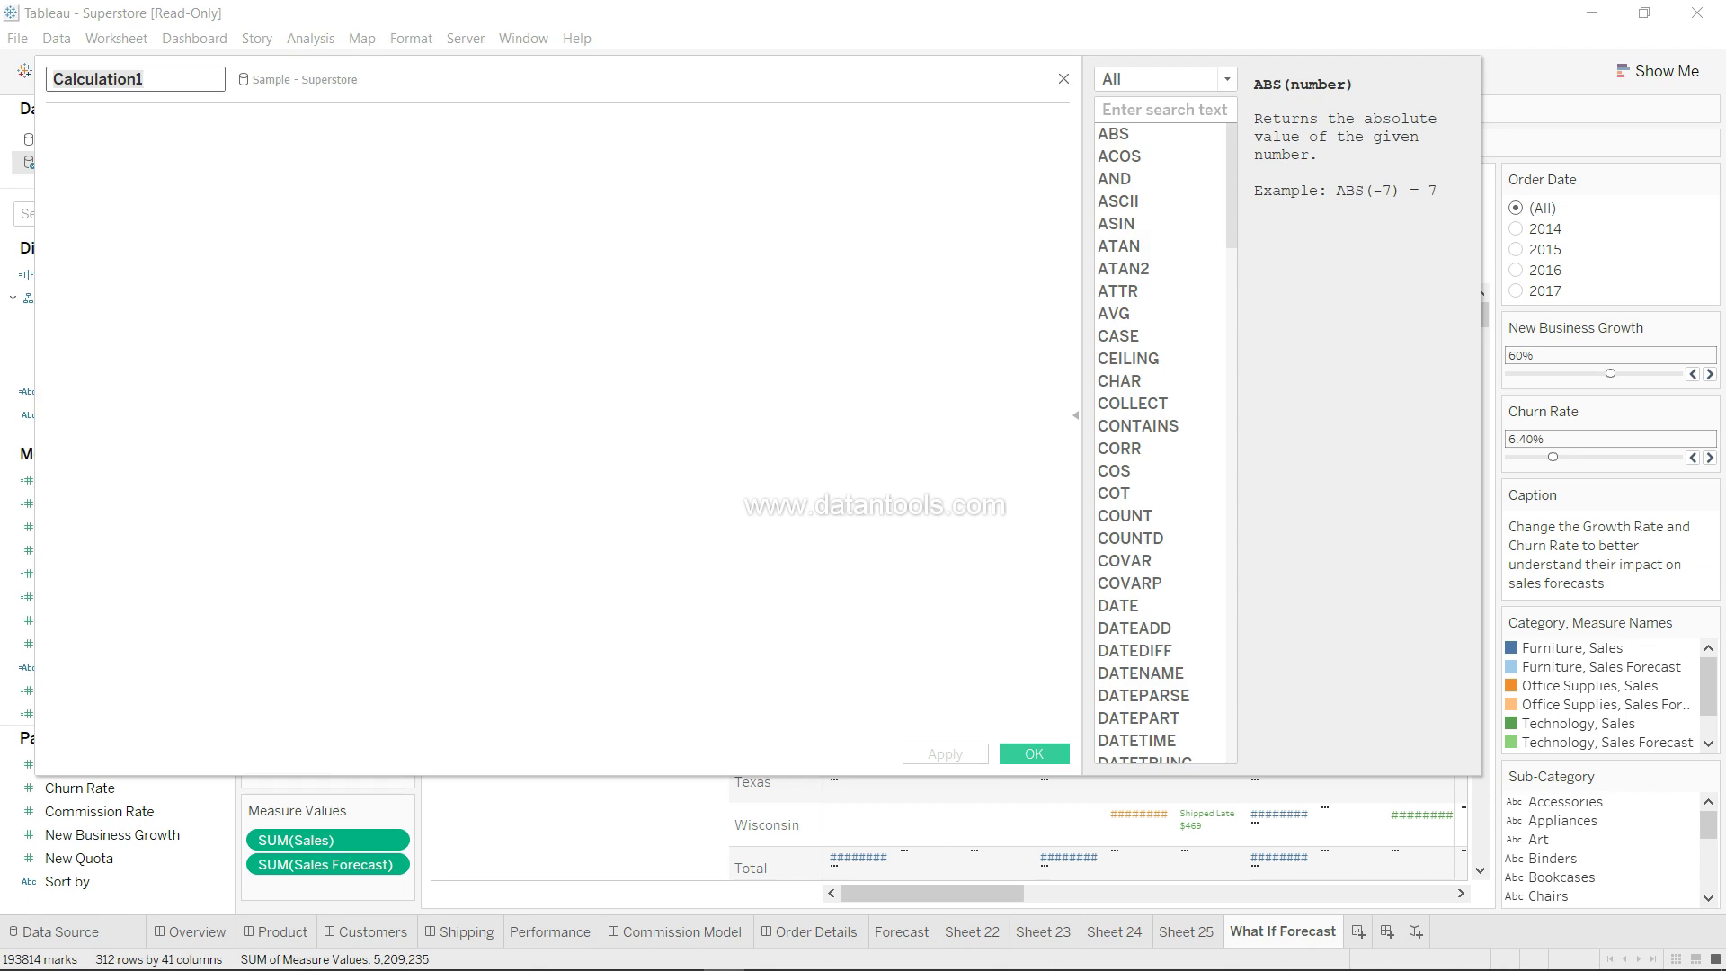
{"action": "left_click", "coordinate": [1064, 79]}
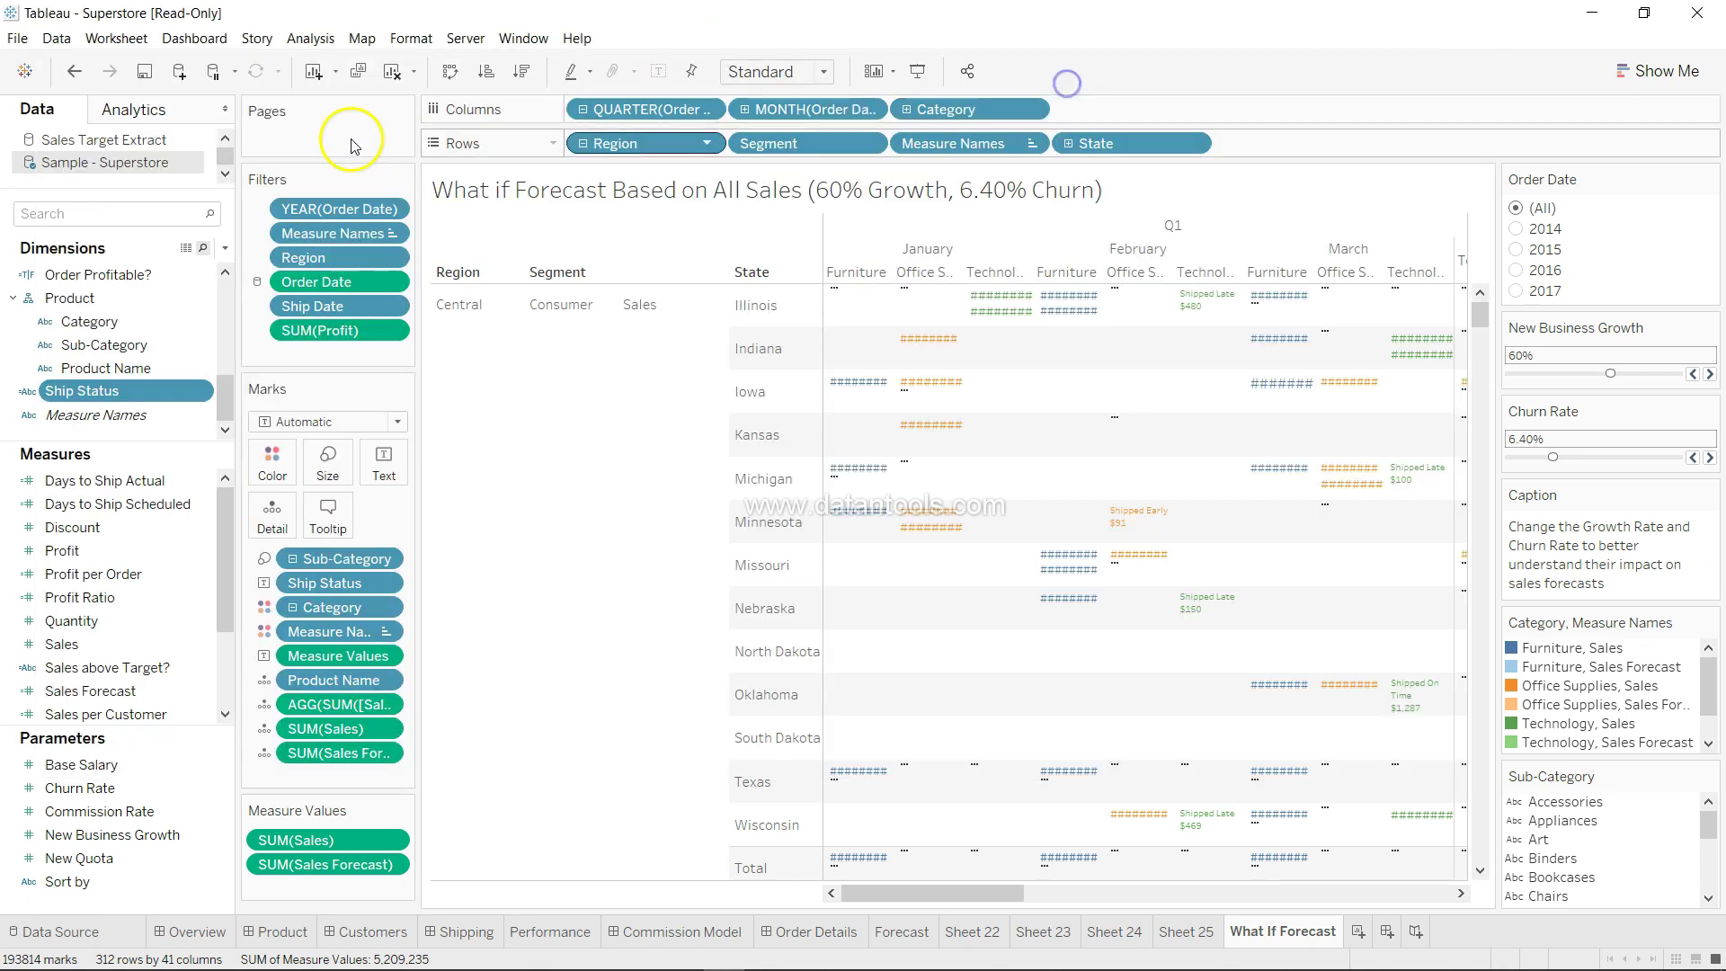
Start a calculated field named "new calculated fiedl" with "sum" as its formula text, and close the editor without saving
{"action": "left_click", "coordinate": [311, 38]}
{"action": "left_click", "coordinate": [360, 415]}
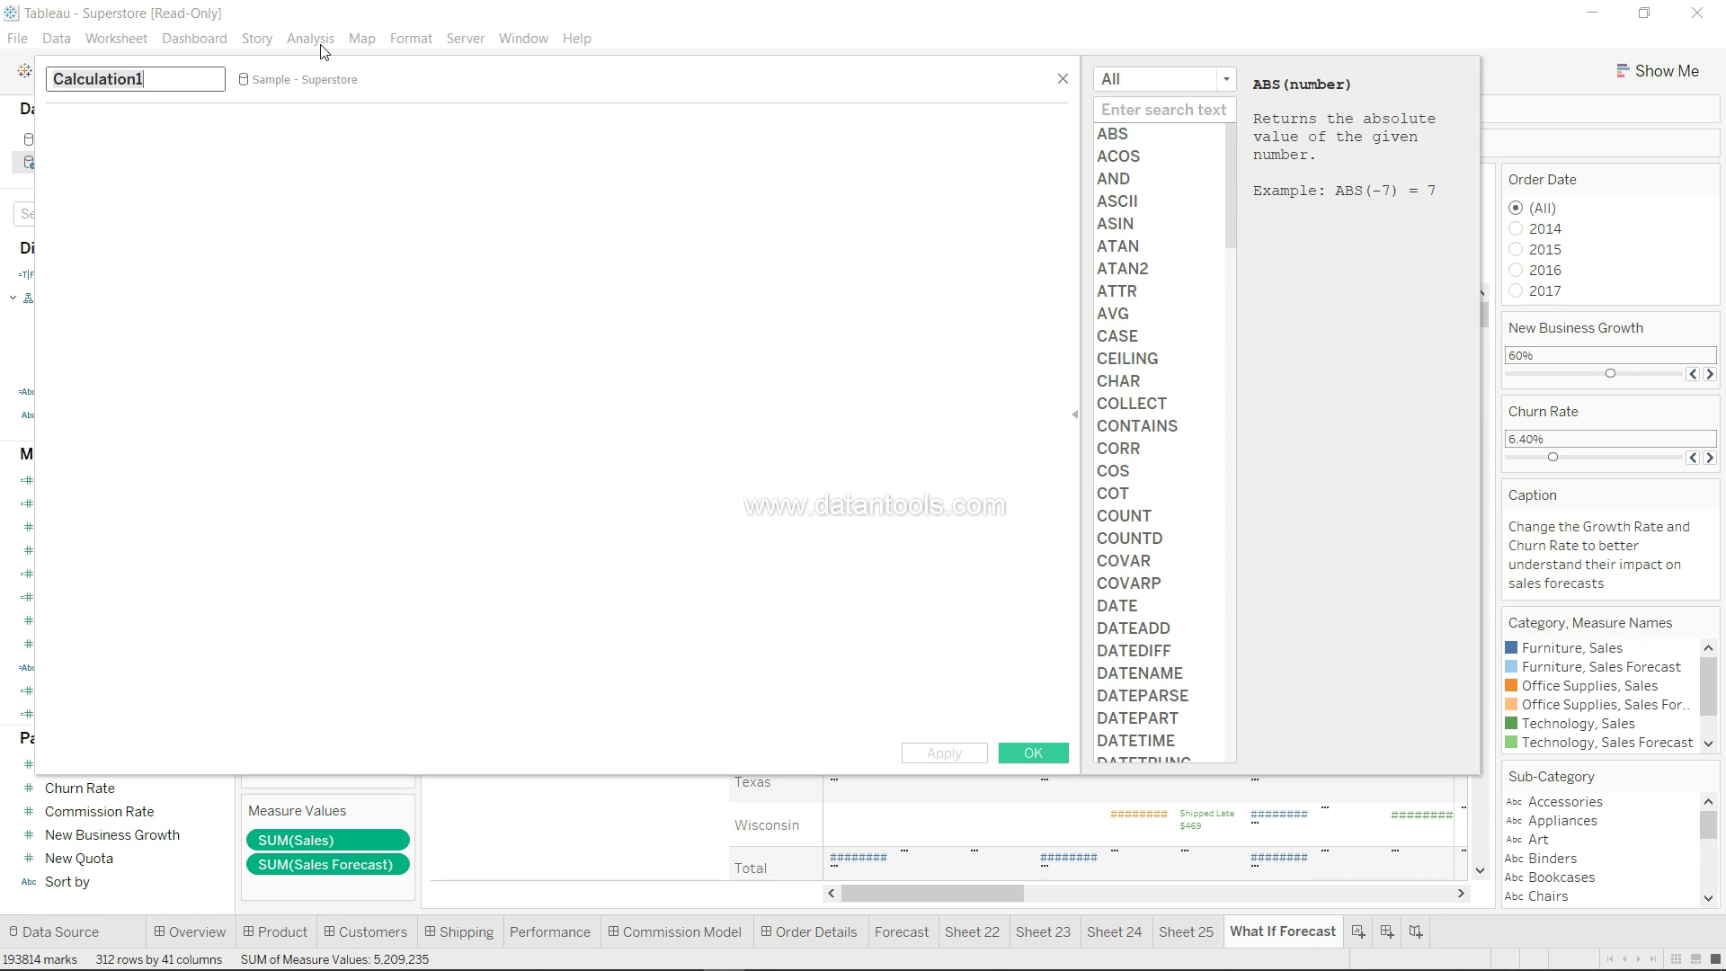
{"action": "type", "text": "new"}
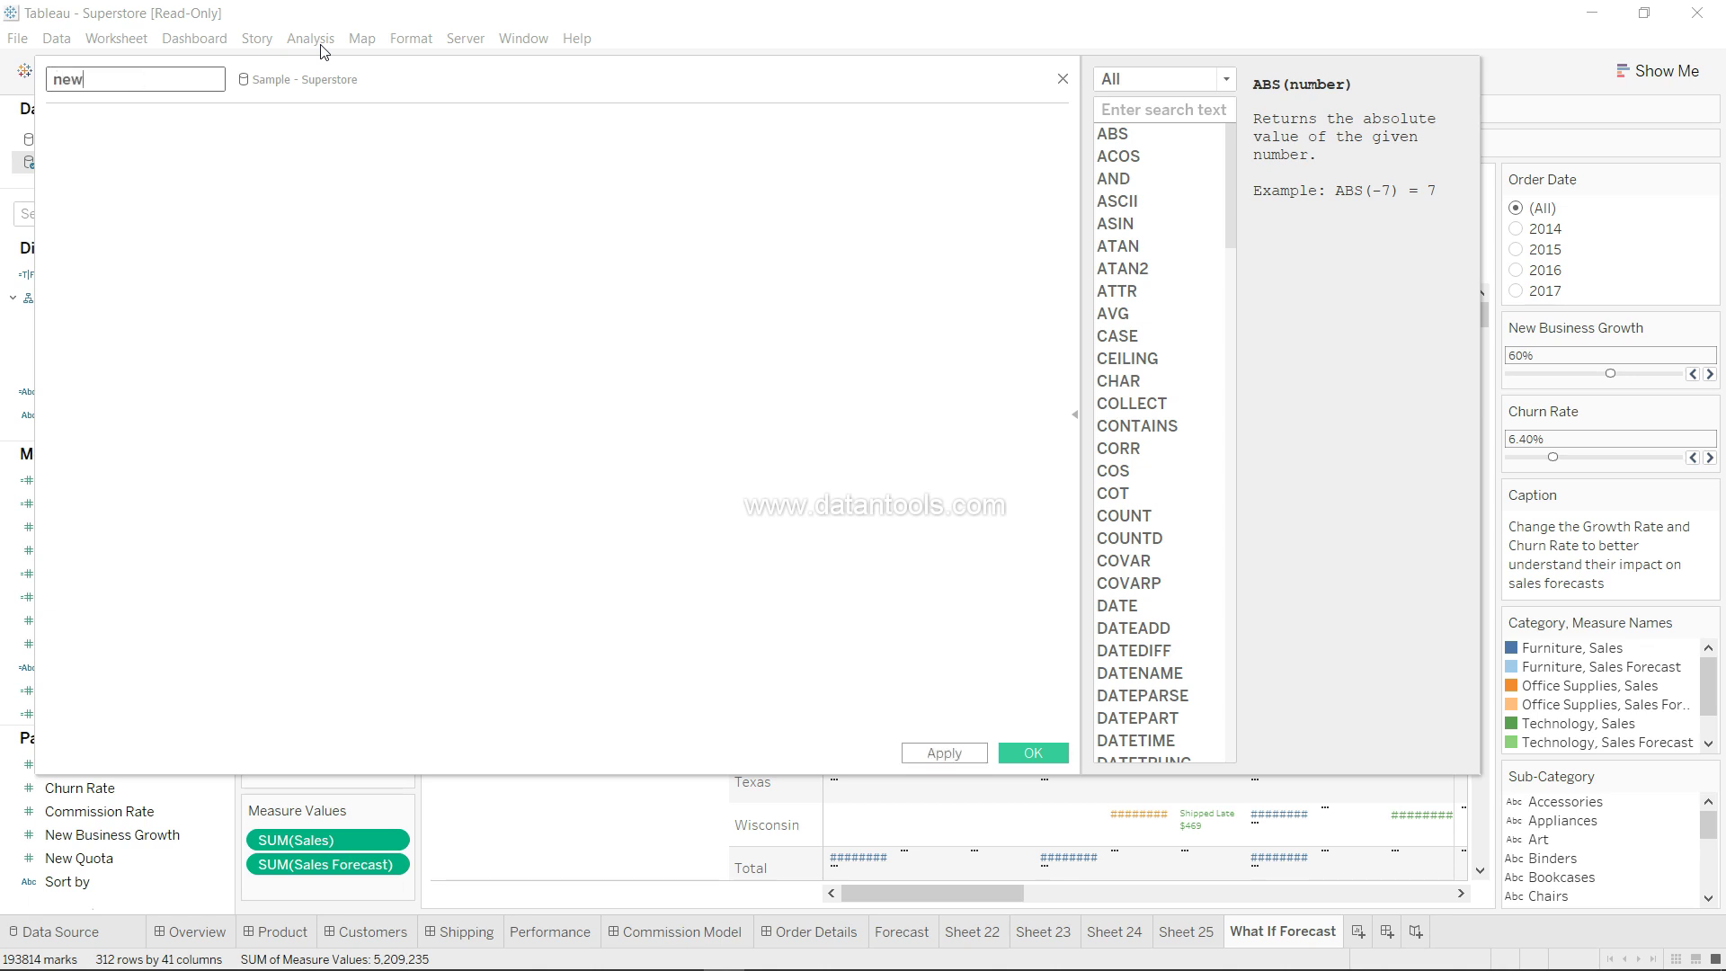
{"action": "type", "text": " calculated fiedl"}
{"action": "key", "text": "Tab"}
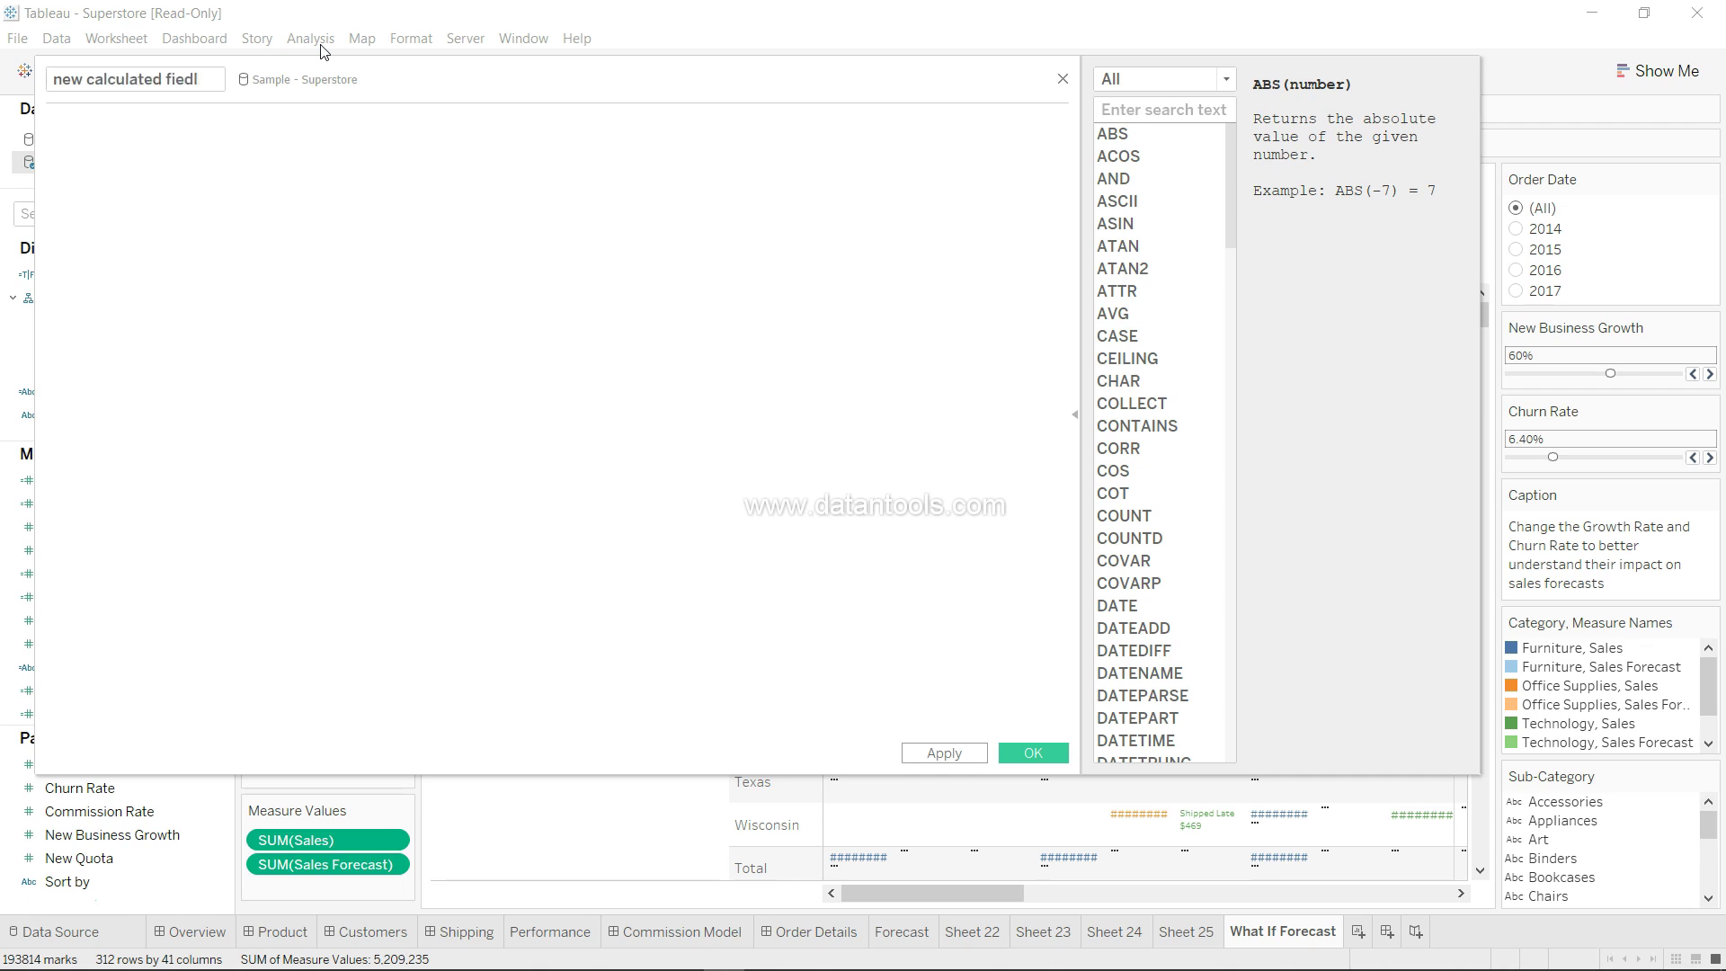
{"action": "type", "text": "sum"}
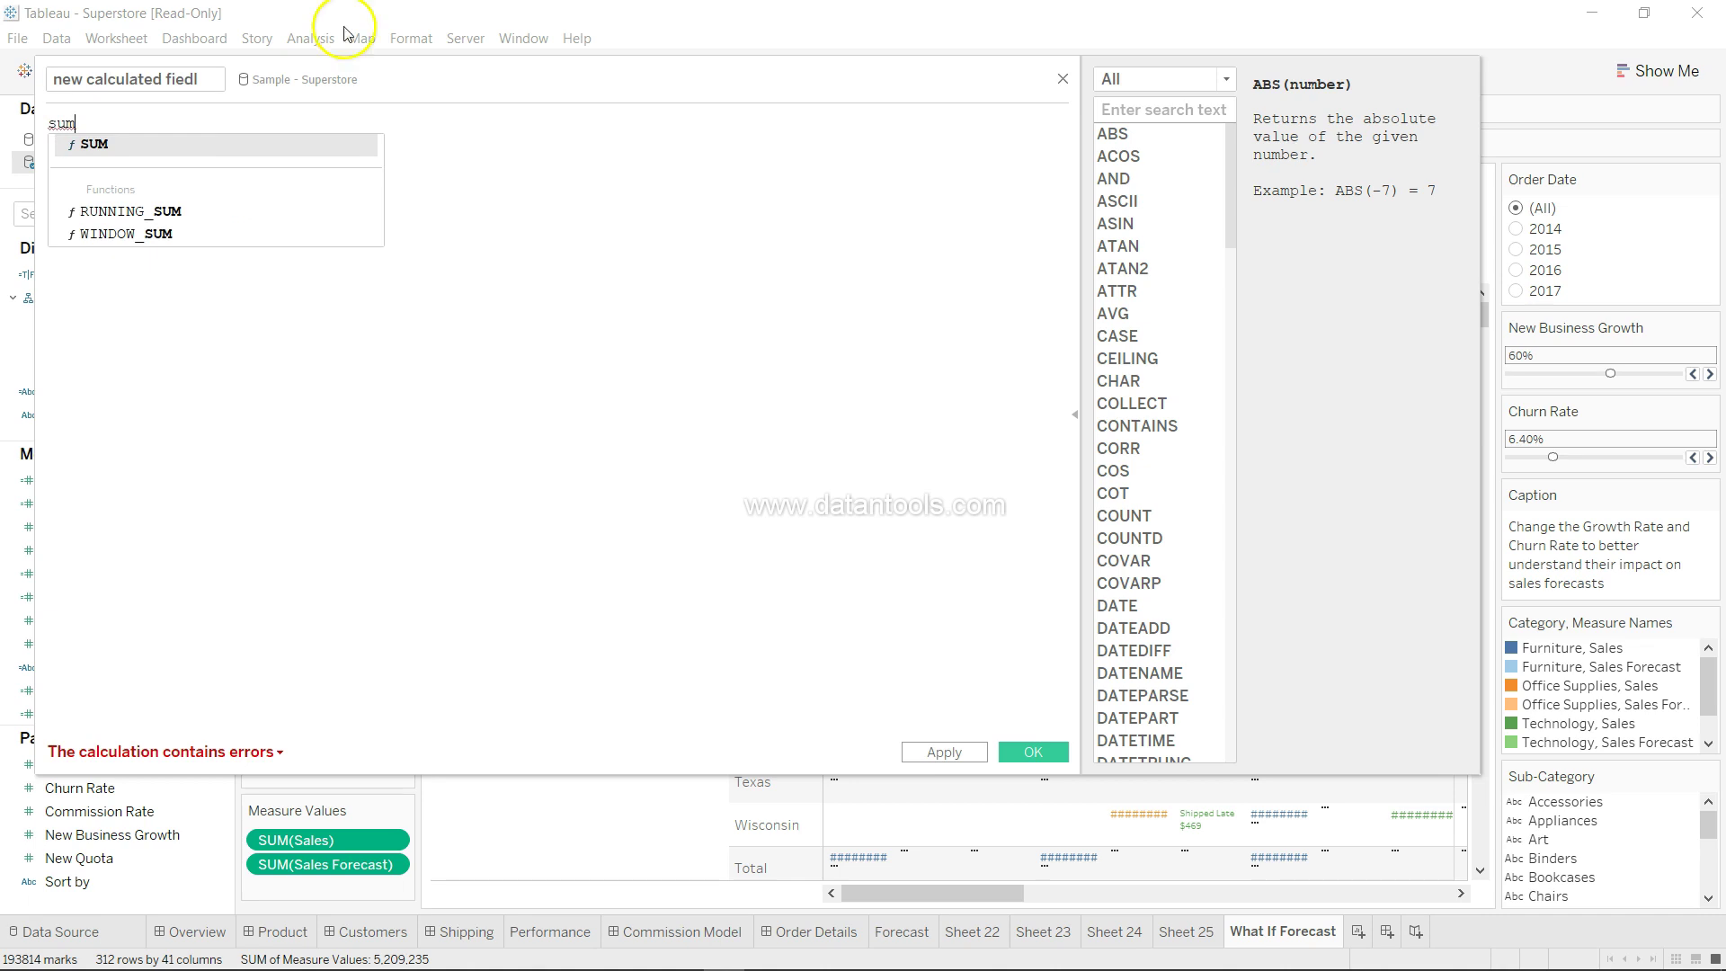
{"action": "left_click", "coordinate": [1062, 80]}
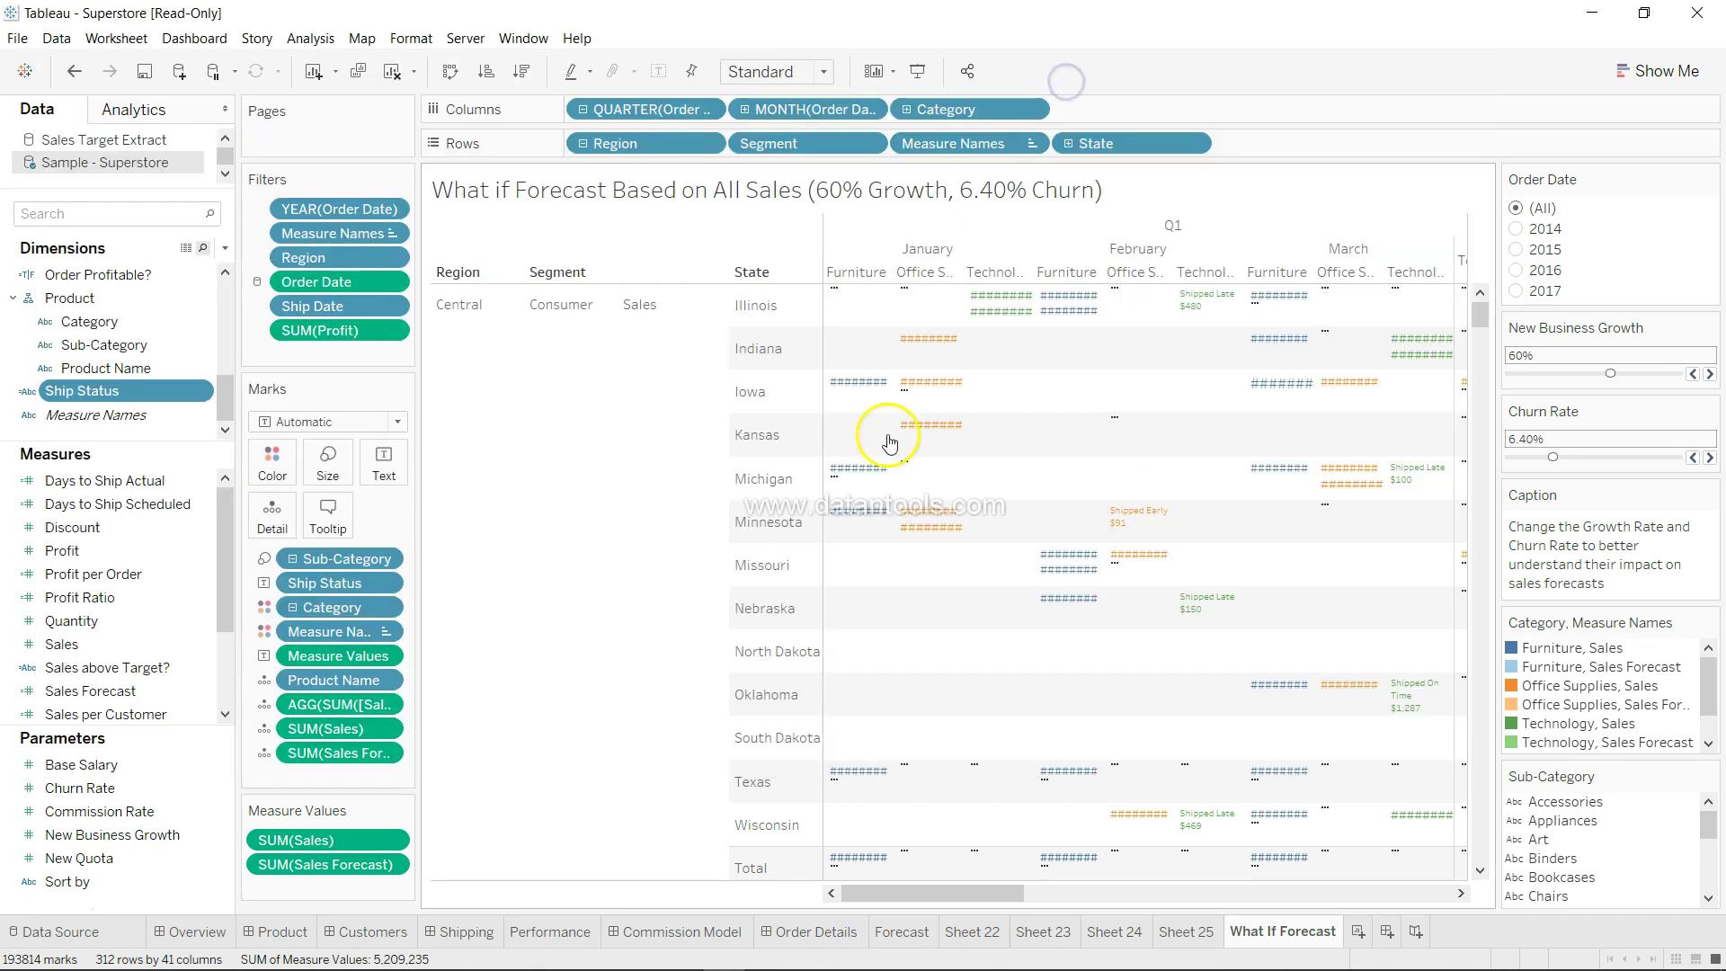
{"action": "mouse_move", "coordinate": [861, 504]}
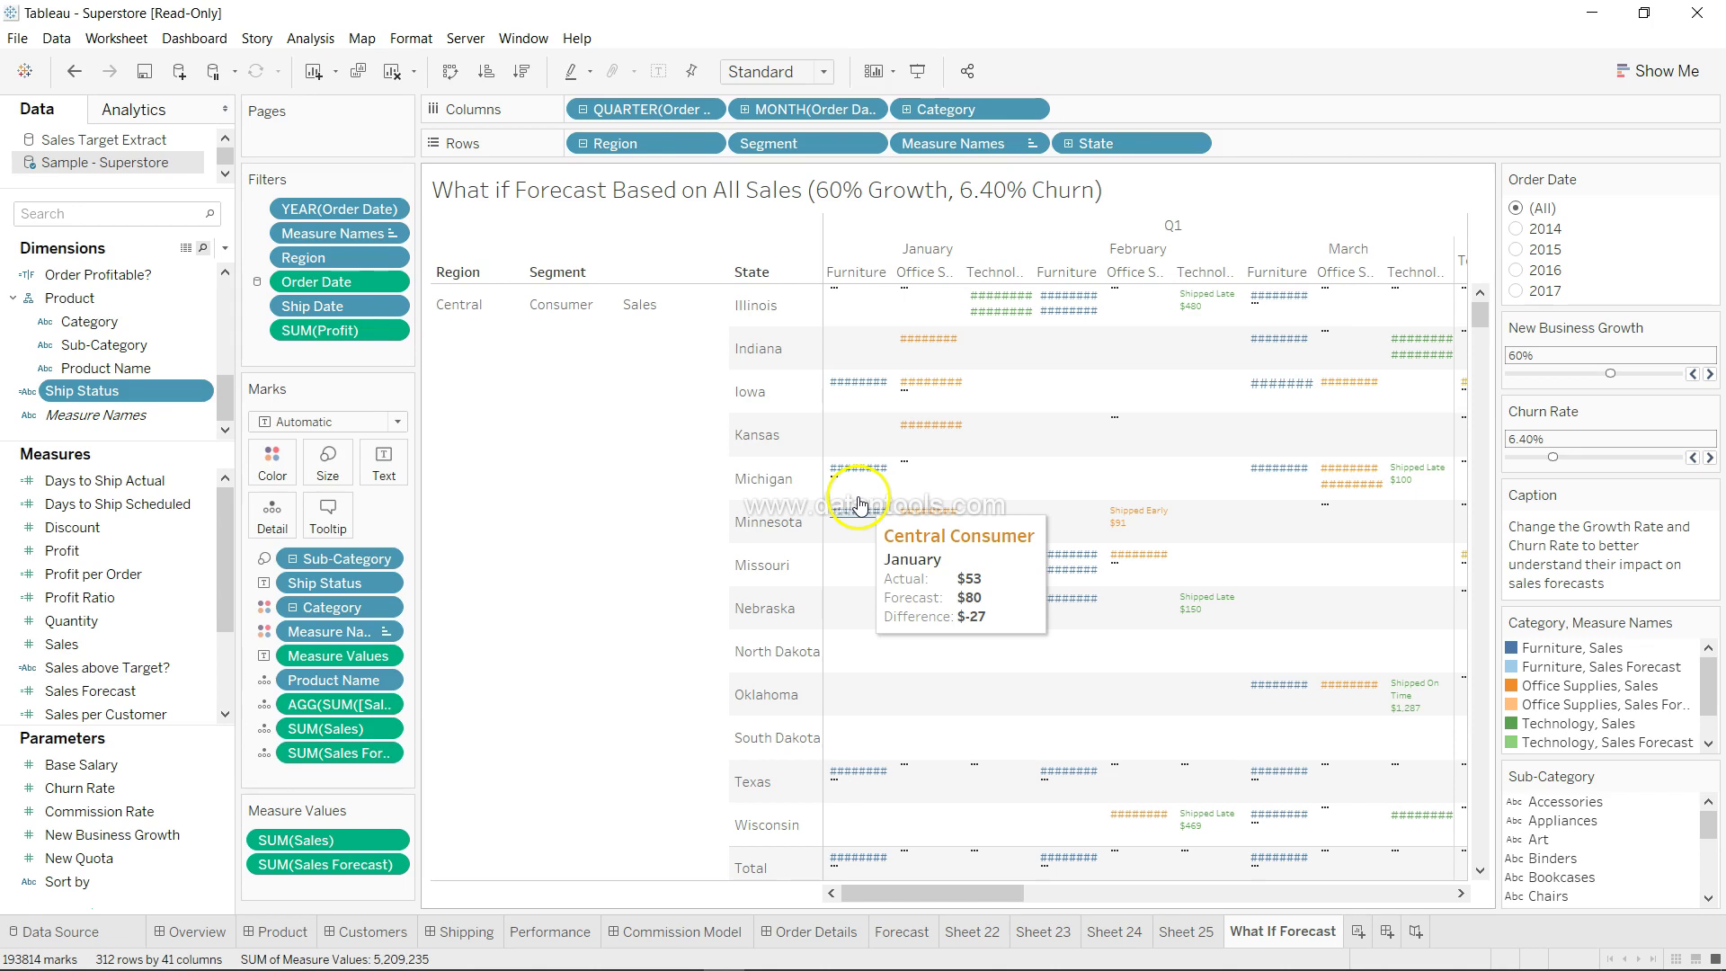